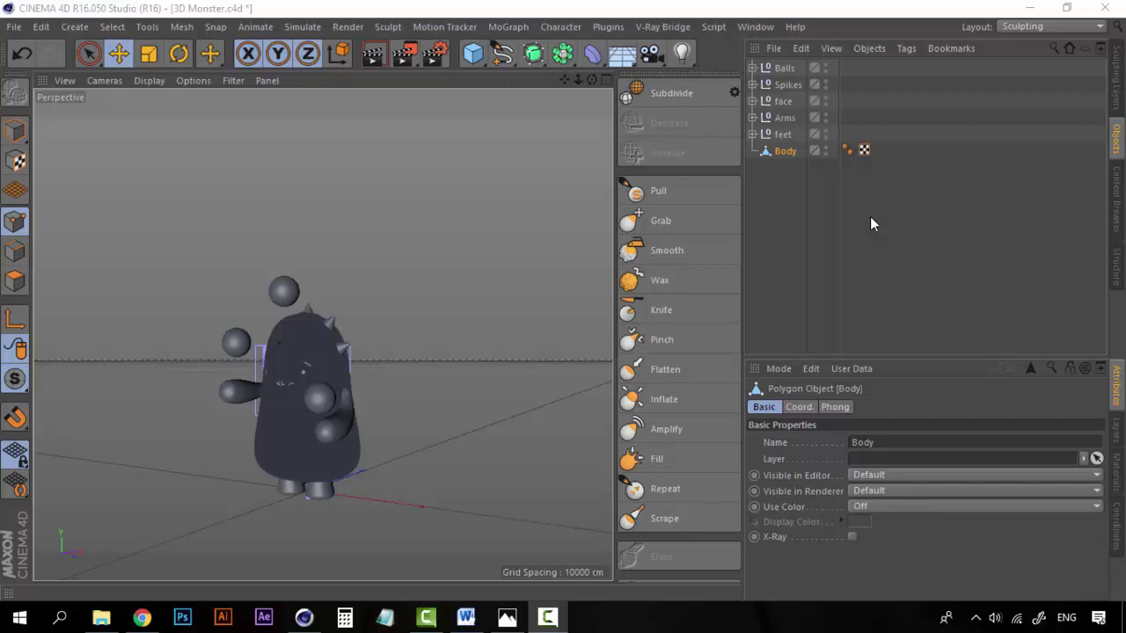
Step: Clear the Body selection and add a new Camera object to the monster scene
click(772, 203)
scroll(251, 448, up, 5)
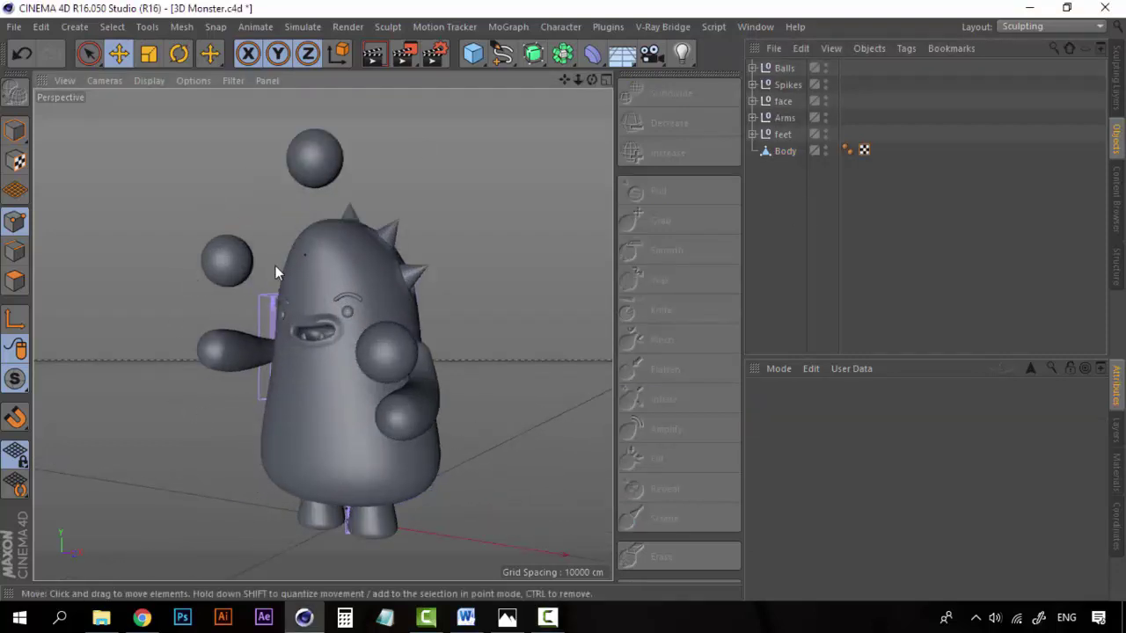
scroll(334, 341, down, 3)
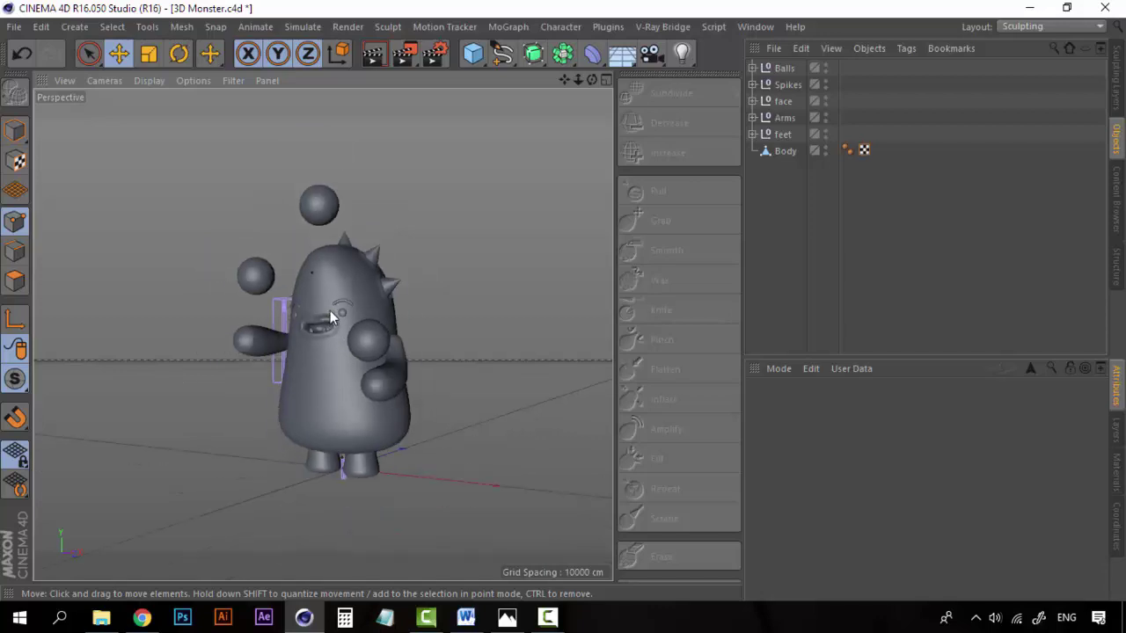
alt+drag(325, 304, 321, 330)
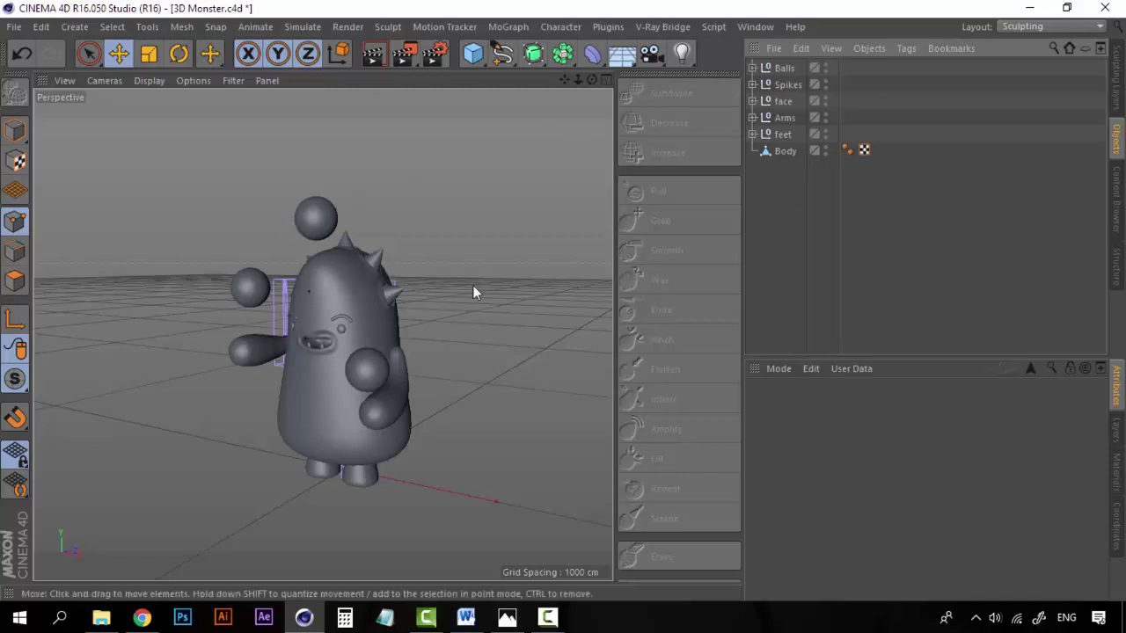
click(652, 55)
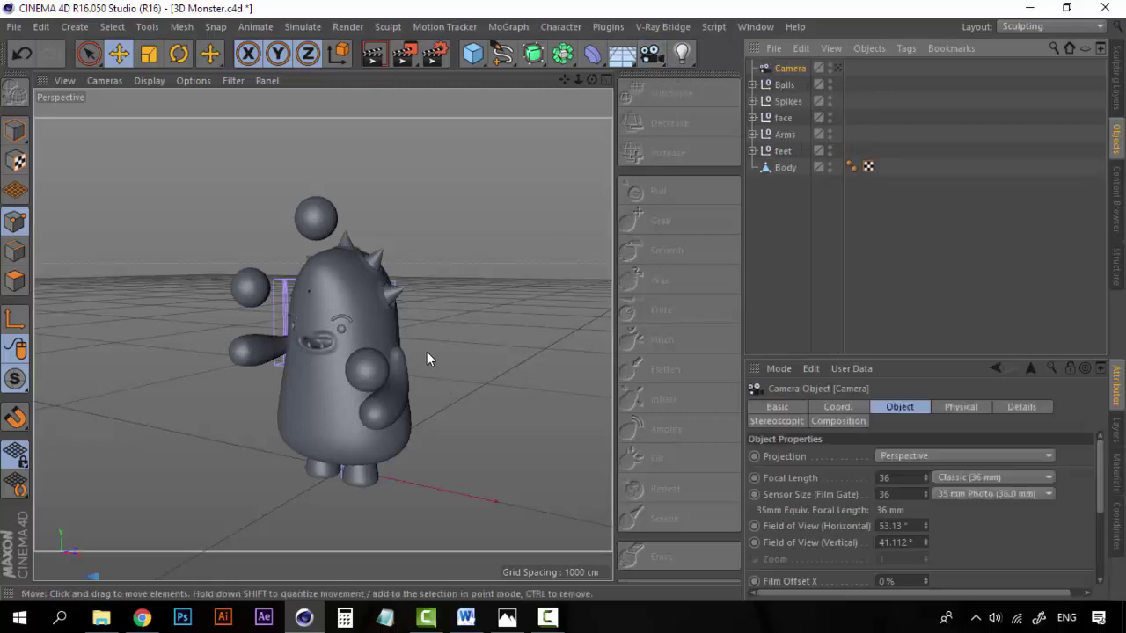
alt+drag(415, 334, 445, 341)
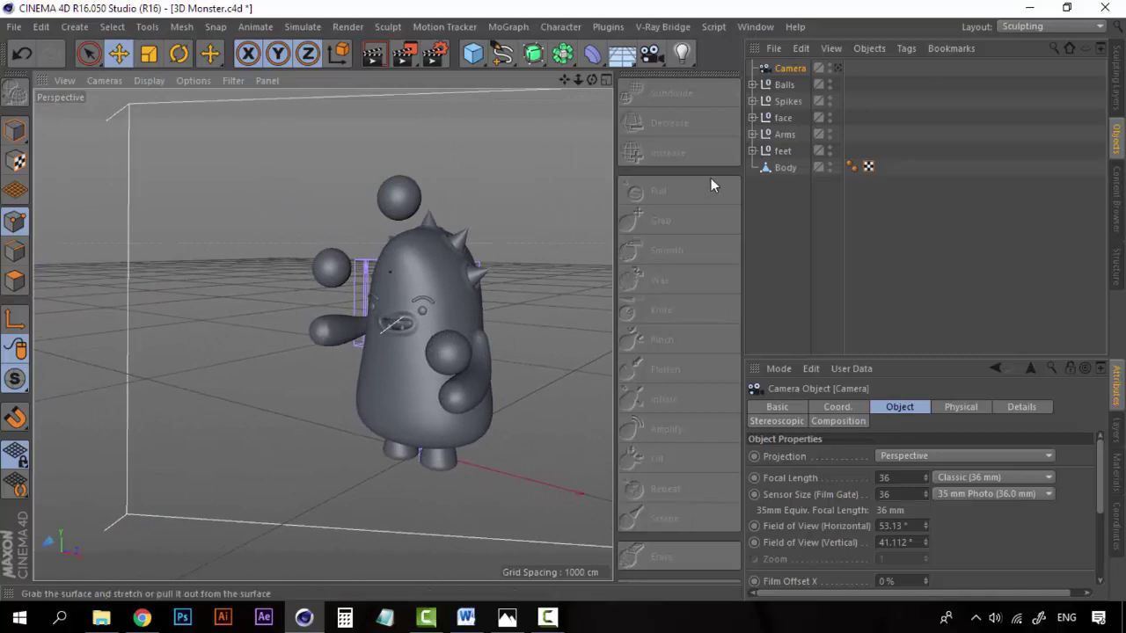
Step: Check the framing by switching to the new camera's view and back, twice
click(767, 194)
alt+drag(405, 285, 432, 323)
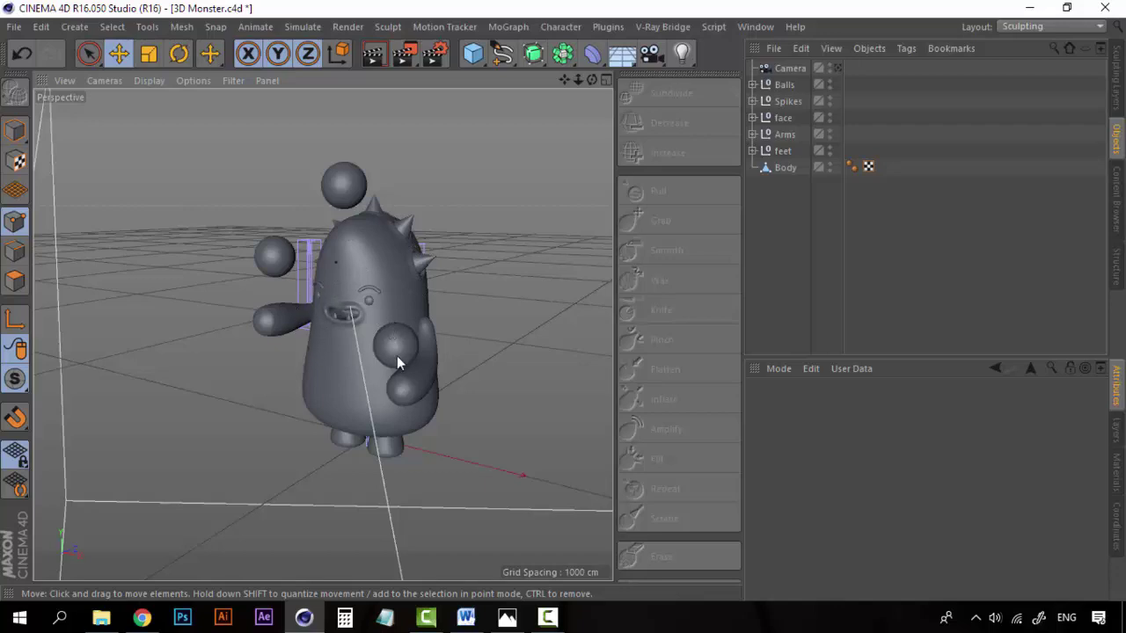
alt+drag(396, 355, 390, 360)
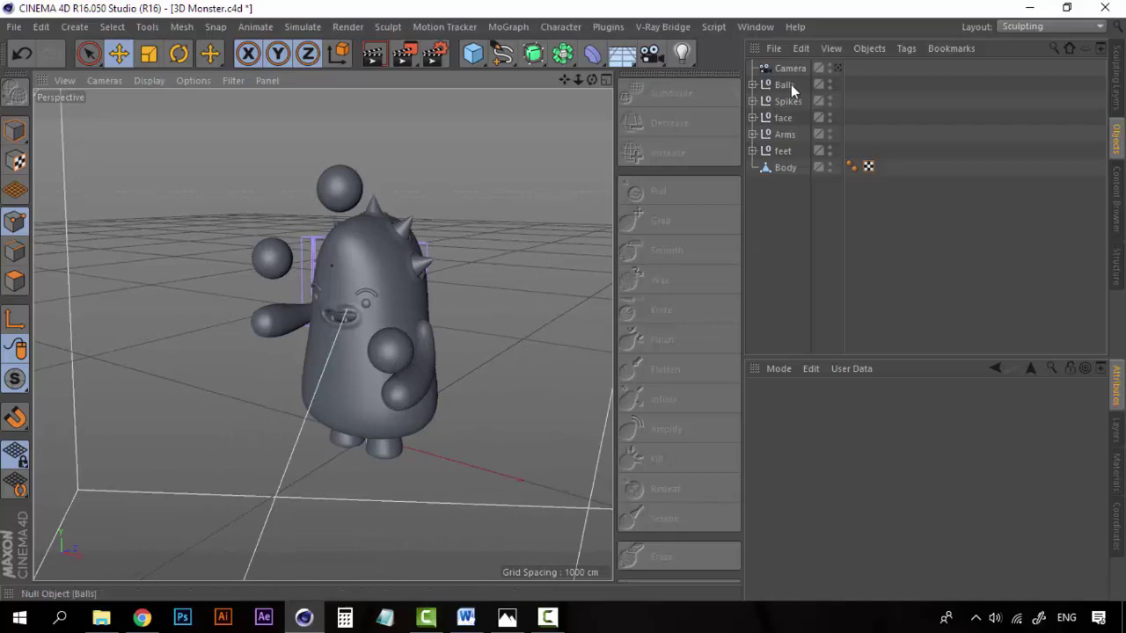
click(838, 68)
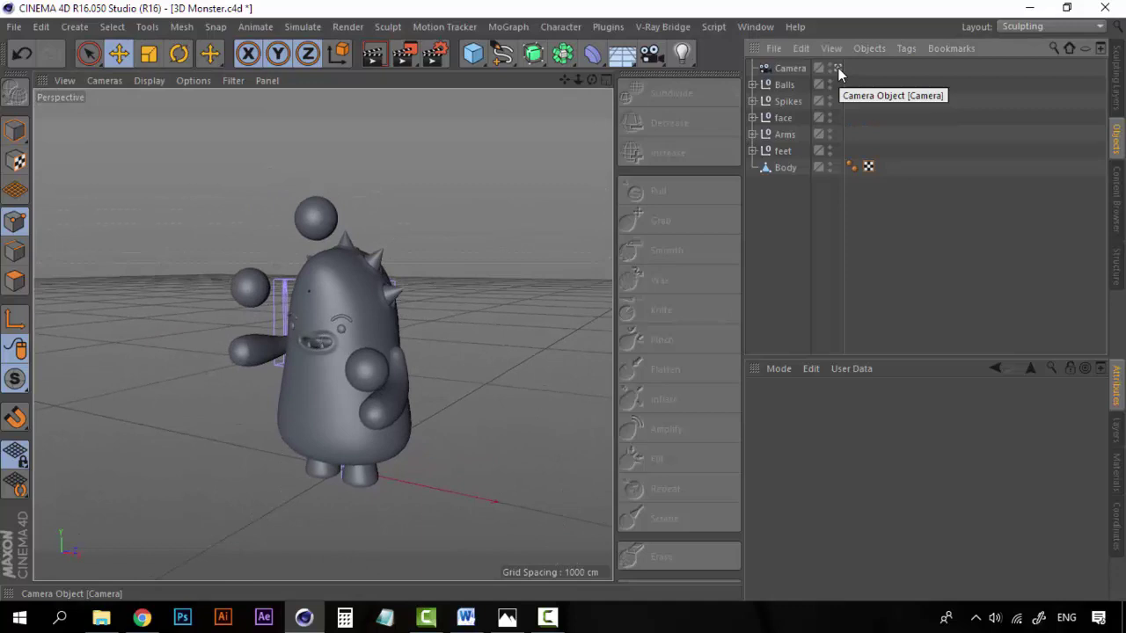
click(838, 68)
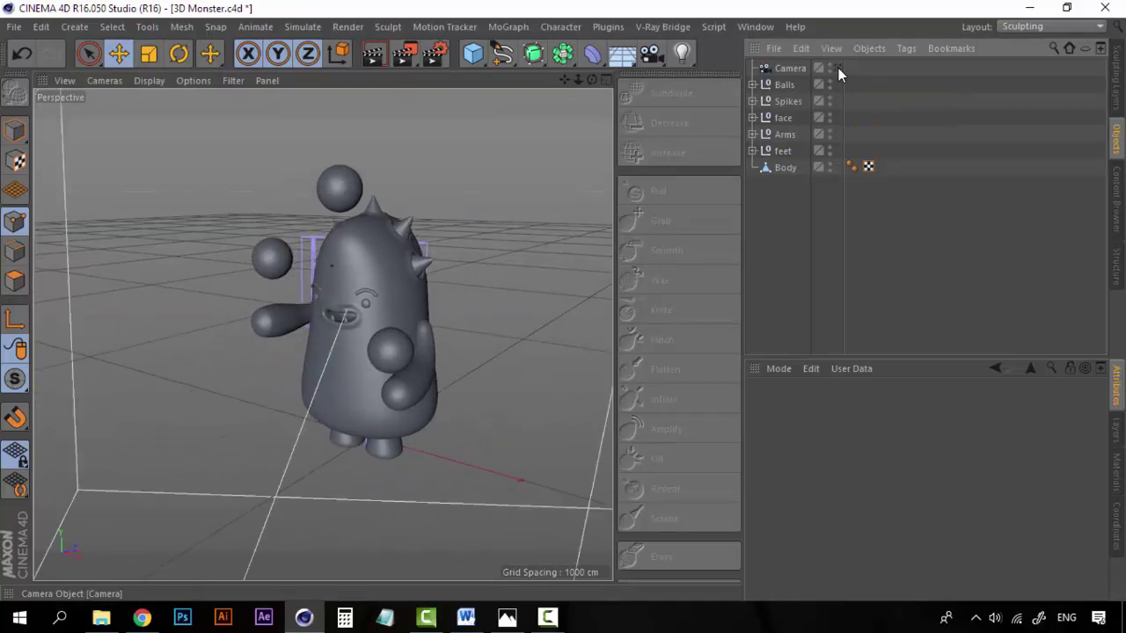
alt+drag(464, 316, 317, 226)
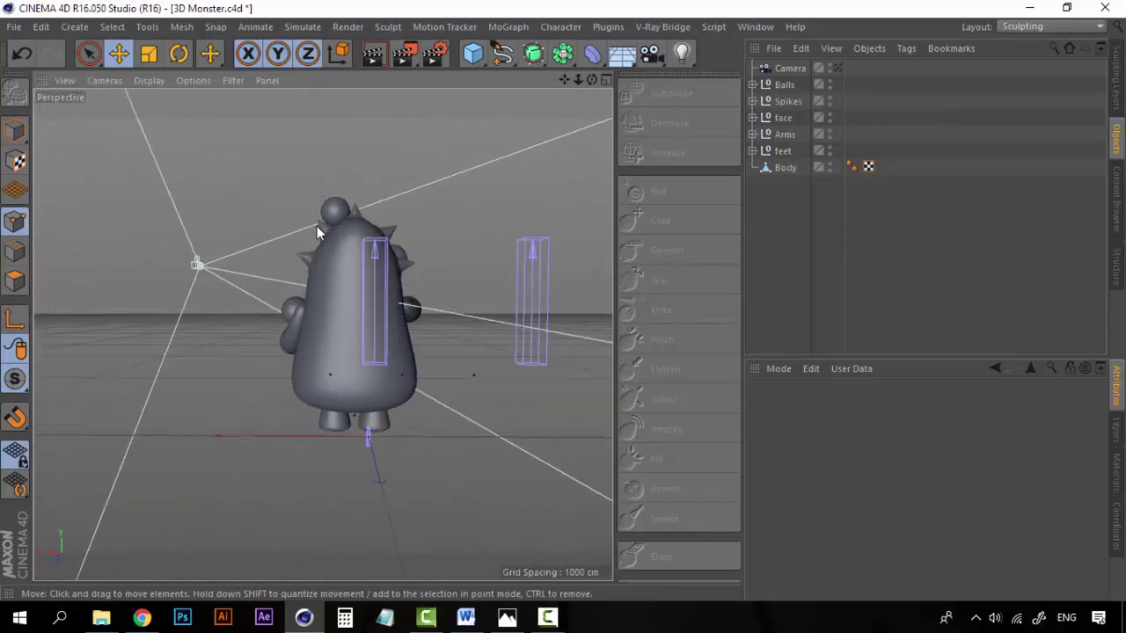
click(838, 70)
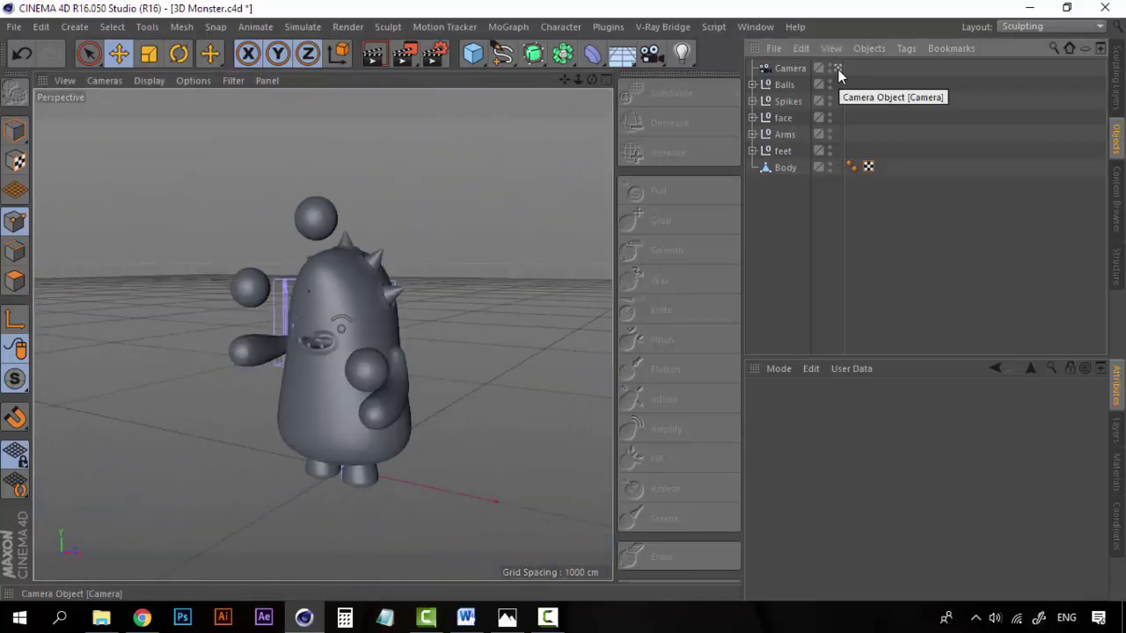
click(838, 69)
Step: Render a quick Ctrl+R preview of the monster in the viewport, then clear it
alt+drag(372, 373, 482, 403)
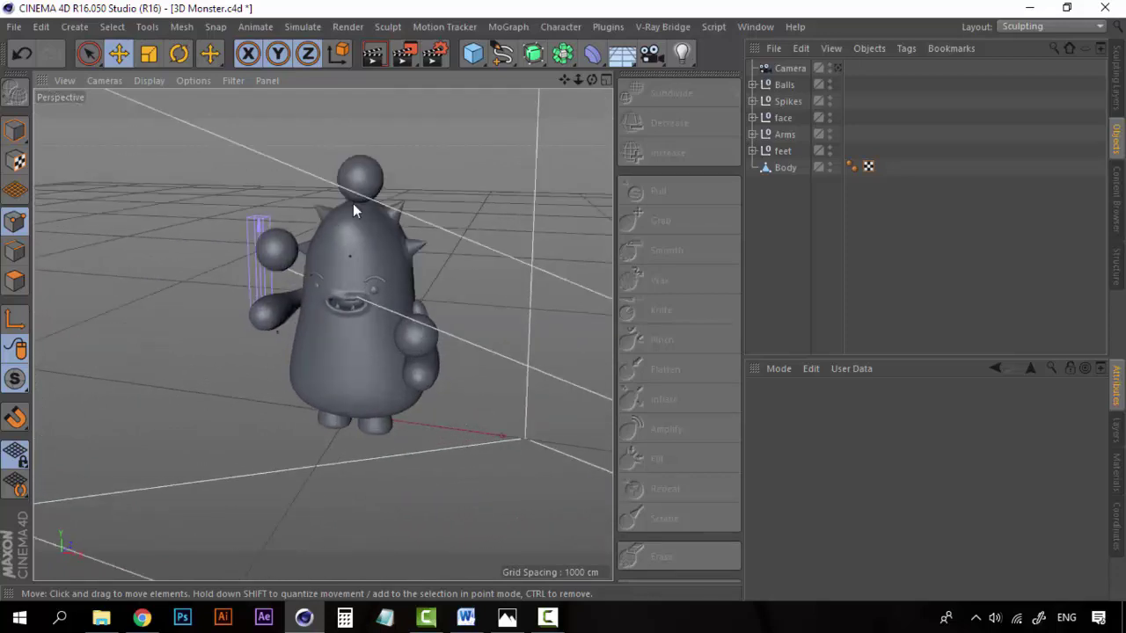
key(ctrl+r)
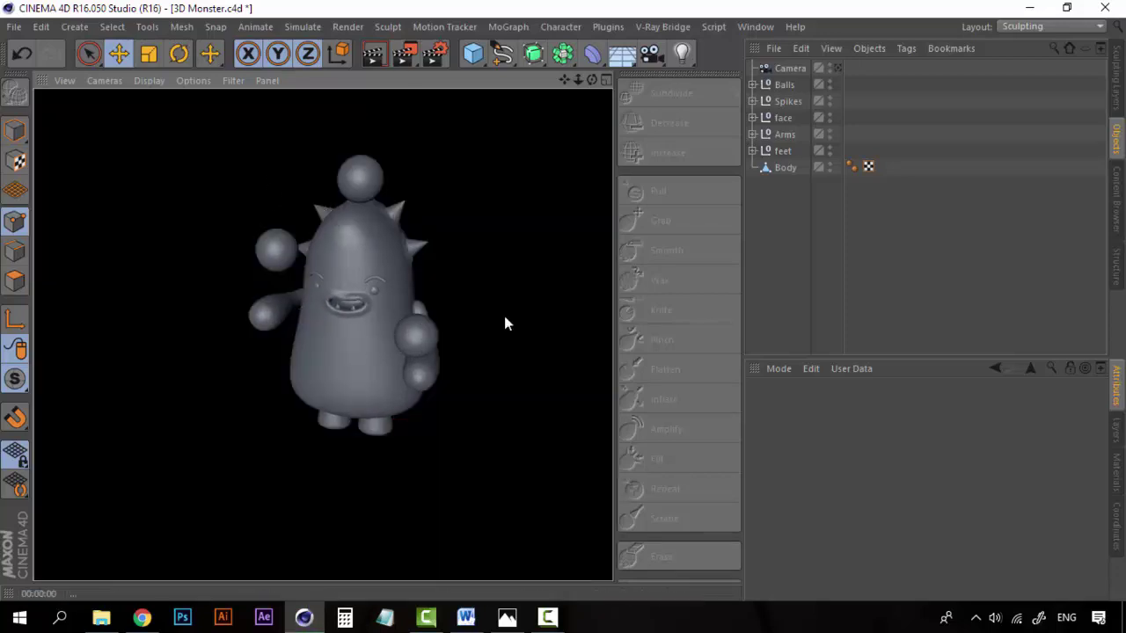
click(791, 219)
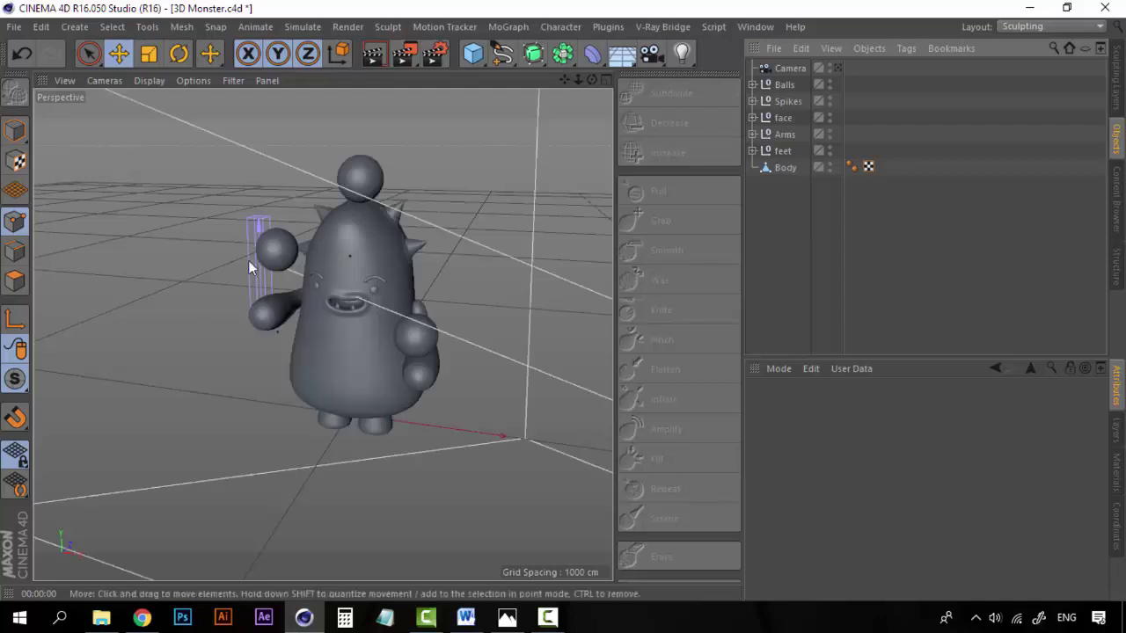
alt+drag(425, 327, 407, 330)
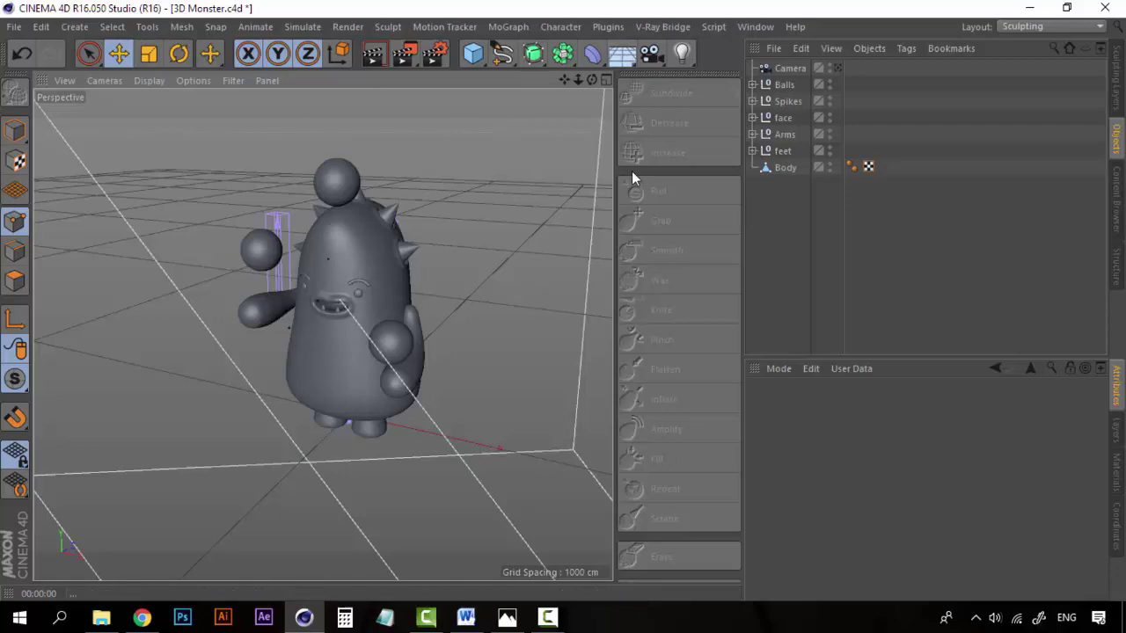
Step: Maximize the Right view, then zoom and pan until the monster and camera frustum are framed
click(604, 81)
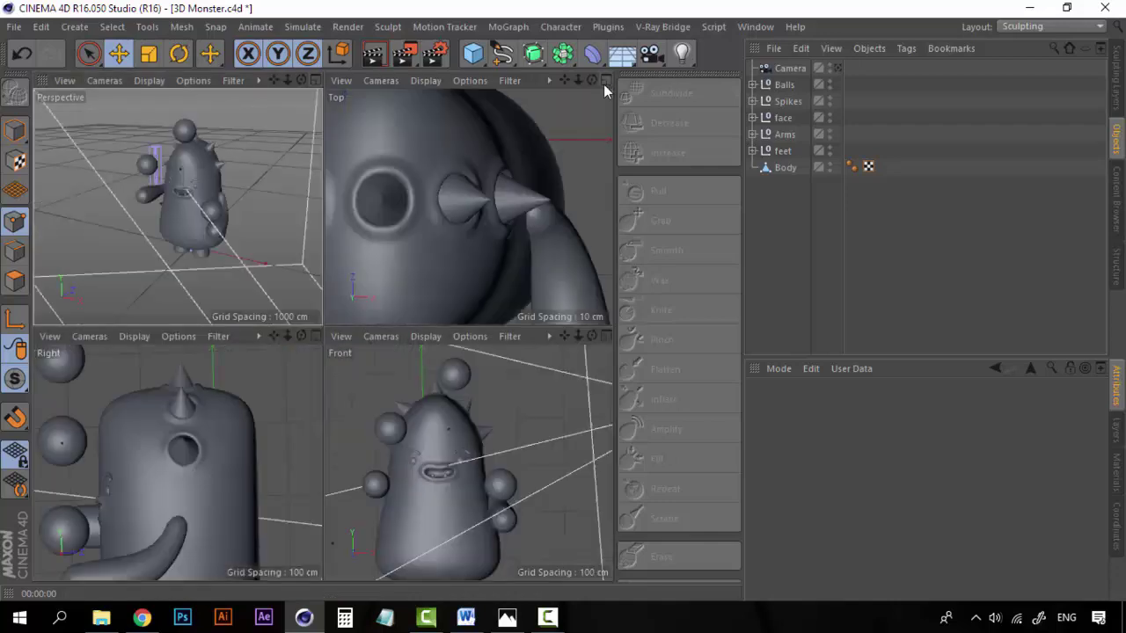
middle_click(312, 336)
scroll(478, 407, down, 2)
scroll(478, 407, down, 5)
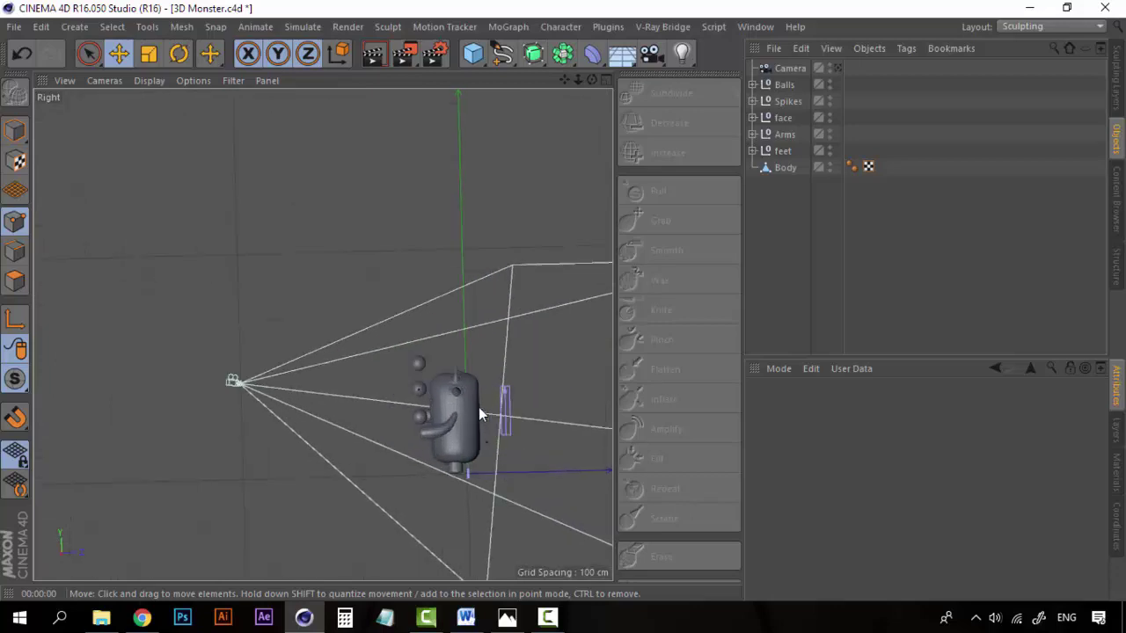
scroll(483, 413, up, 1)
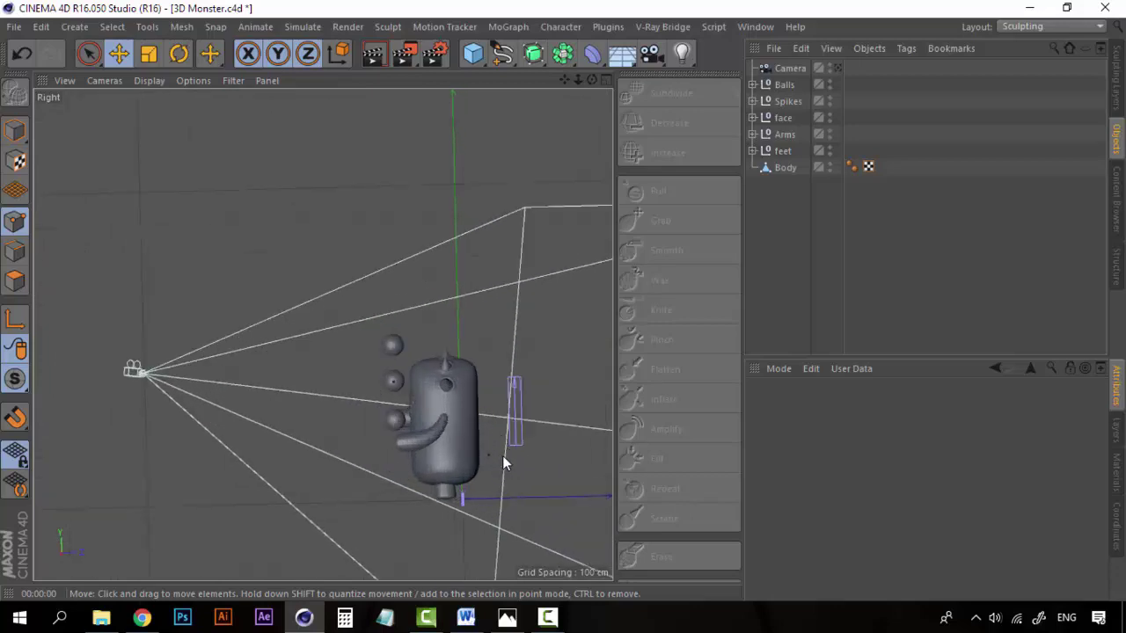
scroll(505, 455, up, 1)
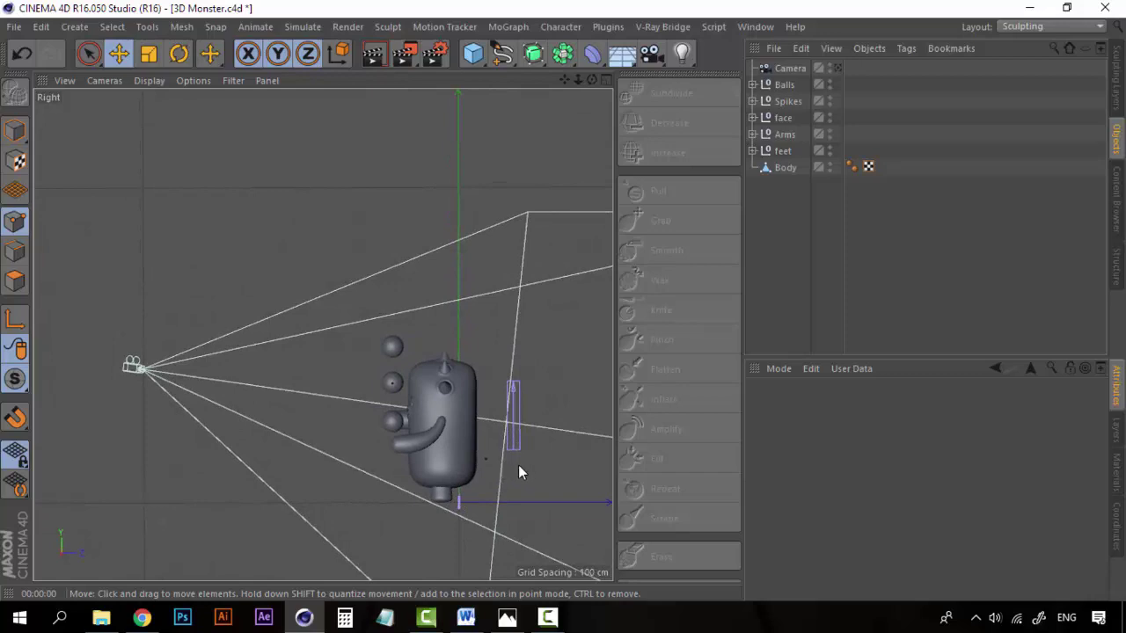
scroll(518, 465, up, 1)
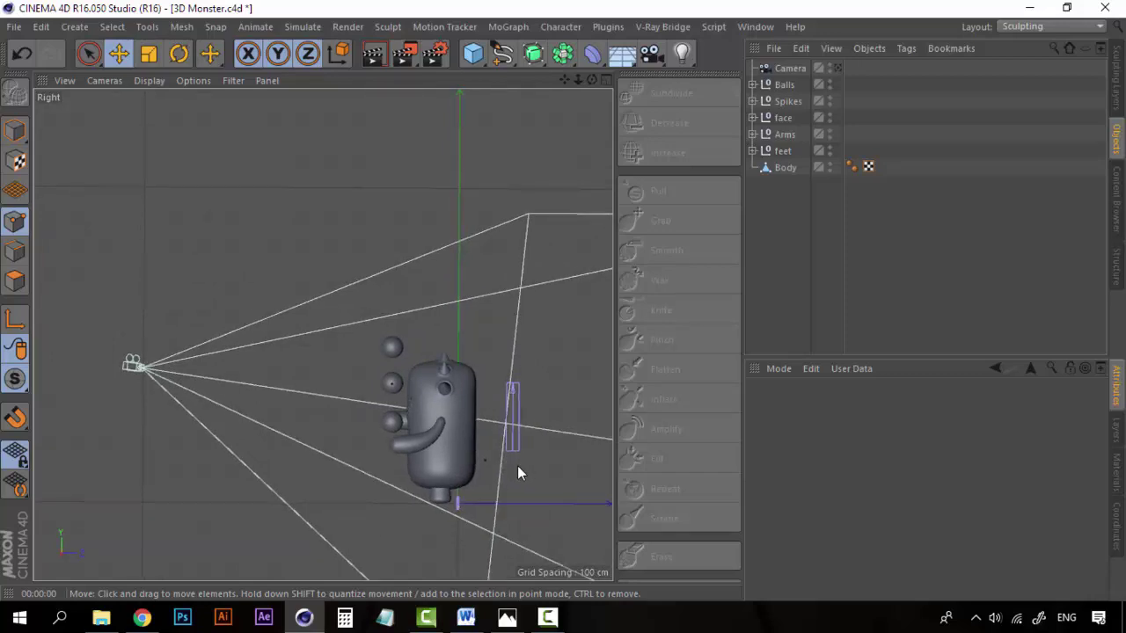
alt+middle_drag(557, 464, 255, 429)
scroll(344, 393, down, 4)
scroll(444, 388, up, 6)
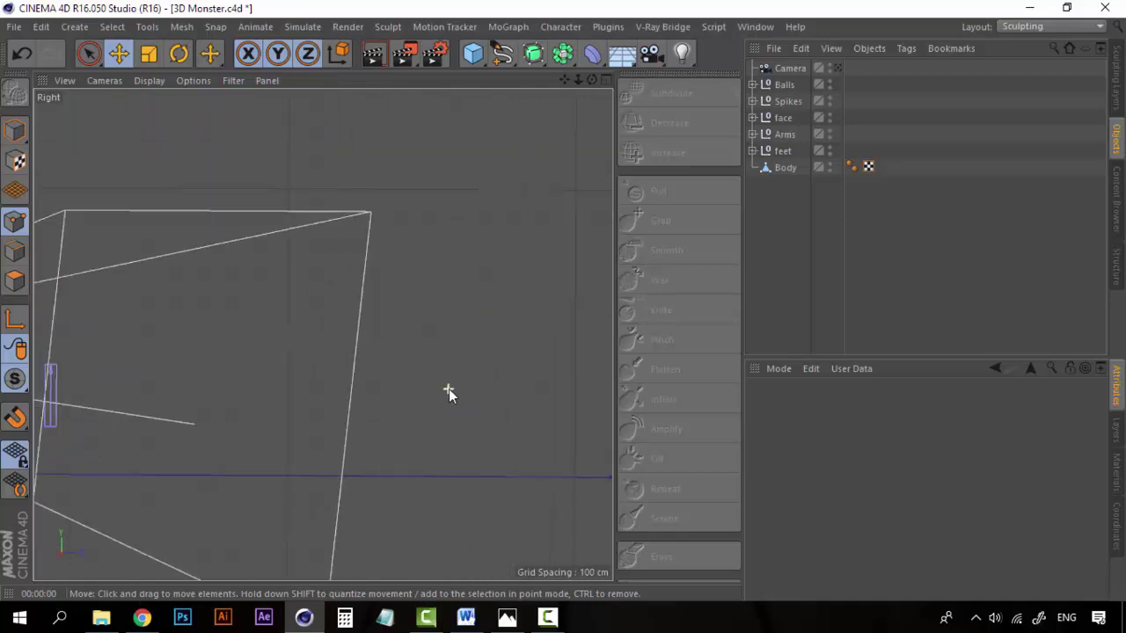
alt+middle_drag(280, 390, 378, 395)
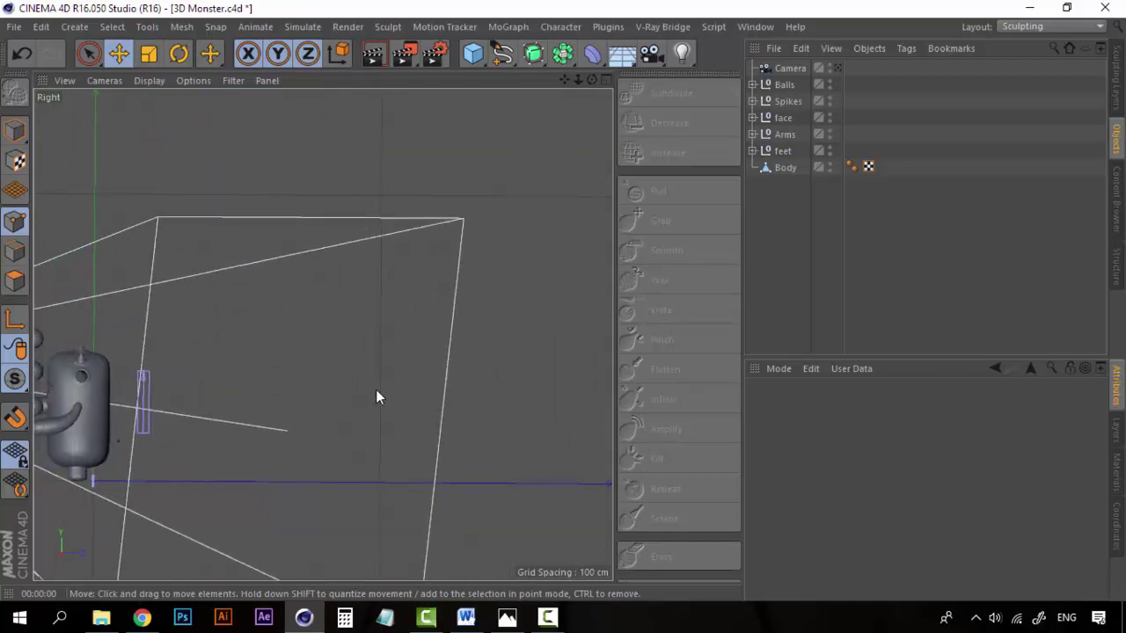
Step: Add a Rectangle spline and move it sideways and about 199 cm up in the side view
click(503, 55)
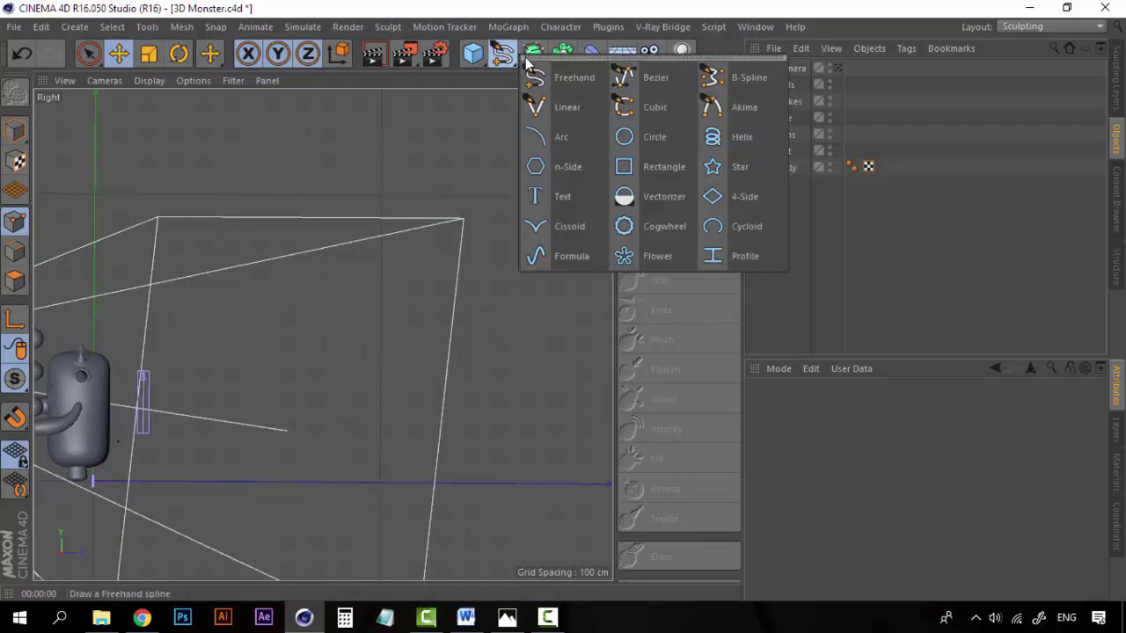
click(649, 166)
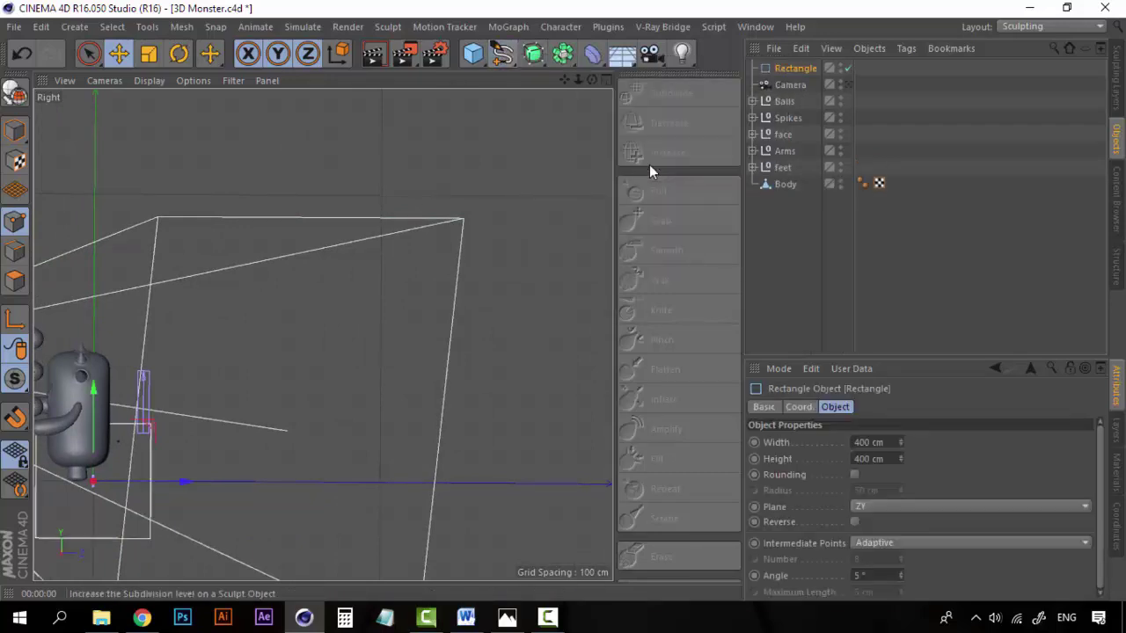
drag(192, 485, 427, 482)
drag(338, 394, 341, 344)
scroll(346, 432, up, 5)
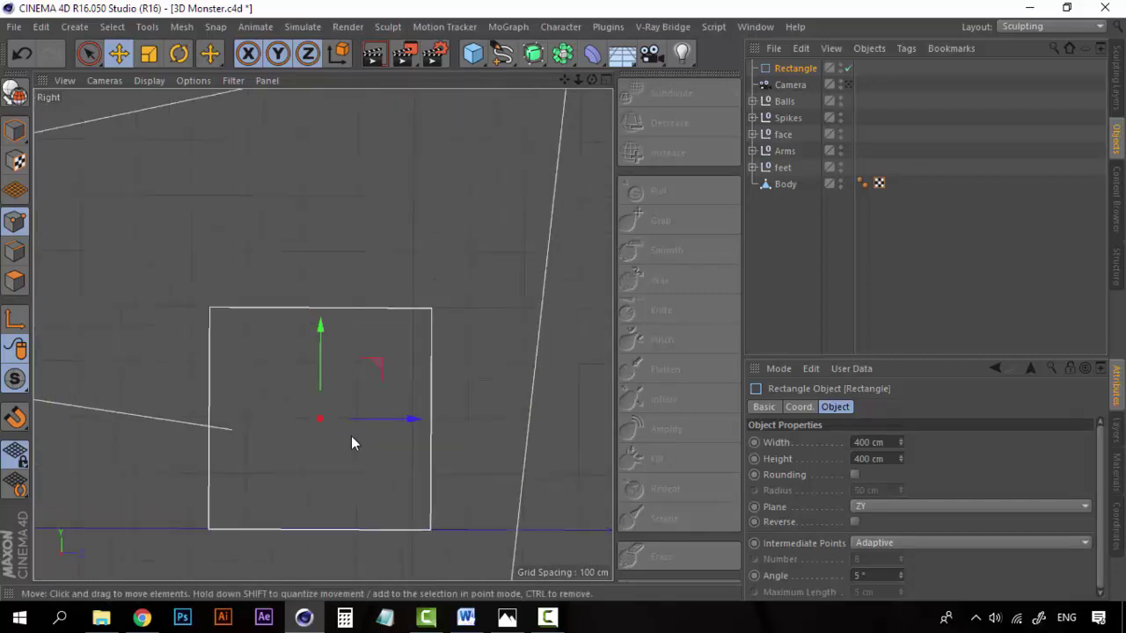
Step: Round the rectangle's corners with a 100 cm radius
click(854, 475)
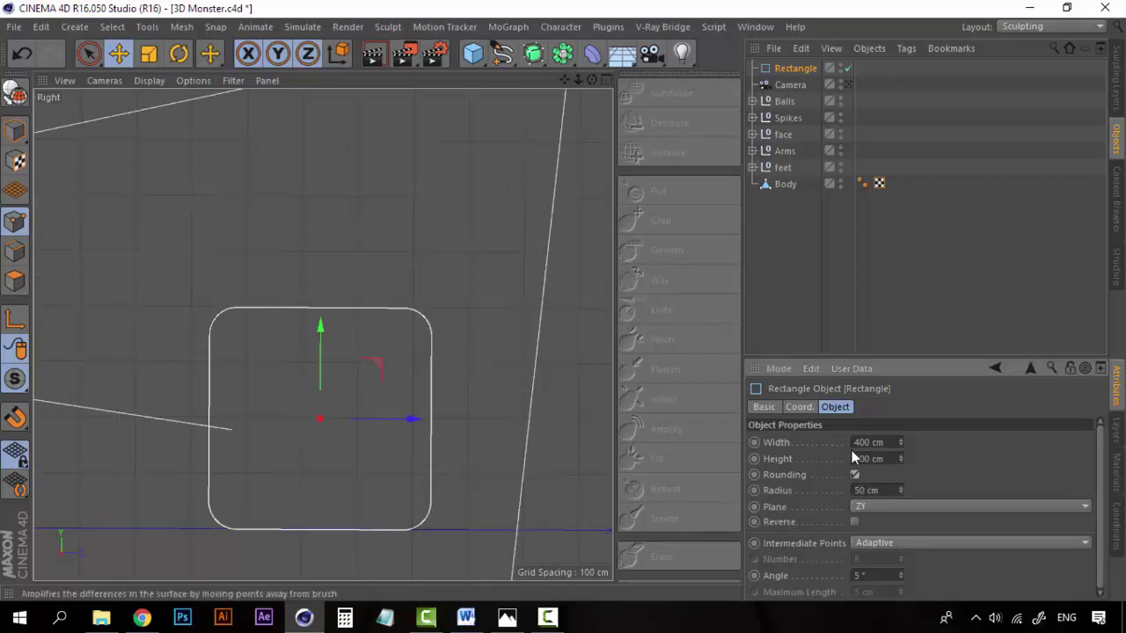
drag(877, 490, 793, 490)
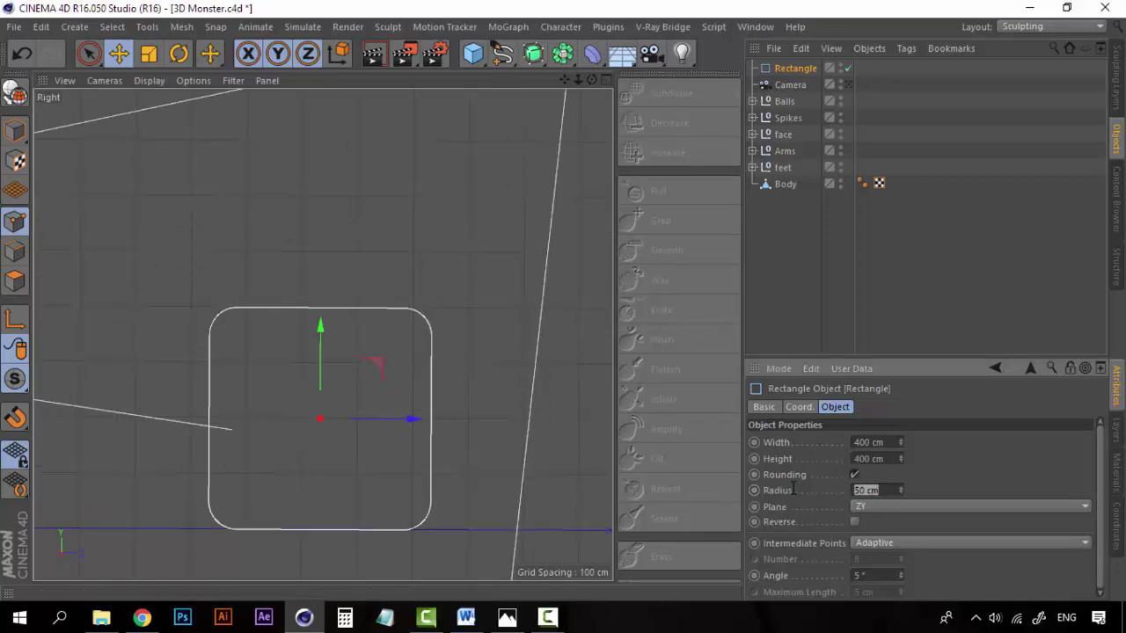
text(100)
key(Return)
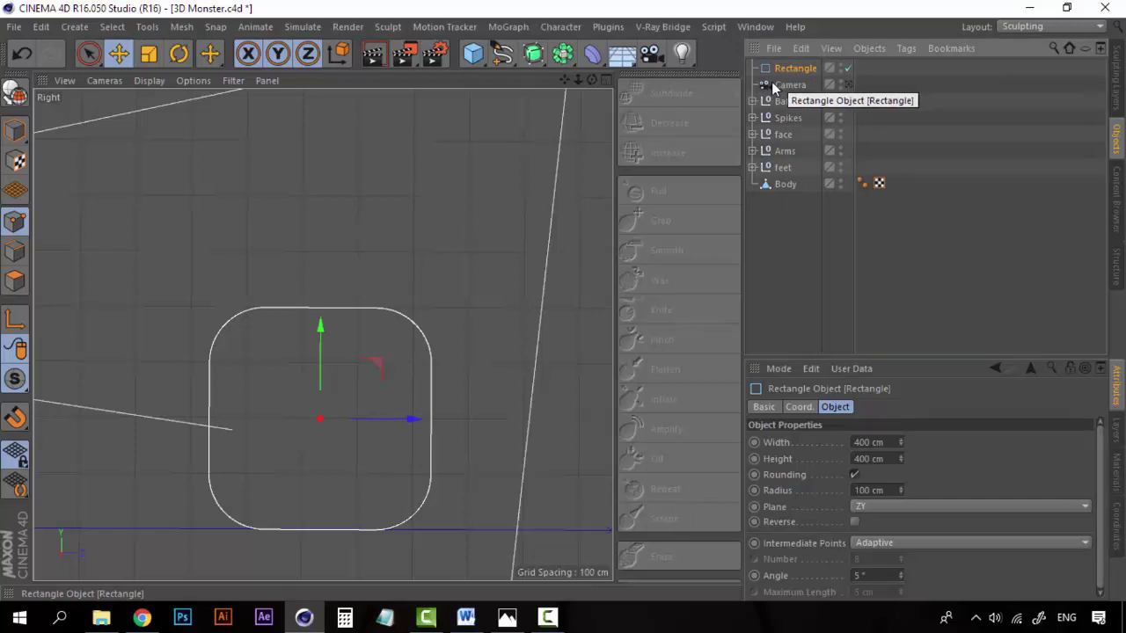
Step: Set the Rectangle's width and height to 600 cm
scroll(403, 281, down, 2)
scroll(403, 282, down, 3)
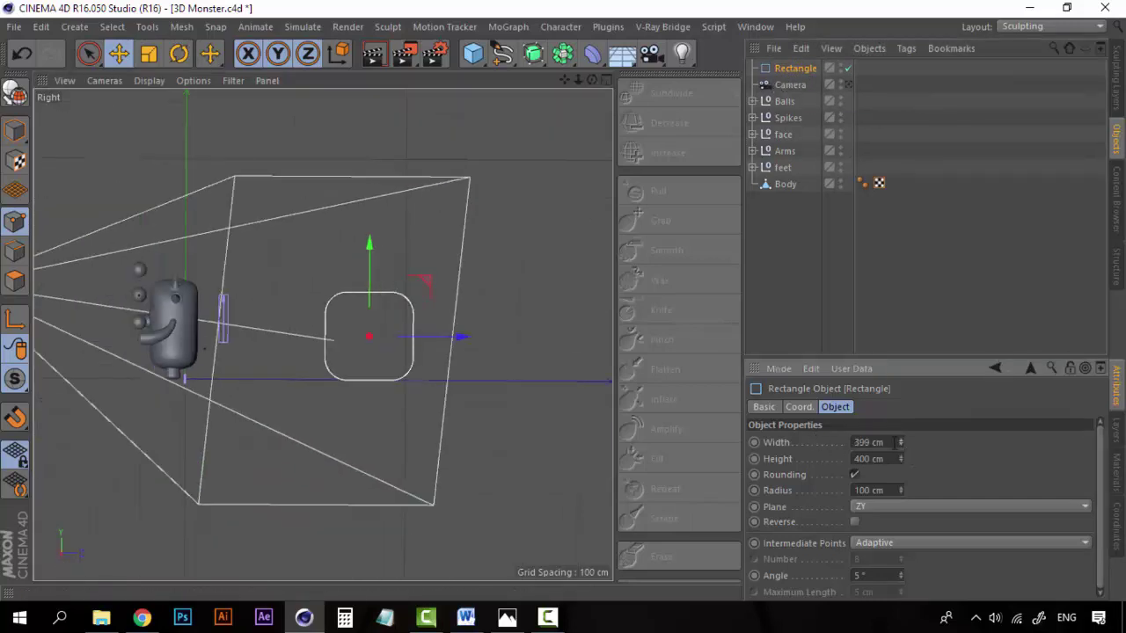
click(901, 445)
text(600)
key(Tab)
text(6)
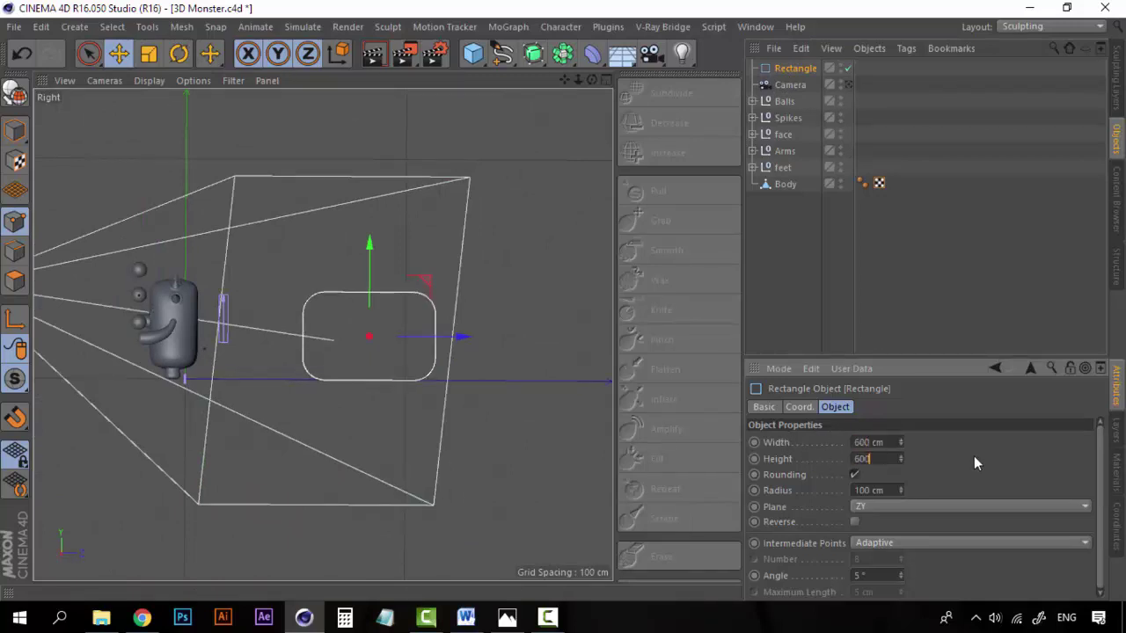
text(00)
key(Return)
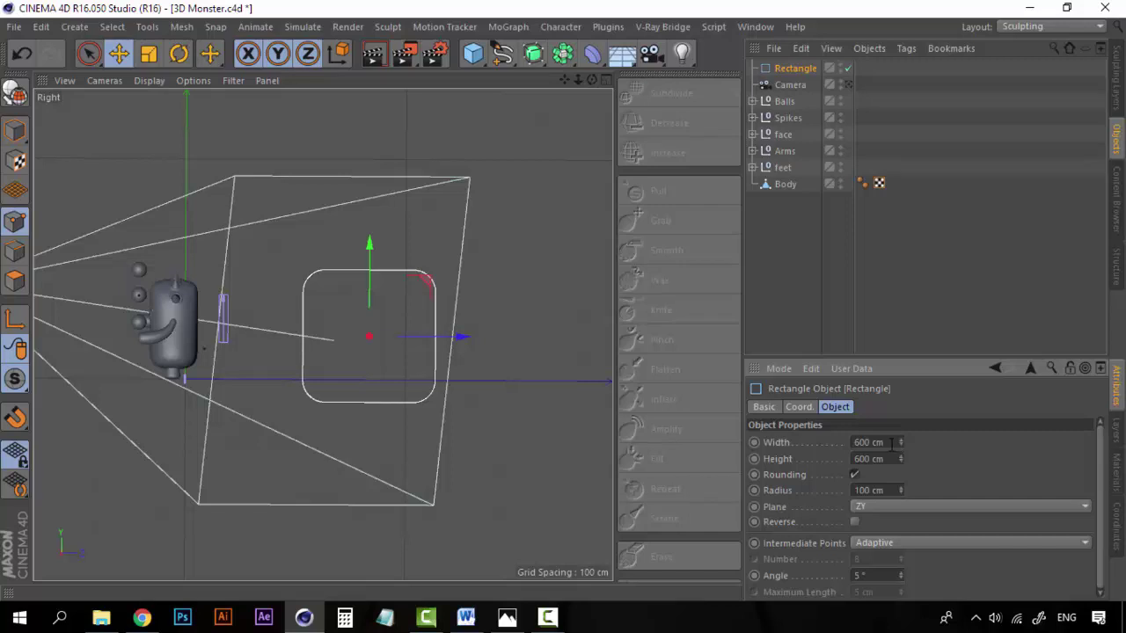
Step: Change the width and height to 1000 cm and raise the rectangle about 262 cm
click(892, 442)
text(1000)
click(886, 458)
text(10)
key(Return)
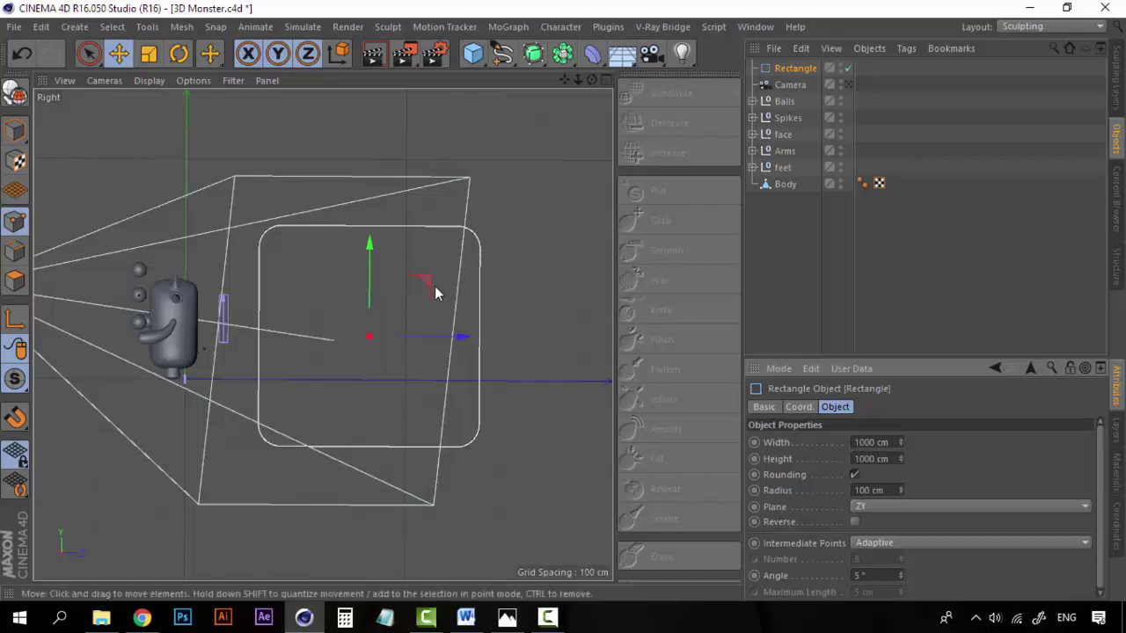
mouse_move(371, 249)
mouse_down()
mouse_move(375, 191)
mouse_move(375, 262)
mouse_up()
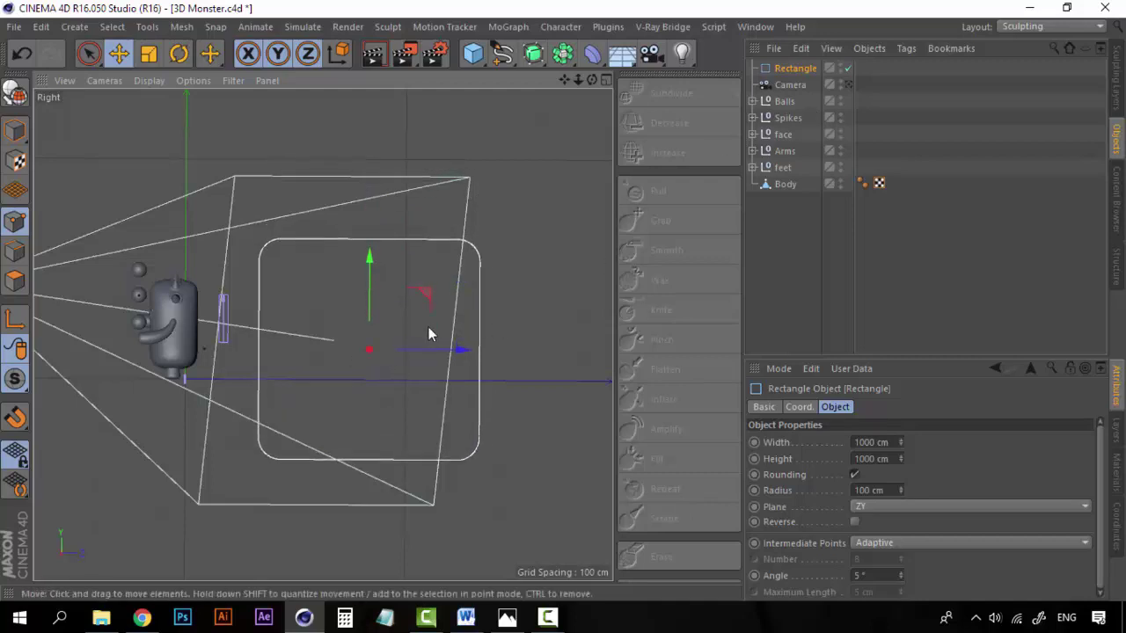
scroll(428, 331, up, 2)
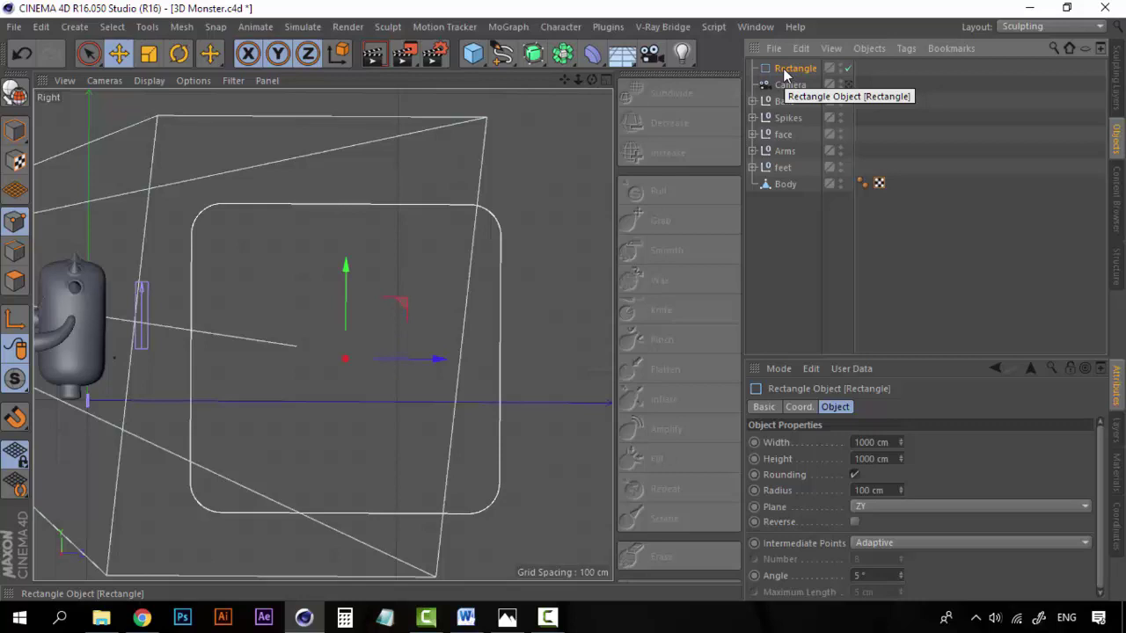
Step: Convert the Rectangle to an editable spline with C, then undo a trial point move
key(c)
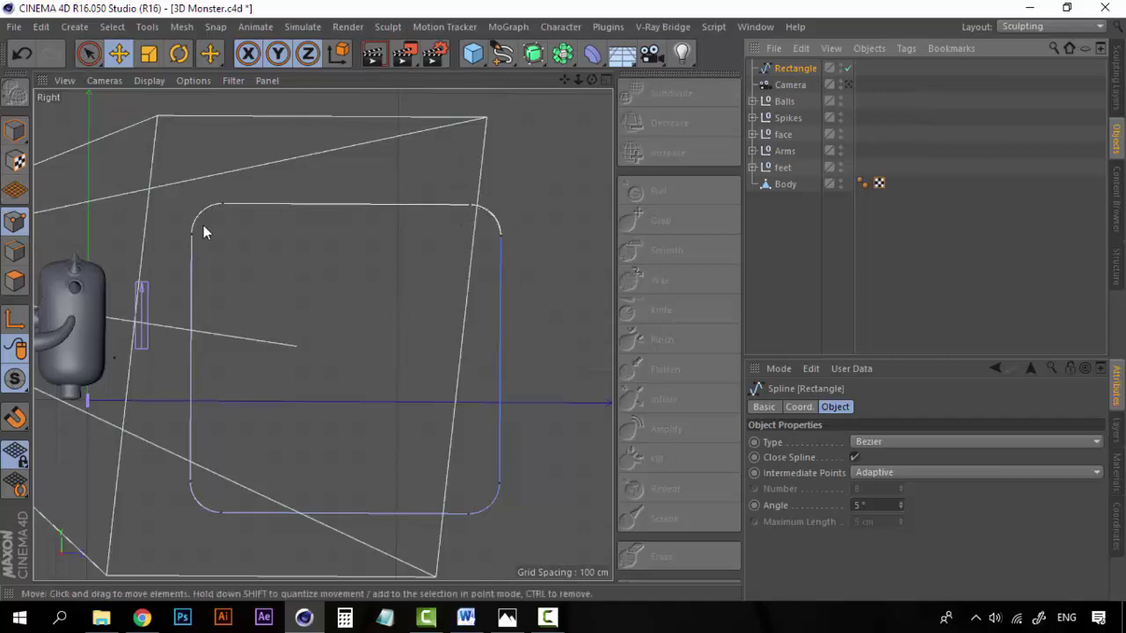
click(91, 55)
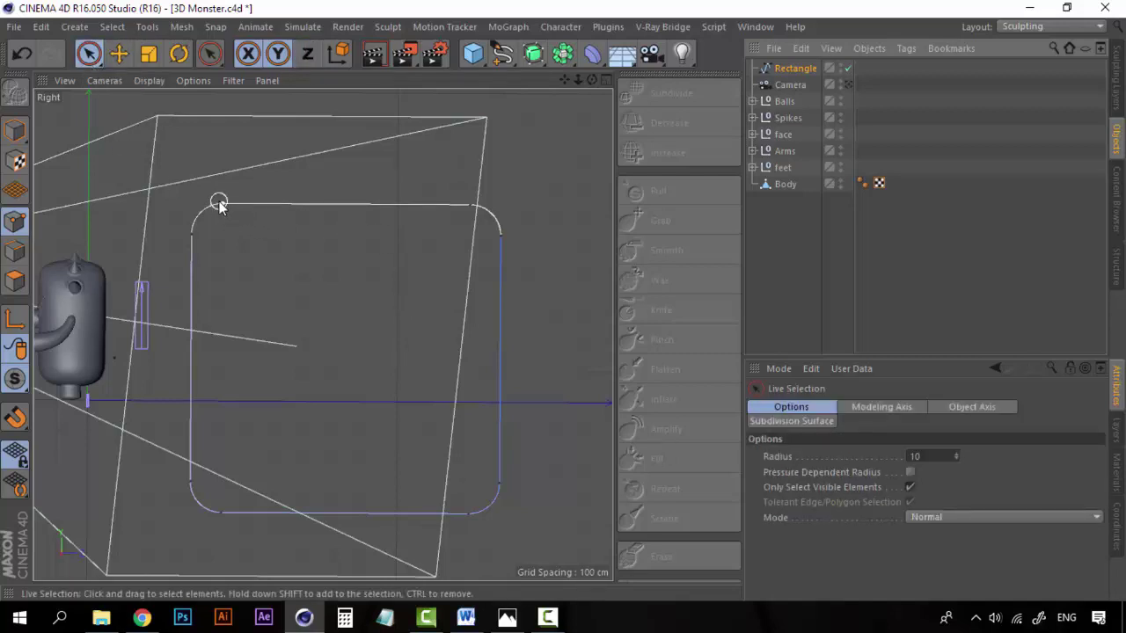
click(220, 204)
click(774, 69)
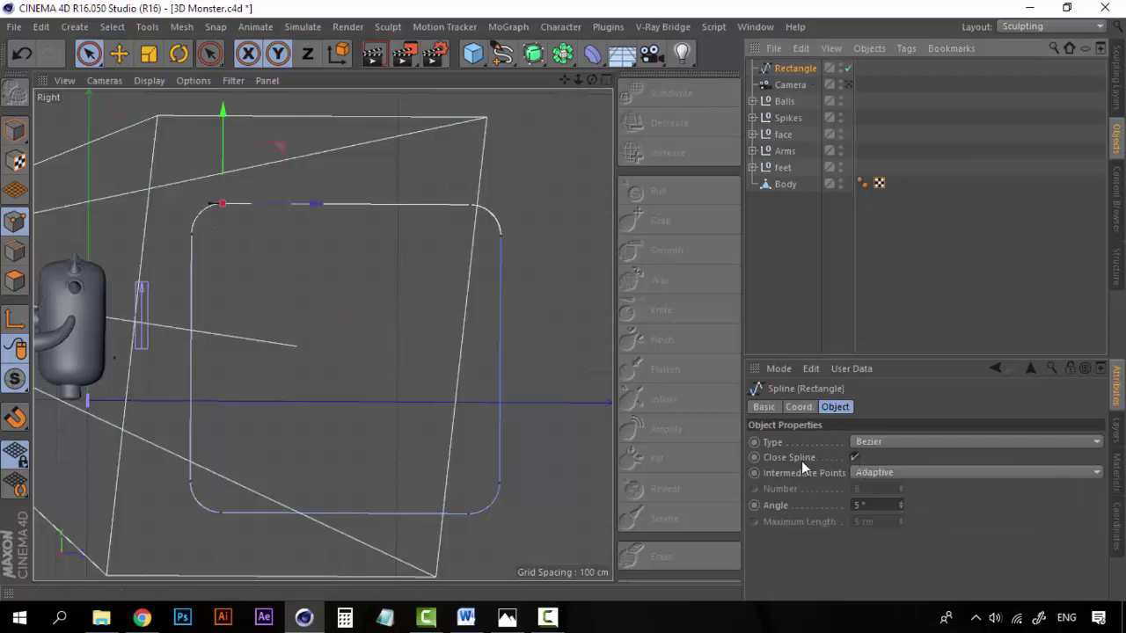
click(854, 458)
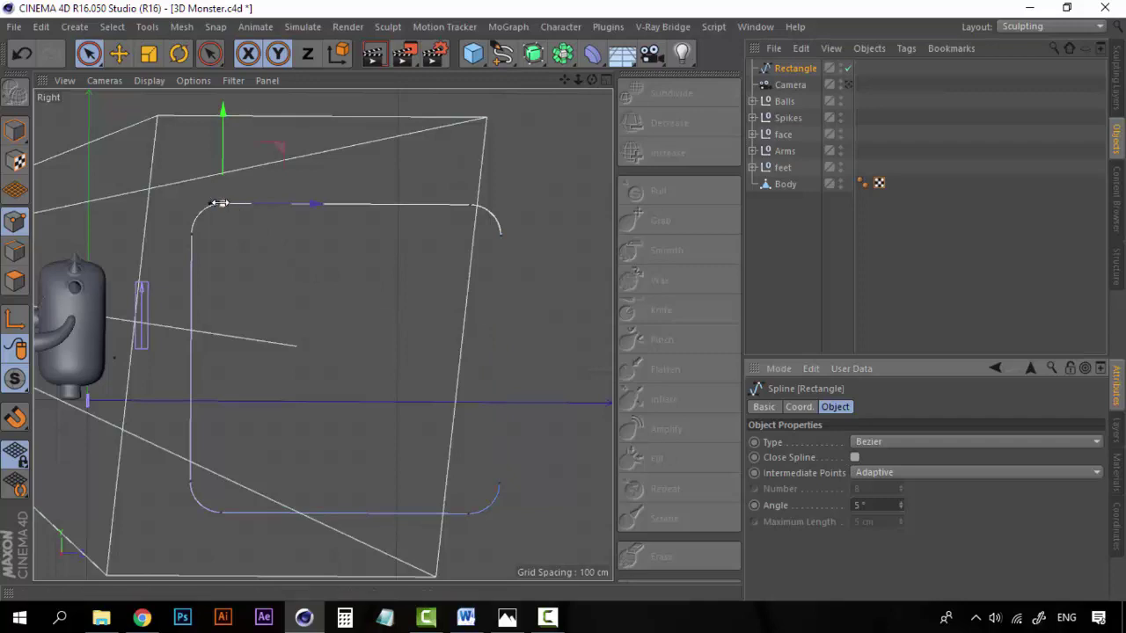
drag(219, 203, 196, 237)
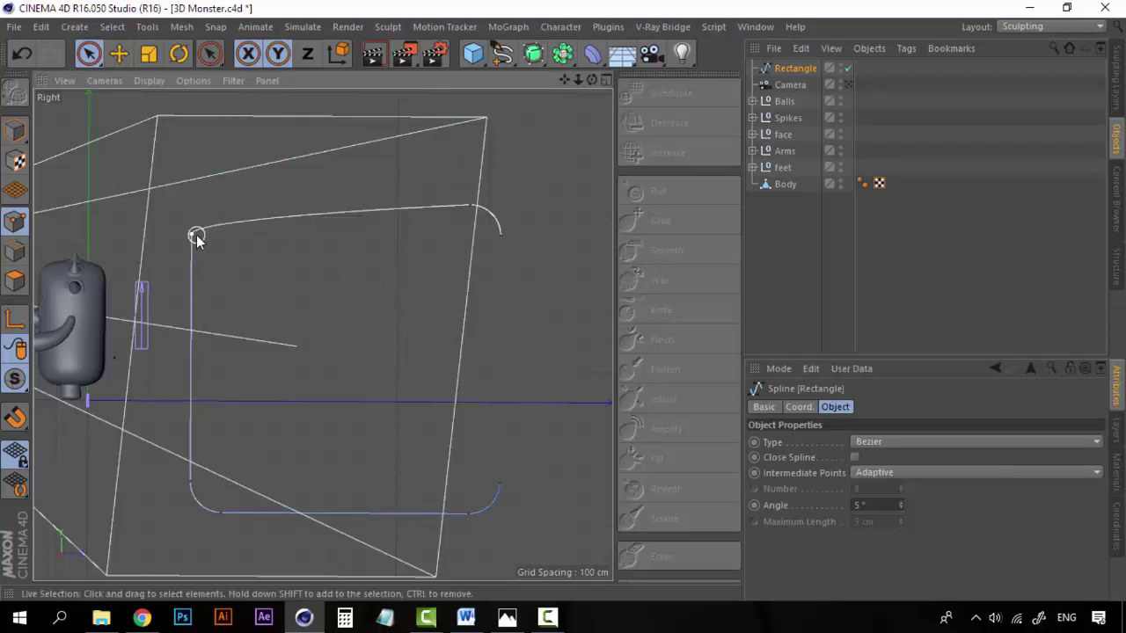
key(ctrl+z)
key(ctrl+z)
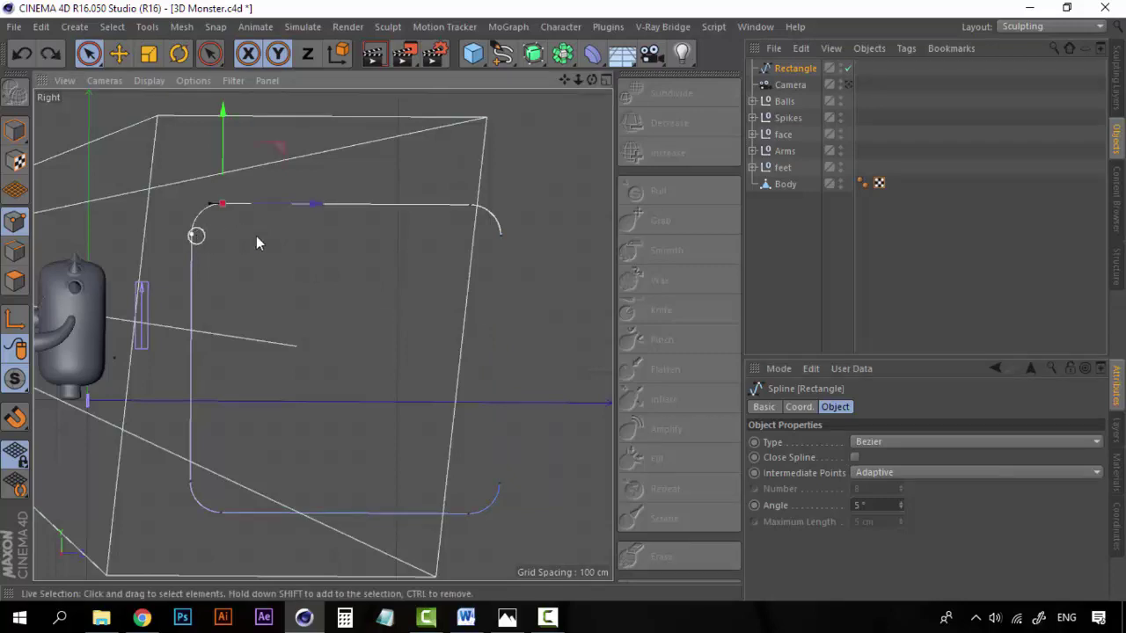
Step: Reselect the Rectangle and untick Close Spline to make it an open spline
click(763, 255)
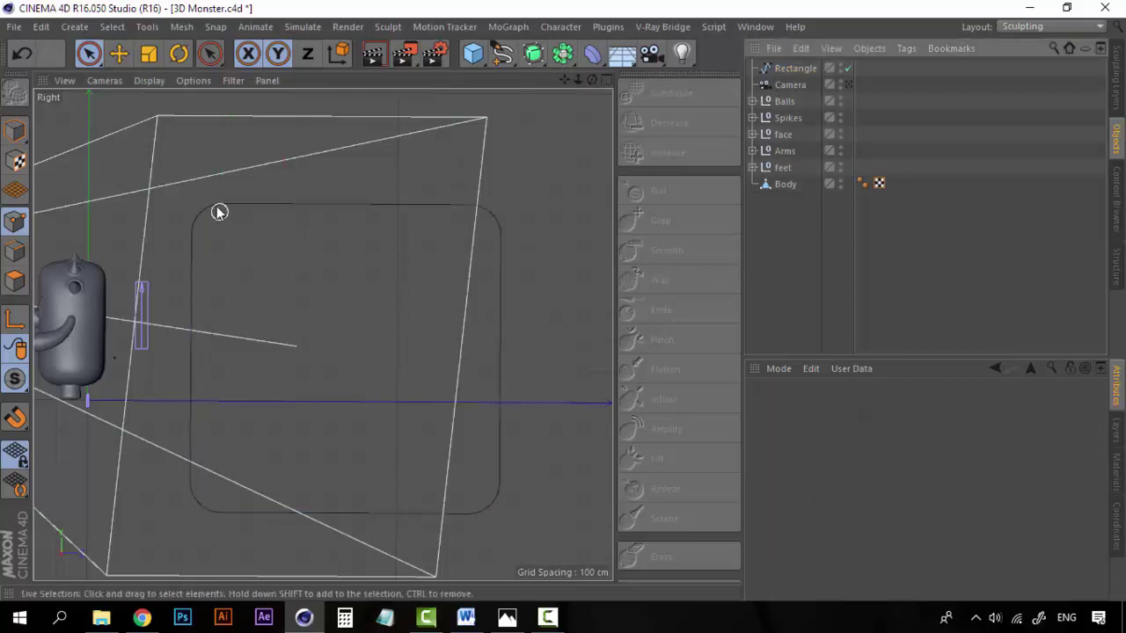
click(795, 68)
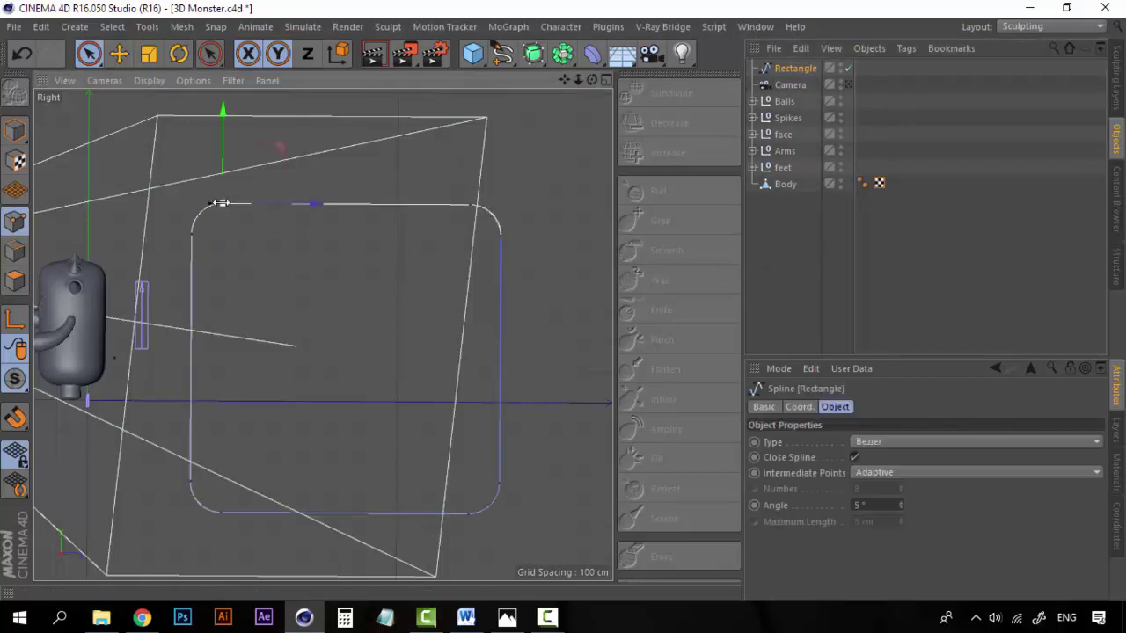
drag(220, 203, 191, 235)
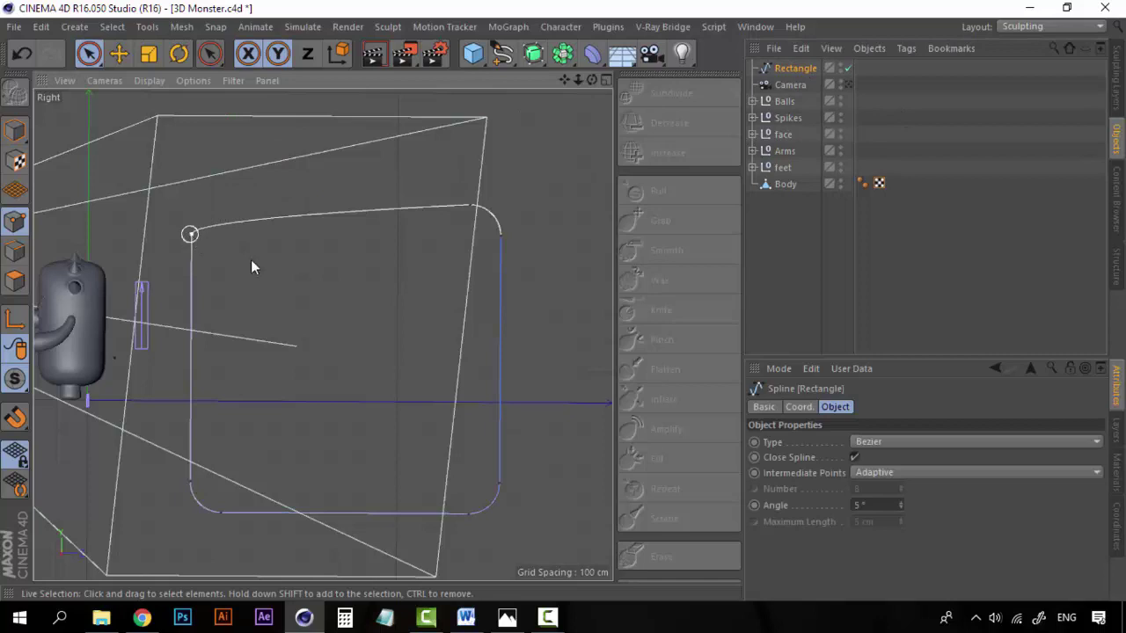
click(854, 457)
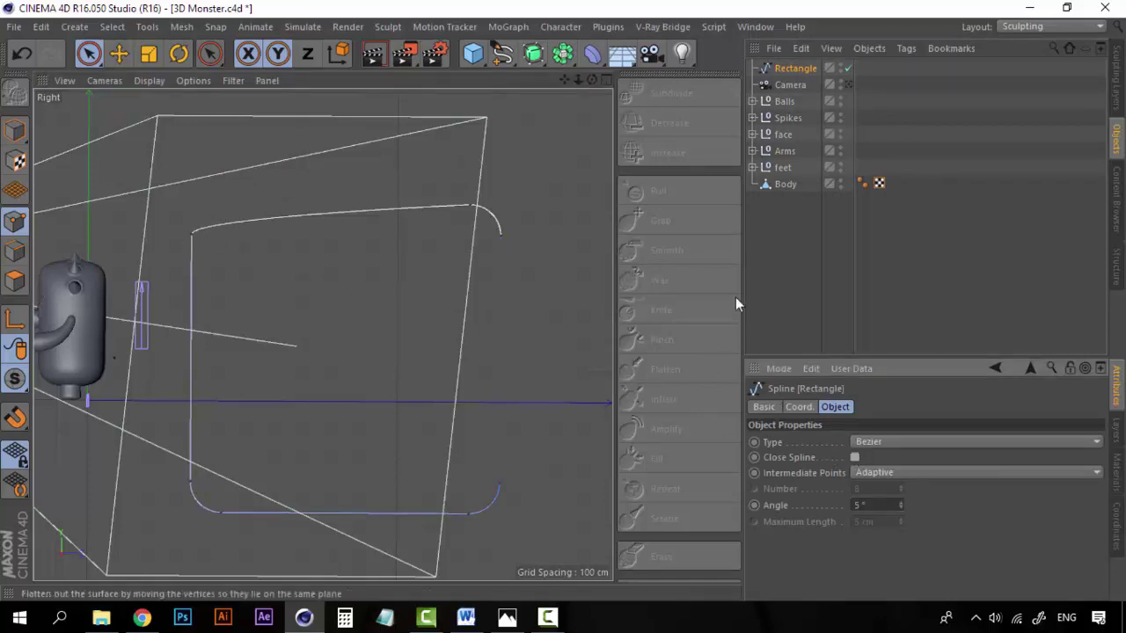
key(ctrl+z)
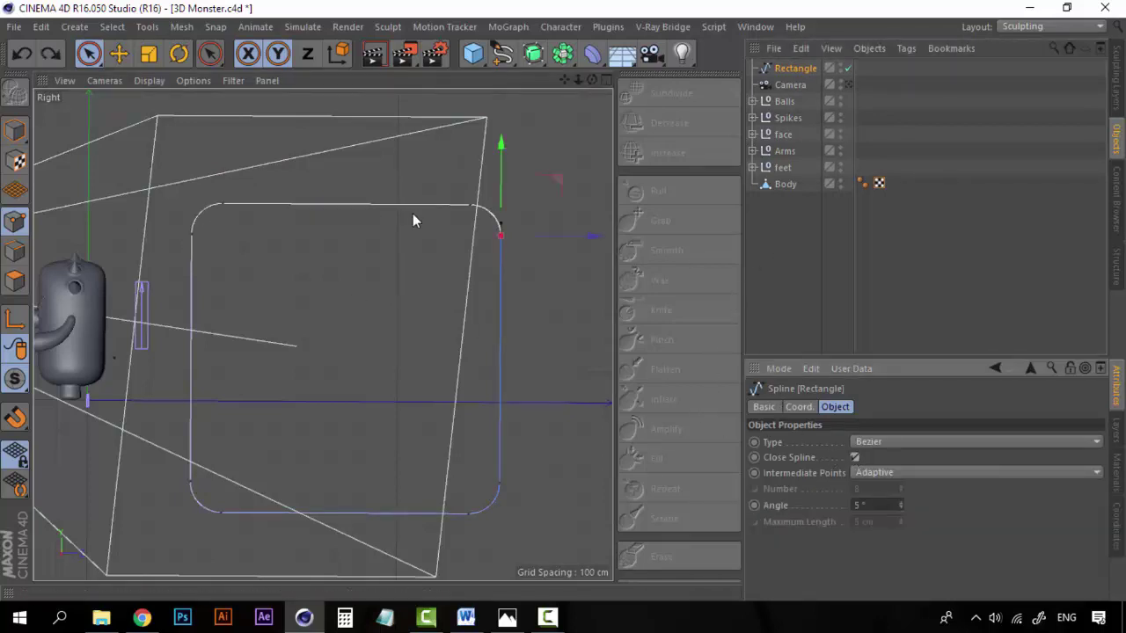
click(853, 457)
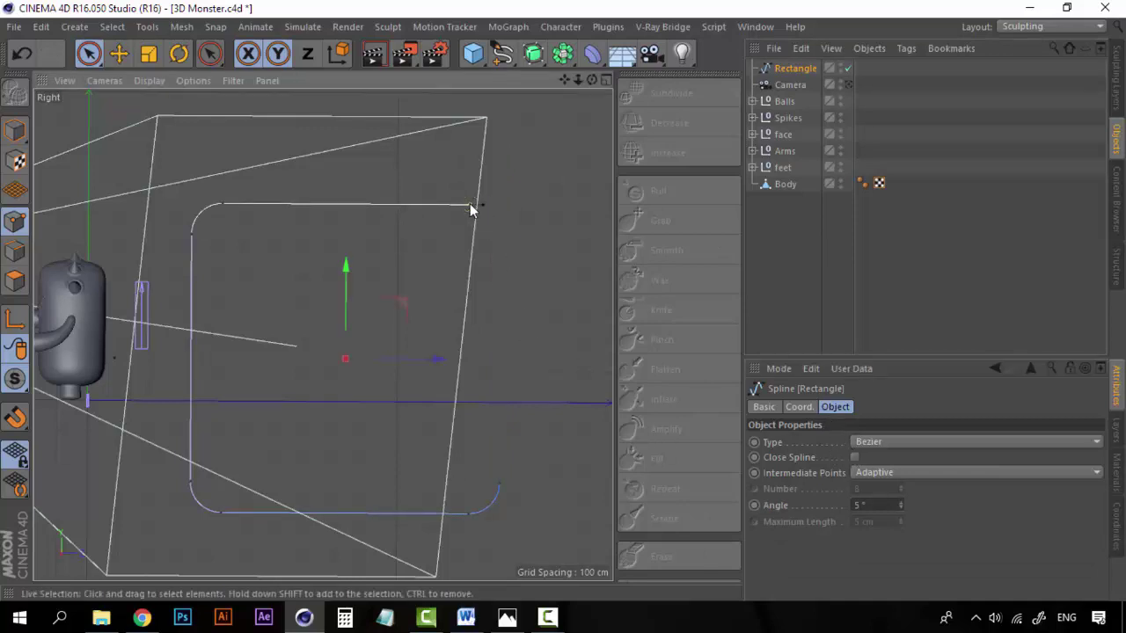
Step: Delete the upper-right, lower-right and top end points to leave an L-shaped profile
click(471, 207)
key(Delete)
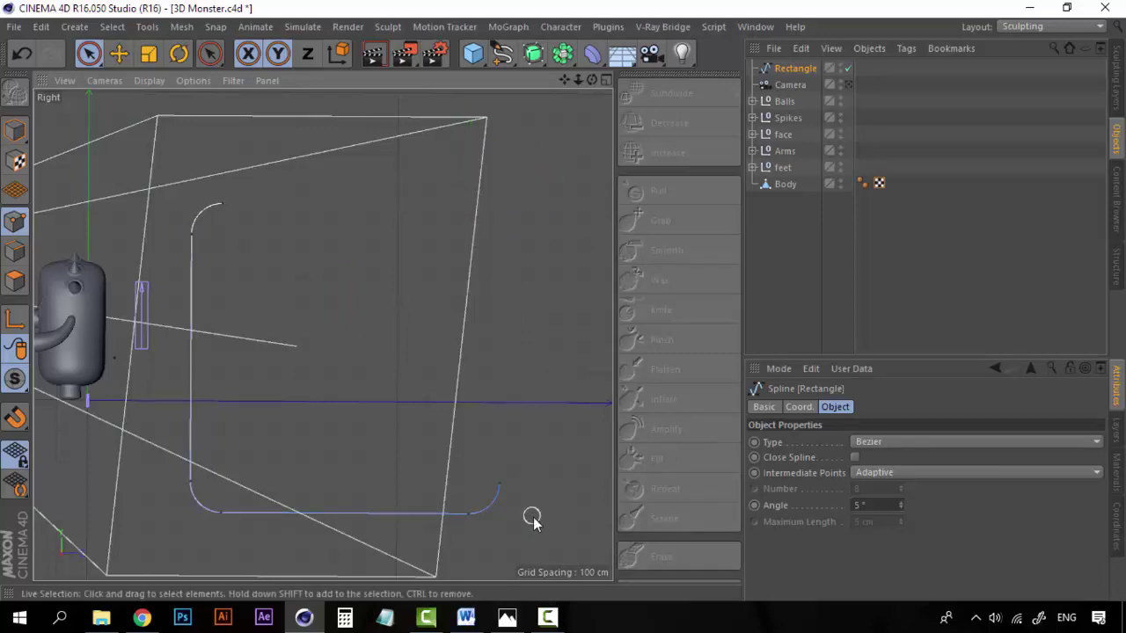
click(498, 484)
key(Delete)
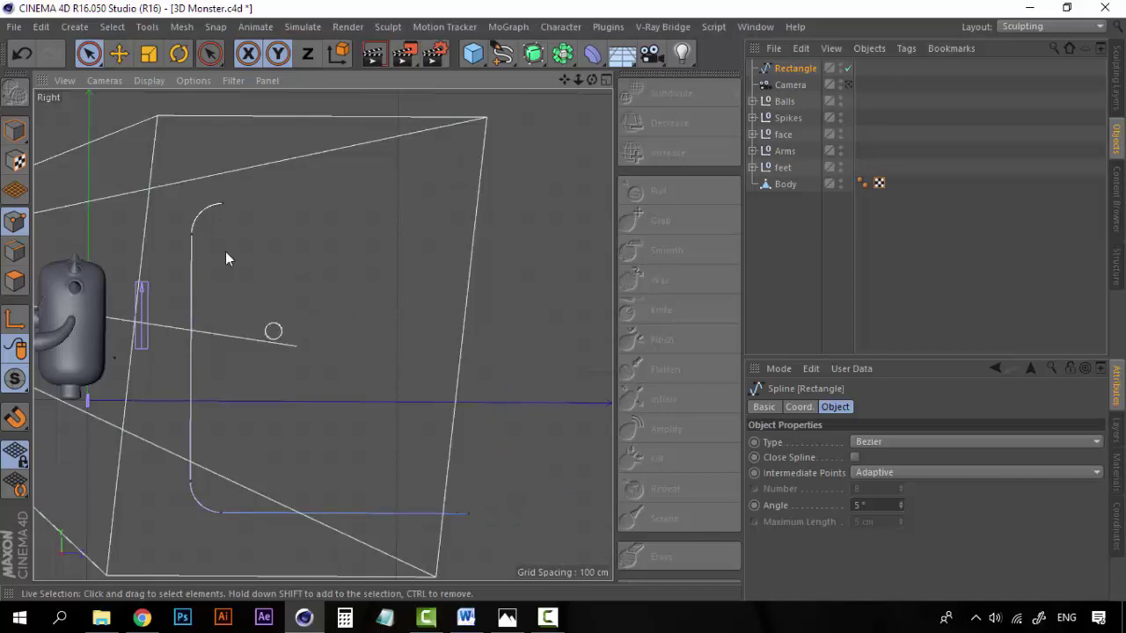
click(222, 205)
key(Delete)
scroll(510, 439, down, 4)
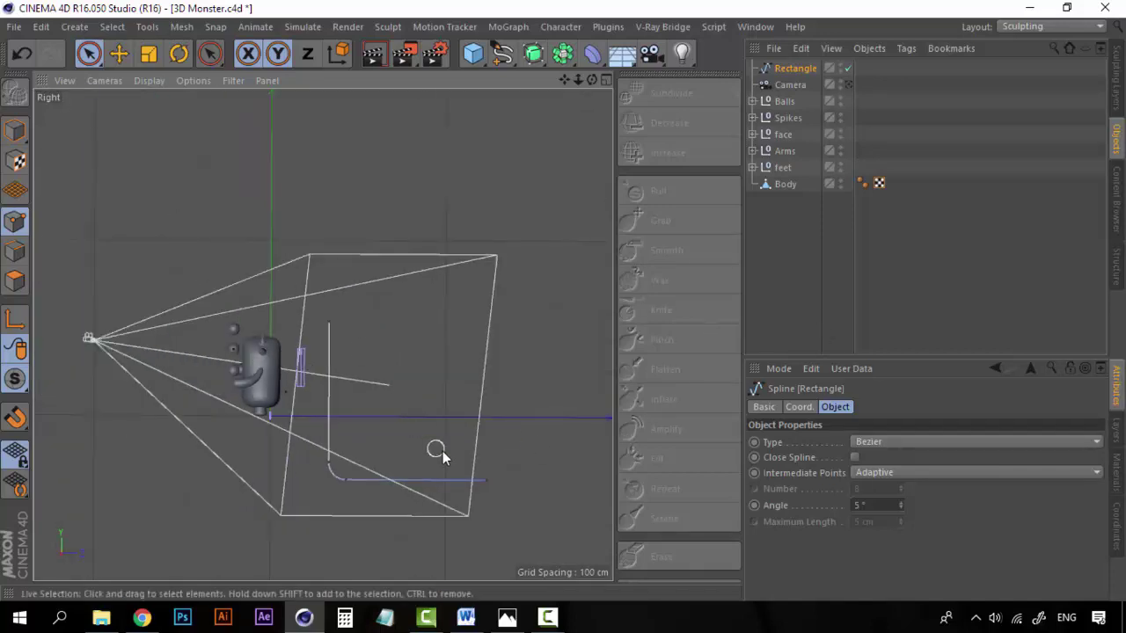
Step: Drag the spline's bottom end point about 423 cm right, then return to Model mode
click(488, 480)
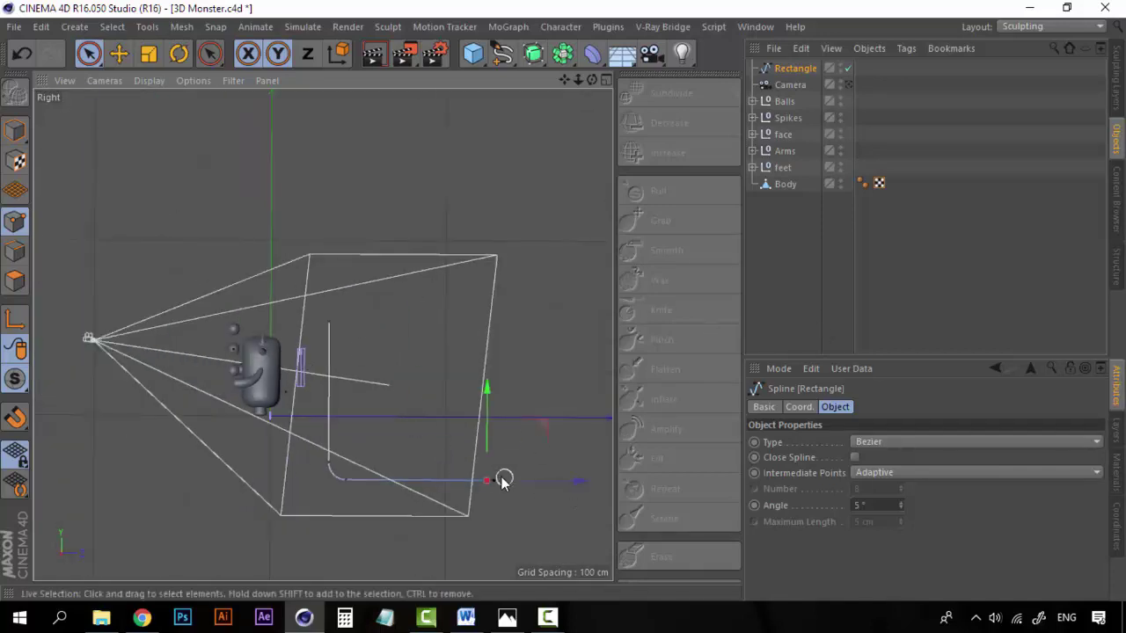
middle_drag(567, 478, 443, 454)
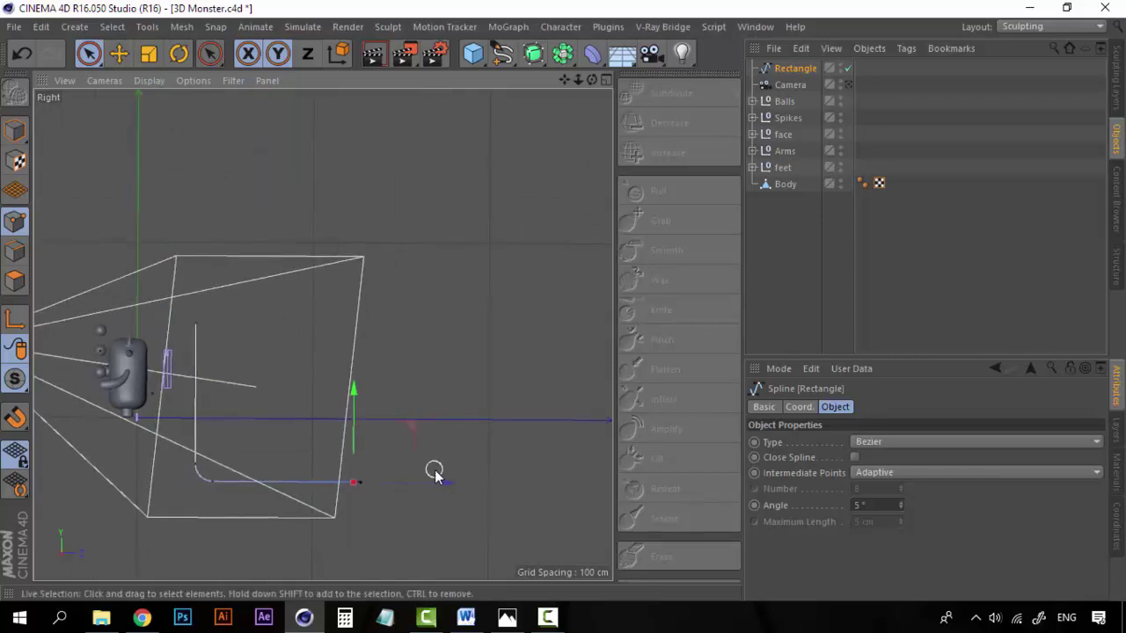
drag(444, 479, 544, 473)
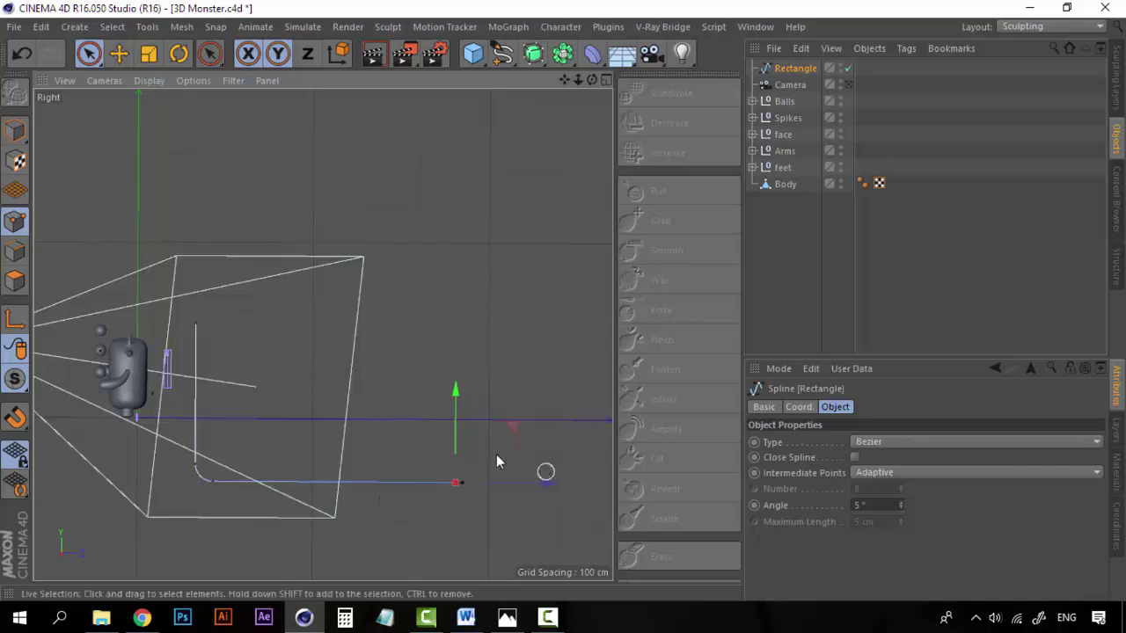
click(195, 320)
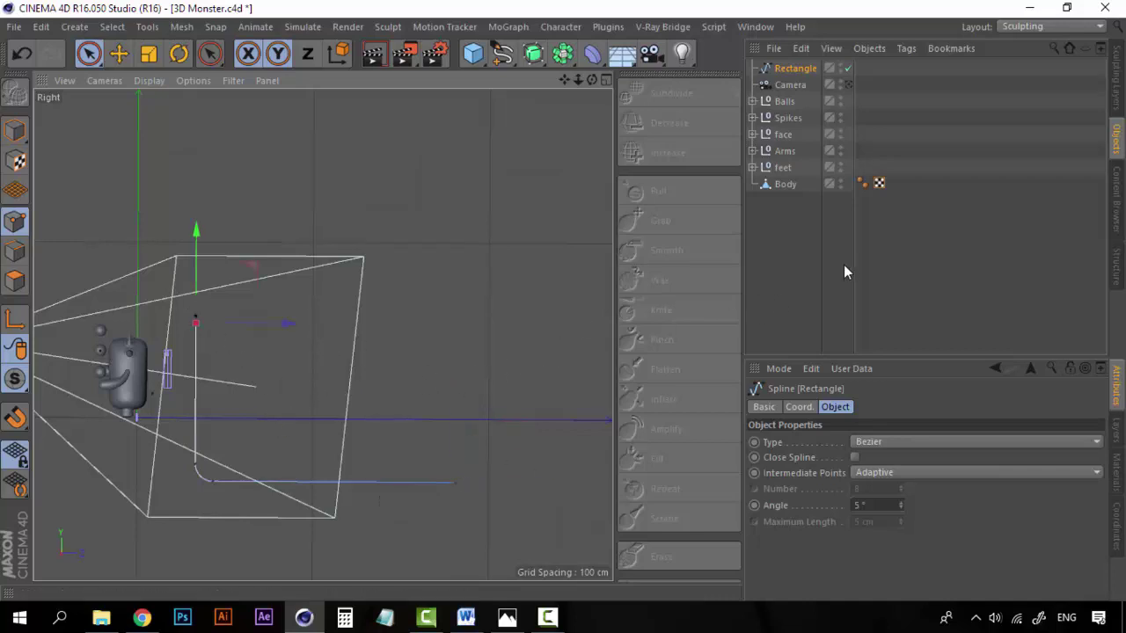
click(806, 267)
click(785, 70)
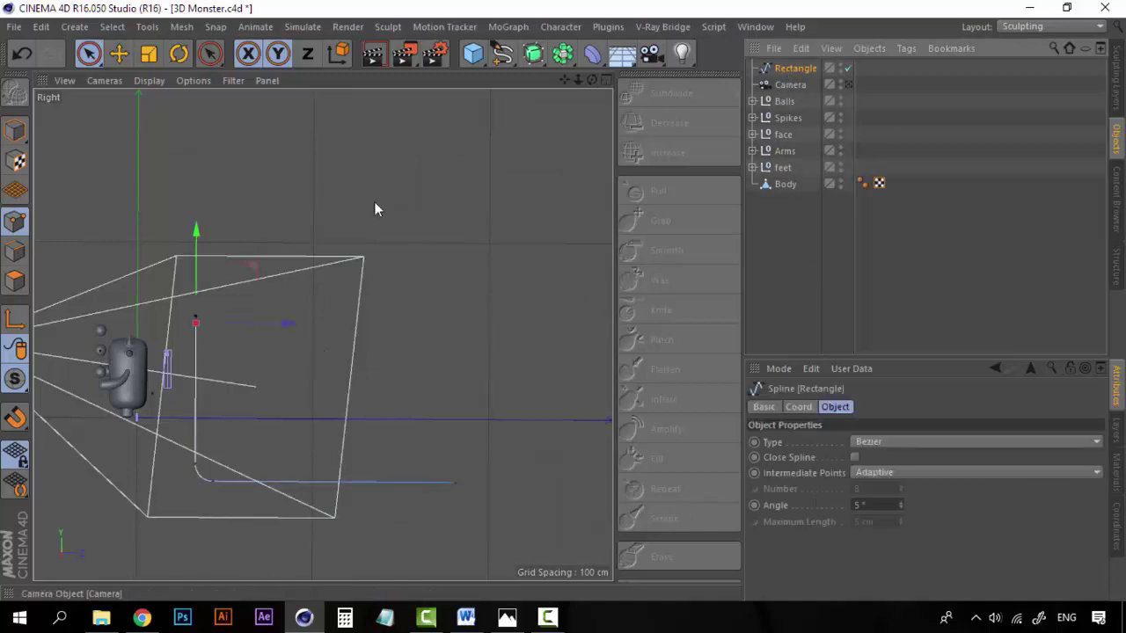
click(15, 129)
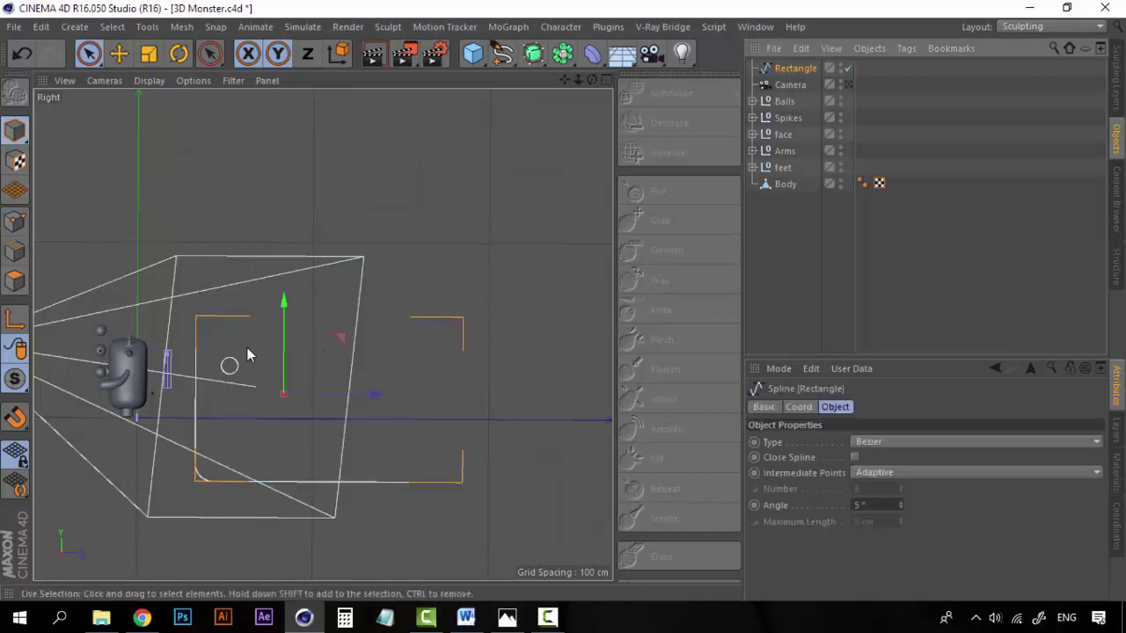
Step: Raise the whole spline about 363 cm and frame the monster's base in the side view
drag(283, 311, 289, 246)
scroll(205, 447, up, 5)
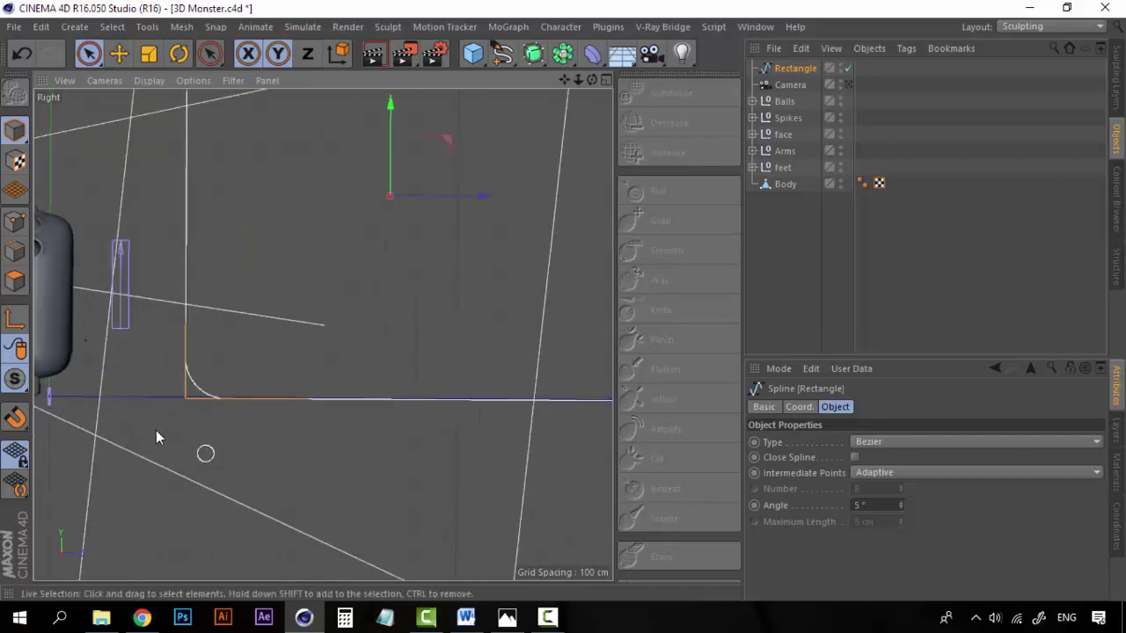
alt+middle_drag(155, 435, 440, 447)
scroll(439, 446, up, 3)
scroll(325, 413, up, 2)
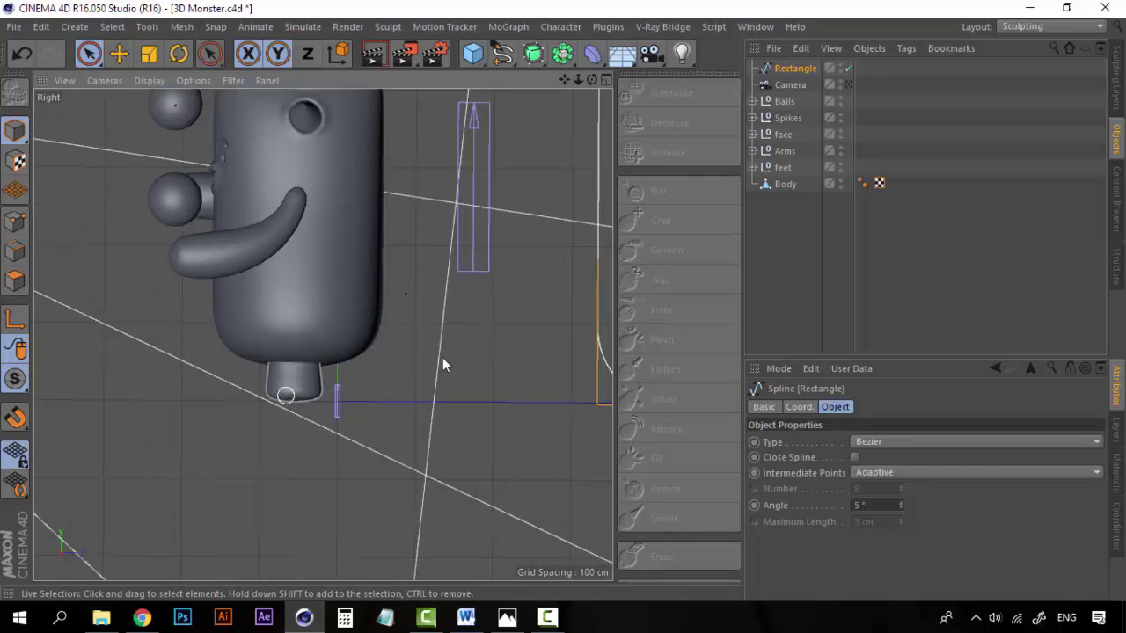
scroll(442, 365, down, 6)
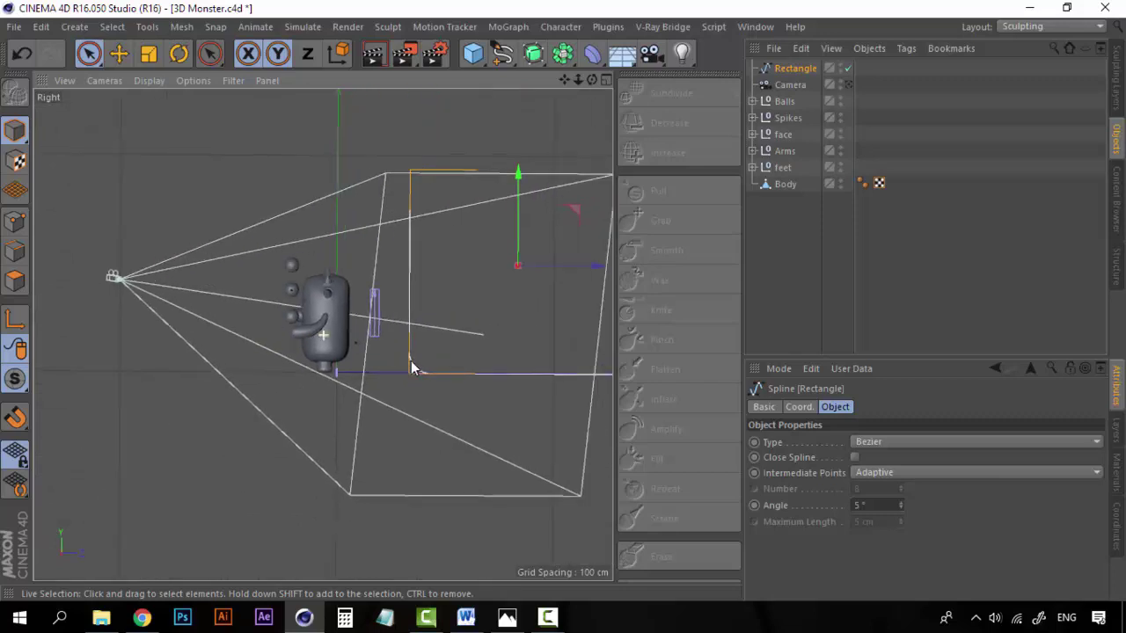
alt+middle_drag(523, 297, 426, 296)
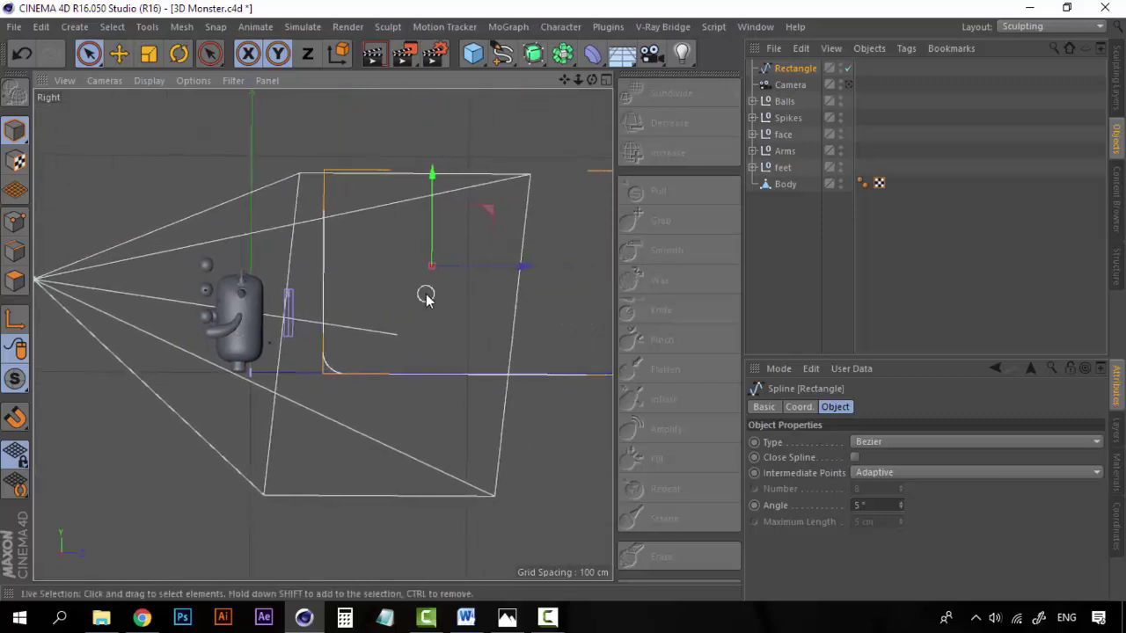
Step: Rotate the Rectangle spline 180° and move it left to sit behind the monster
key(e)
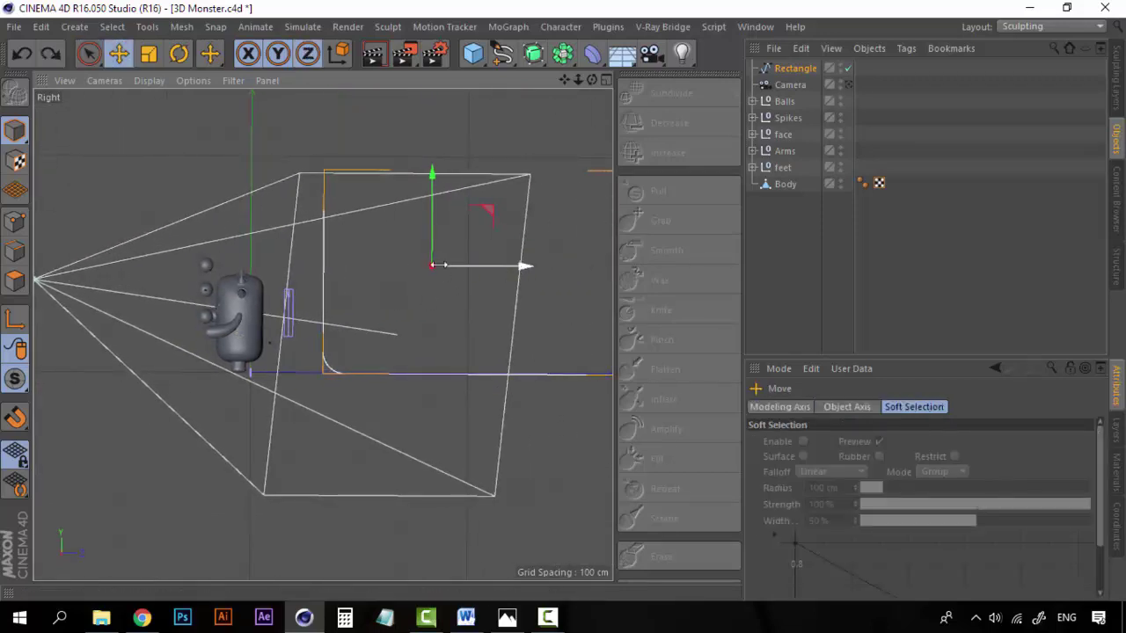
key(r)
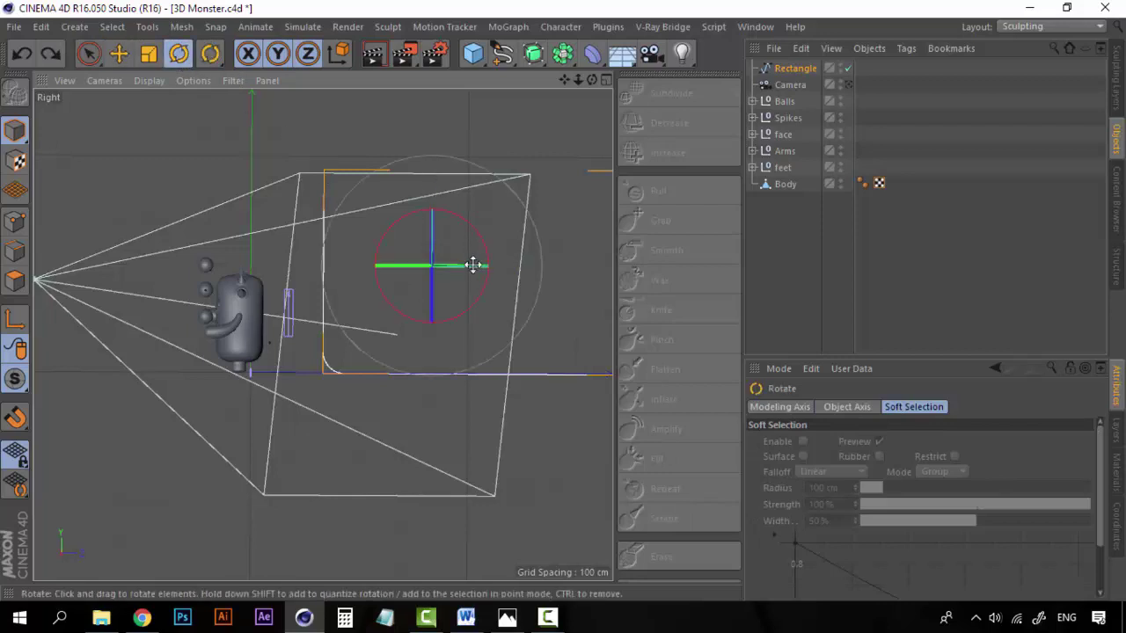
drag(473, 264, 97, 279)
key(e)
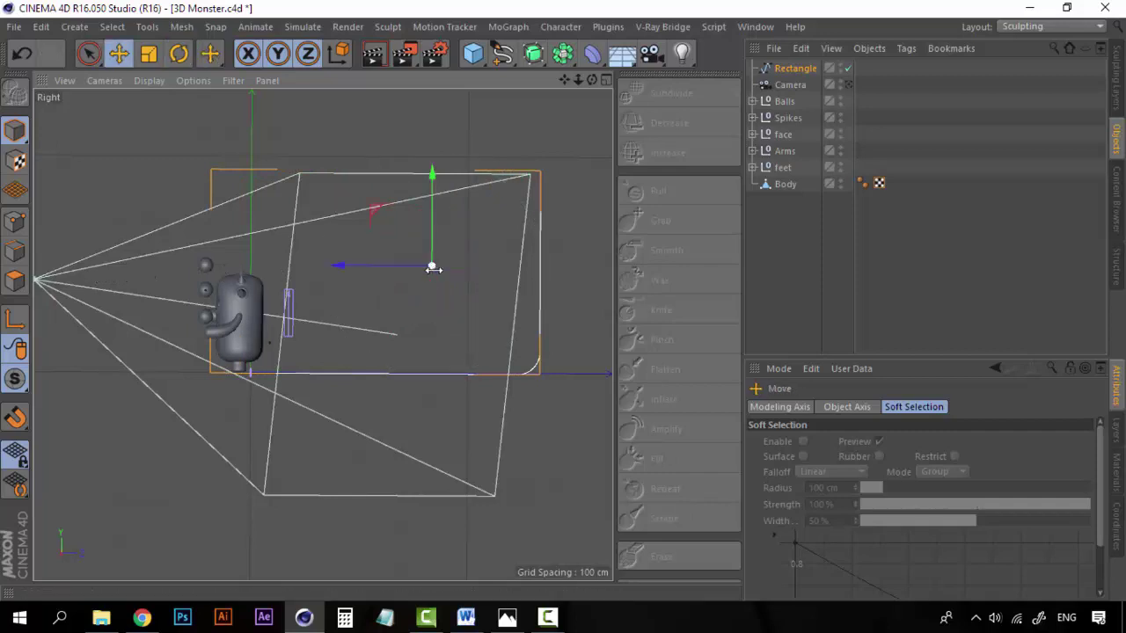
drag(405, 266, 181, 294)
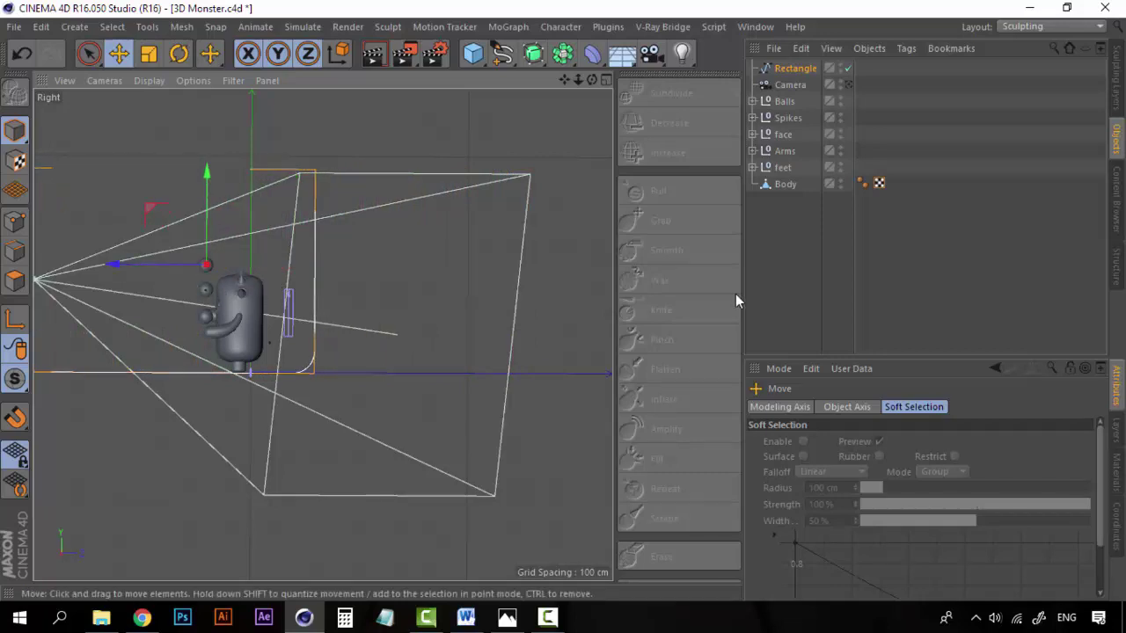
click(790, 277)
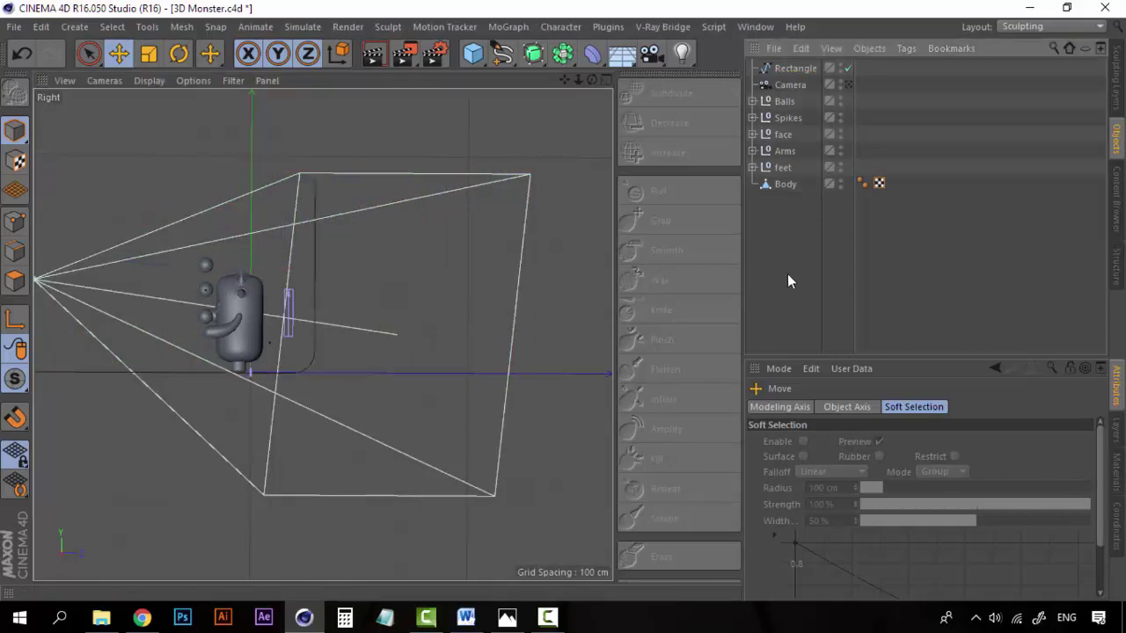
click(310, 255)
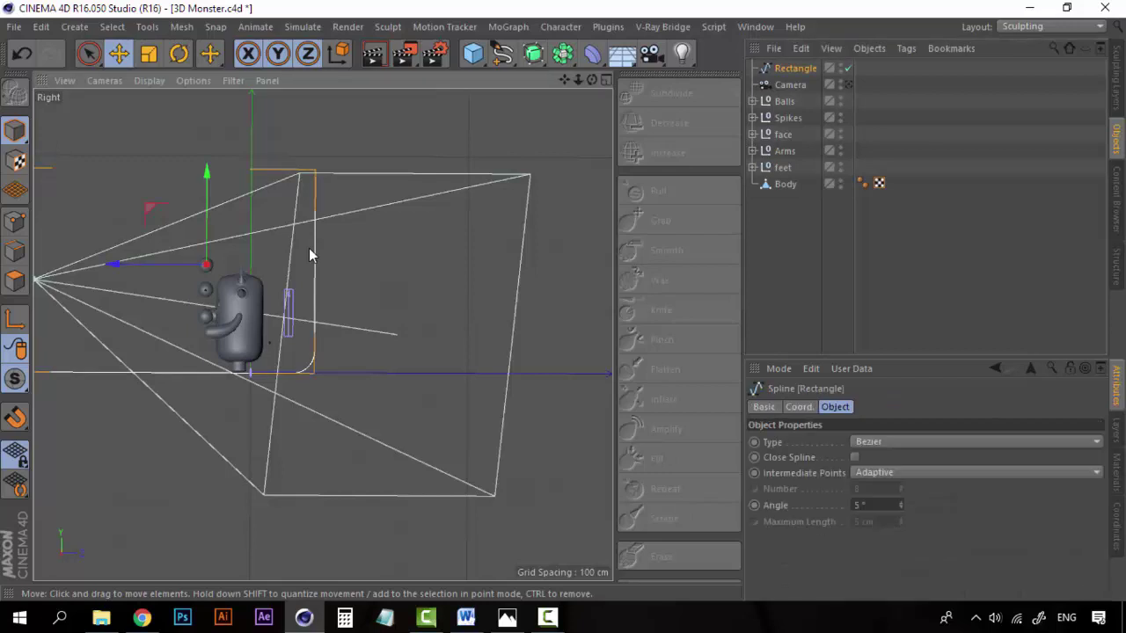
Step: Switch to a single full Perspective view with the Rectangle spline selected
click(607, 78)
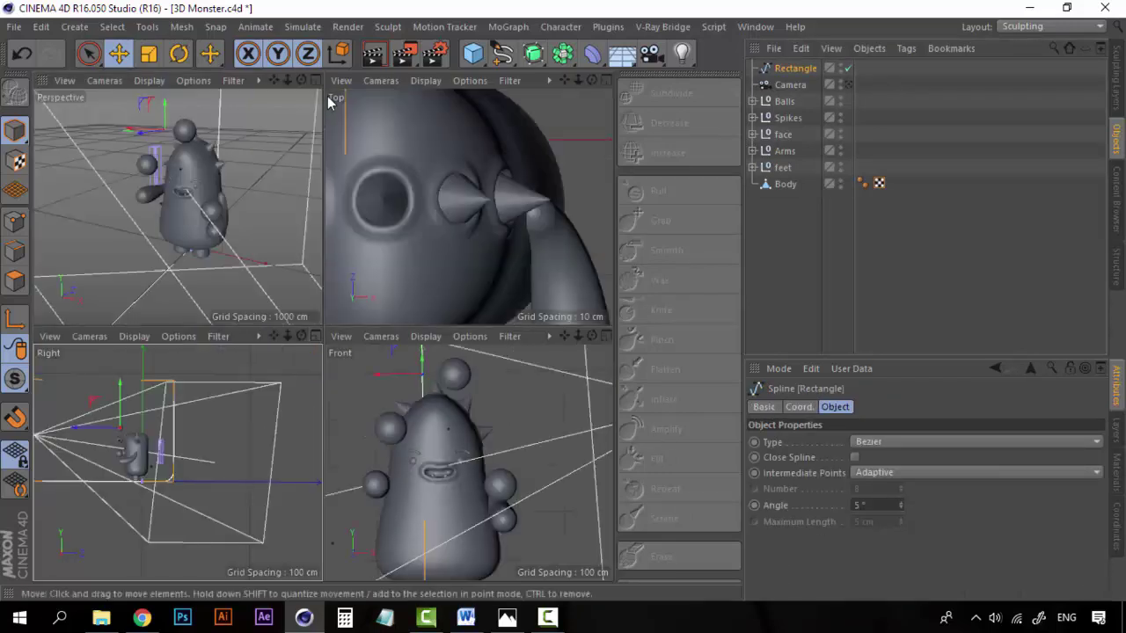
click(315, 81)
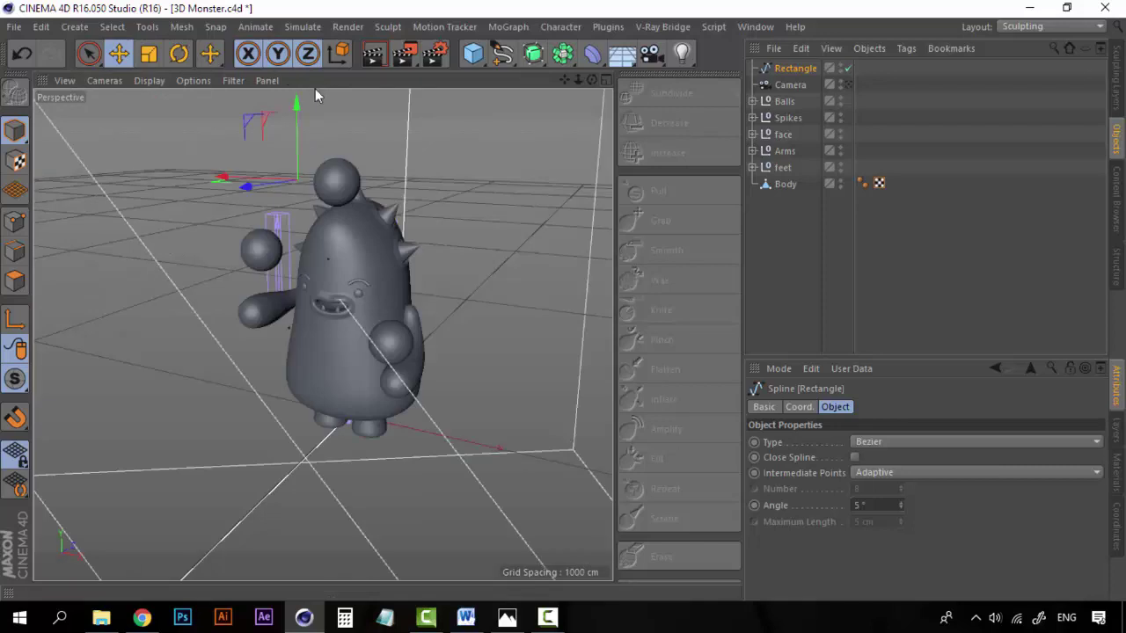
click(790, 86)
click(793, 69)
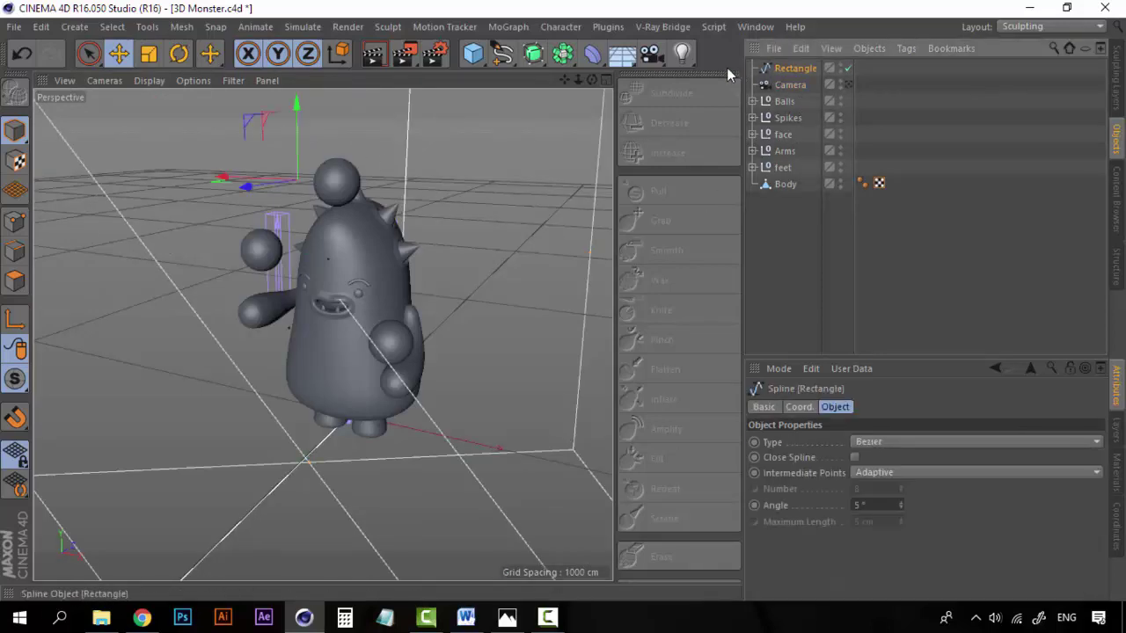
Step: Add an Extrude object, nest the Rectangle inside it, and select the Extrude
click(533, 55)
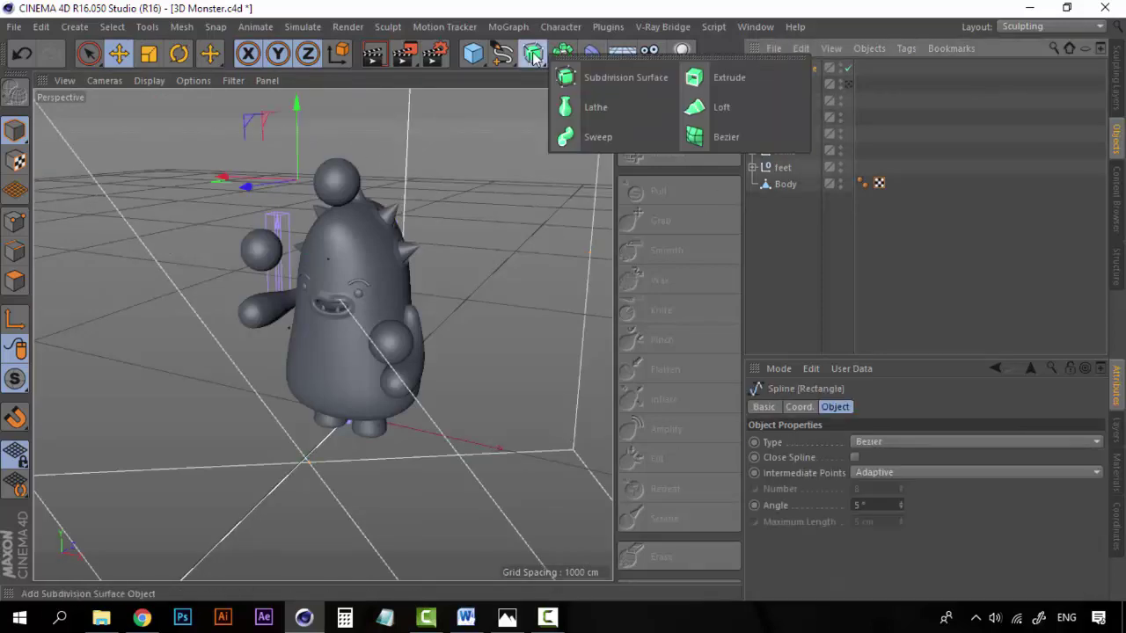
click(716, 77)
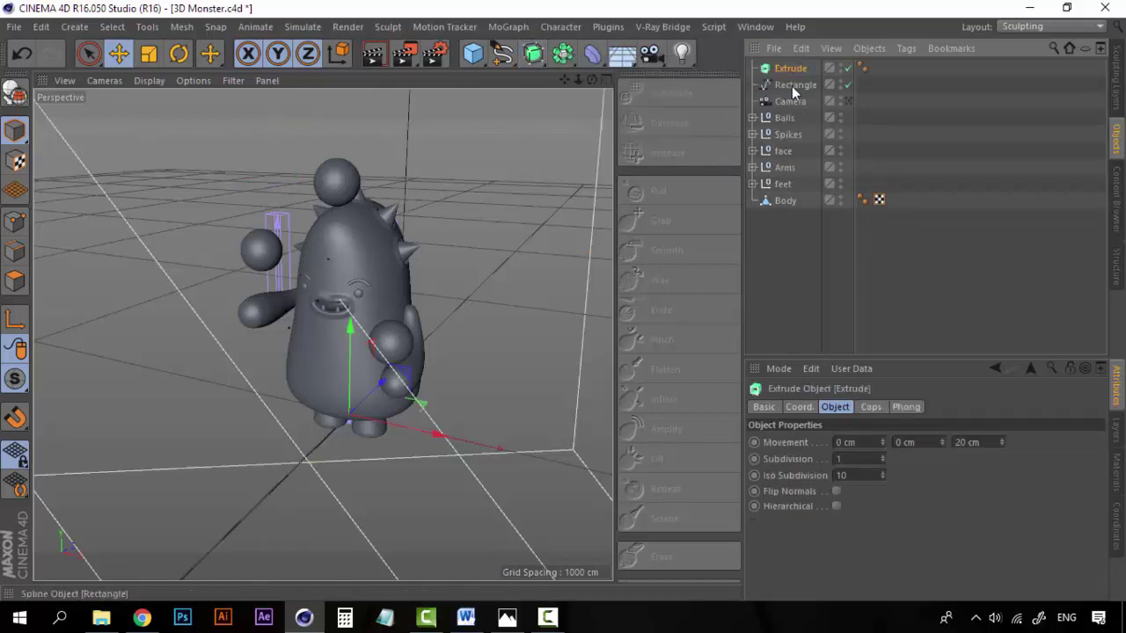
drag(794, 87, 791, 70)
scroll(471, 142, down, 5)
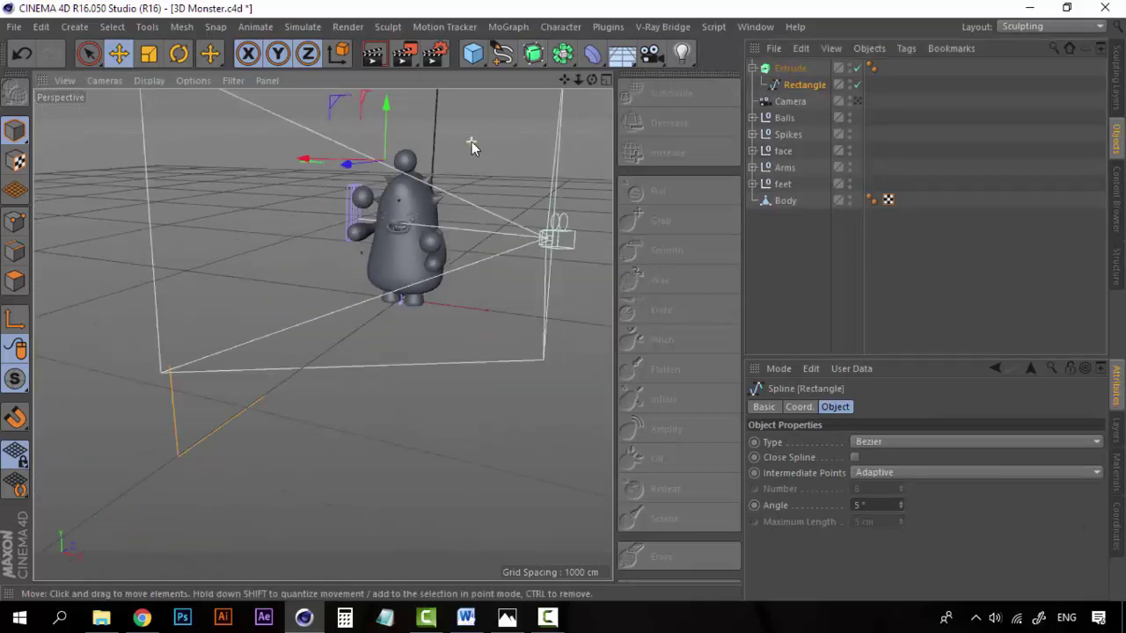
scroll(472, 142, down, 3)
scroll(472, 142, up, 6)
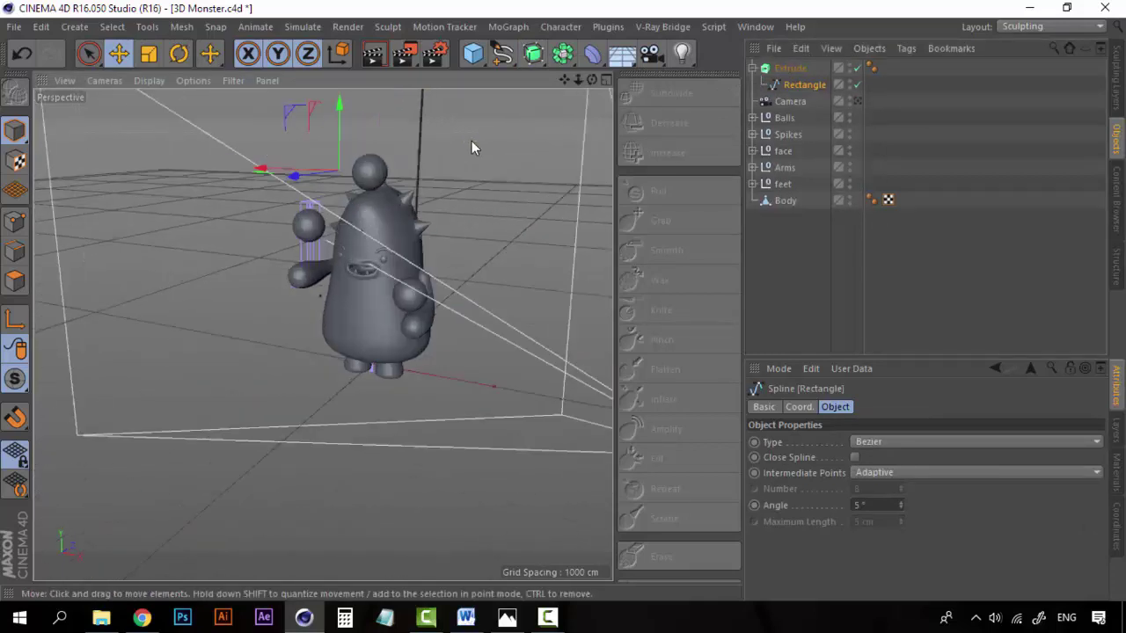
click(789, 69)
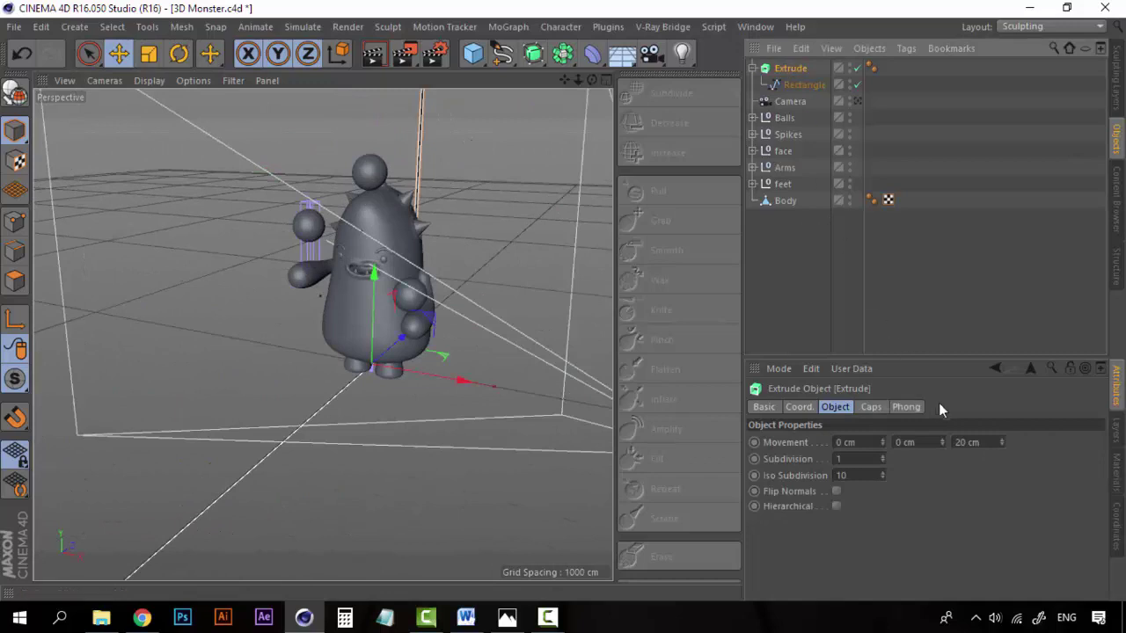
drag(1003, 443, 1104, 442)
key(ctrl+z)
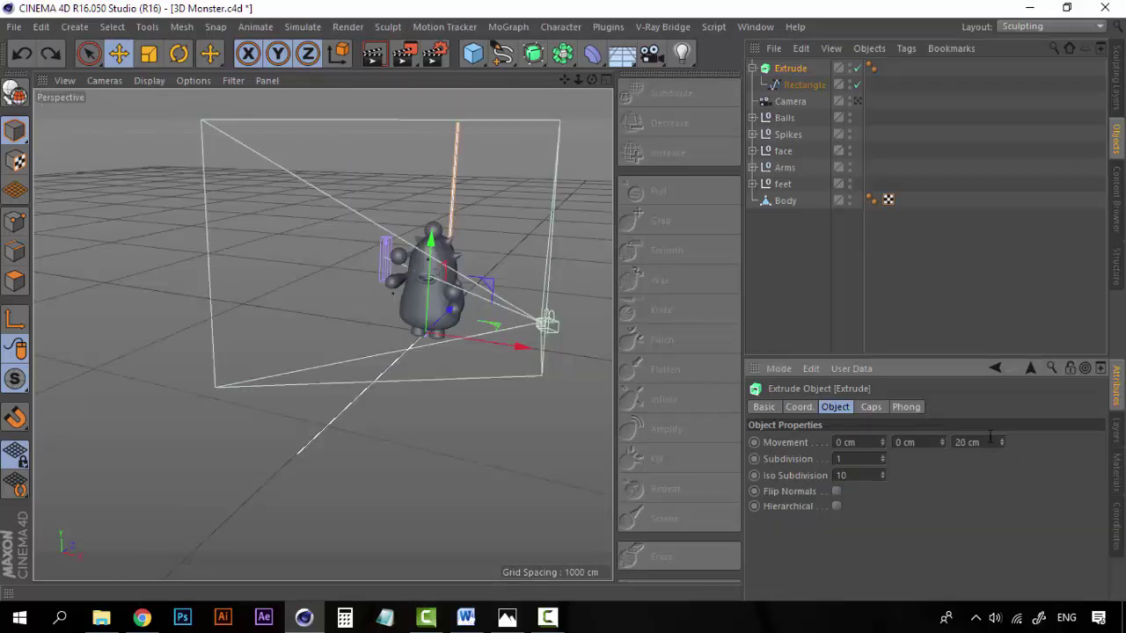
Step: Set the extrusion's Z movement to 0 and extrude 2000 cm along X instead
text(0)
click(869, 443)
drag(884, 441, 954, 440)
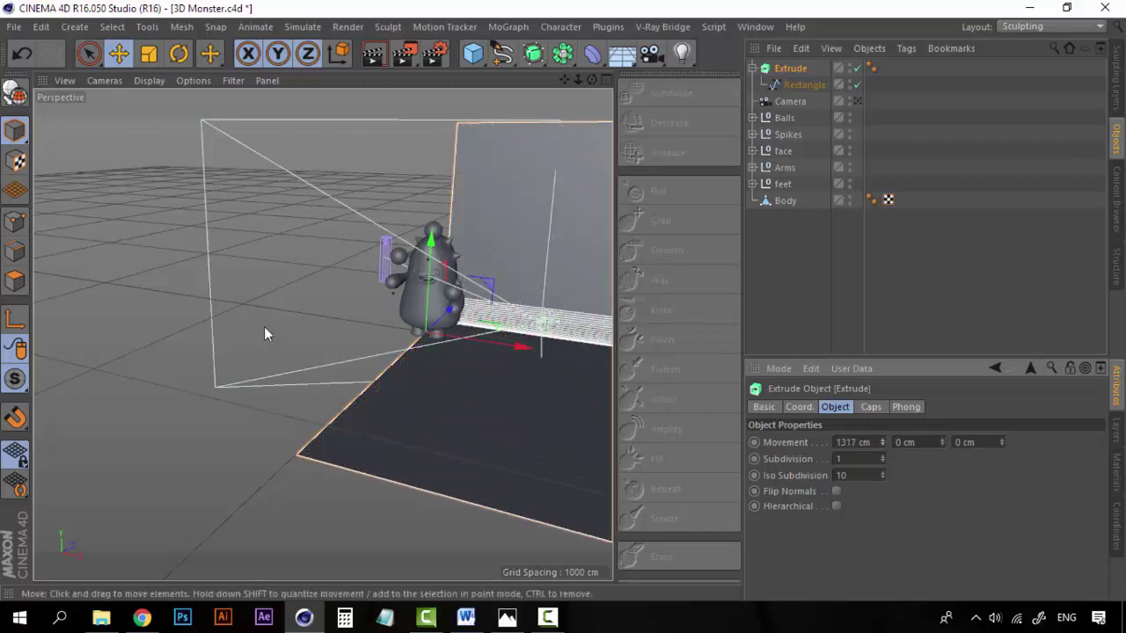
scroll(263, 326, down, 3)
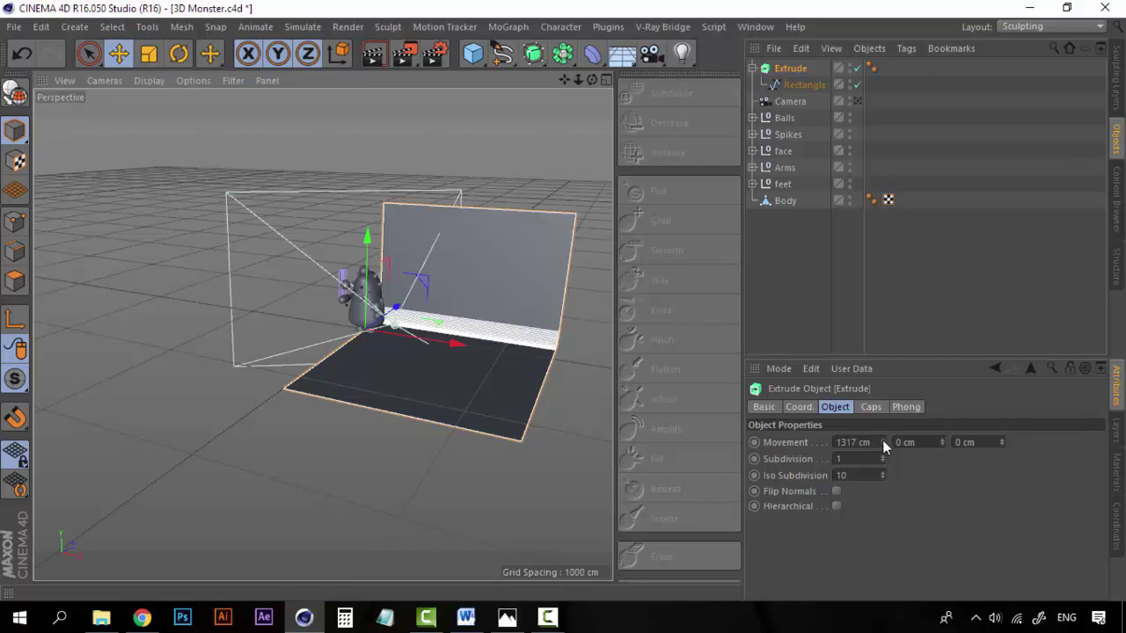
drag(882, 441, 958, 438)
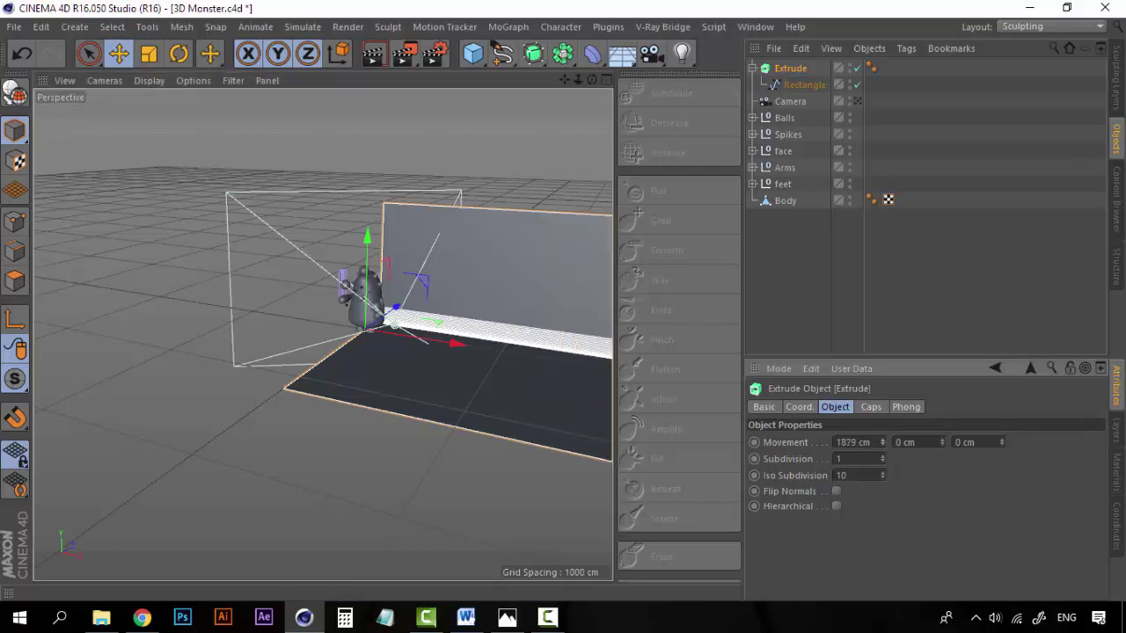
click(853, 442)
text(2000)
key(Return)
Step: Orbit to face the monster and backdrop and render a quick viewport preview
middle_drag(528, 347, 505, 376)
scroll(378, 376, up, 1)
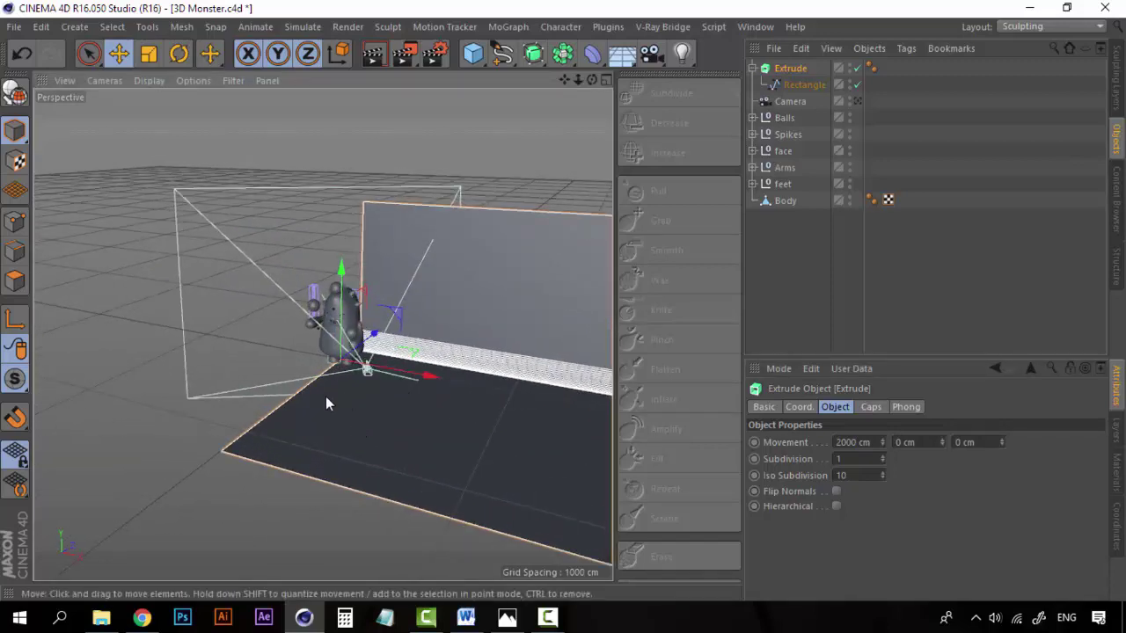
alt+drag(325, 395, 284, 370)
scroll(397, 334, up, 5)
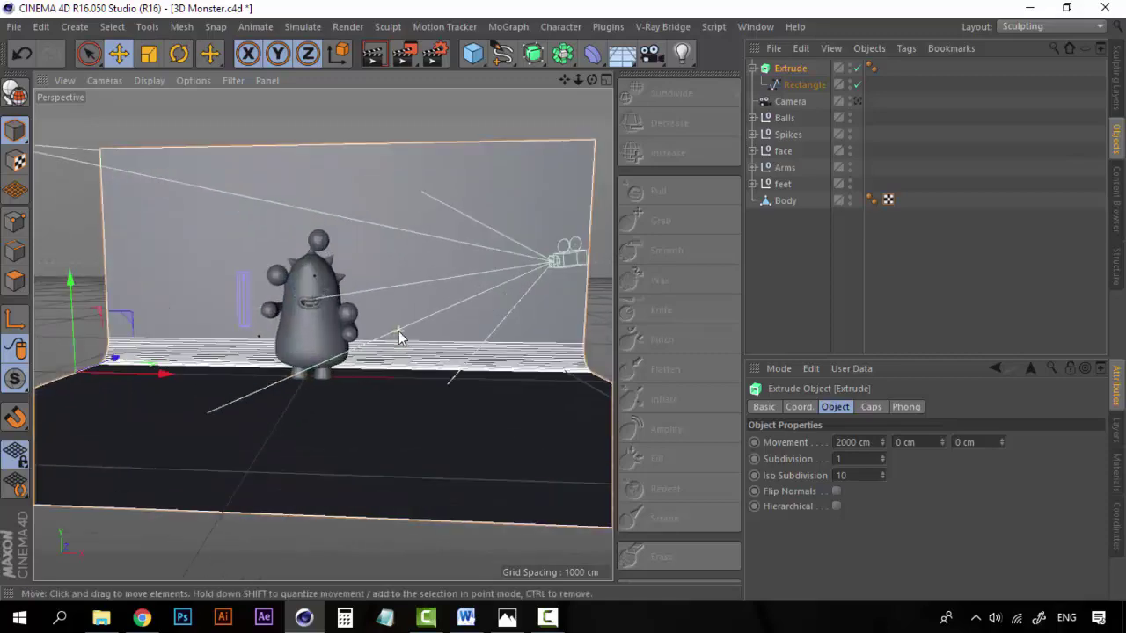
alt+drag(358, 335, 284, 376)
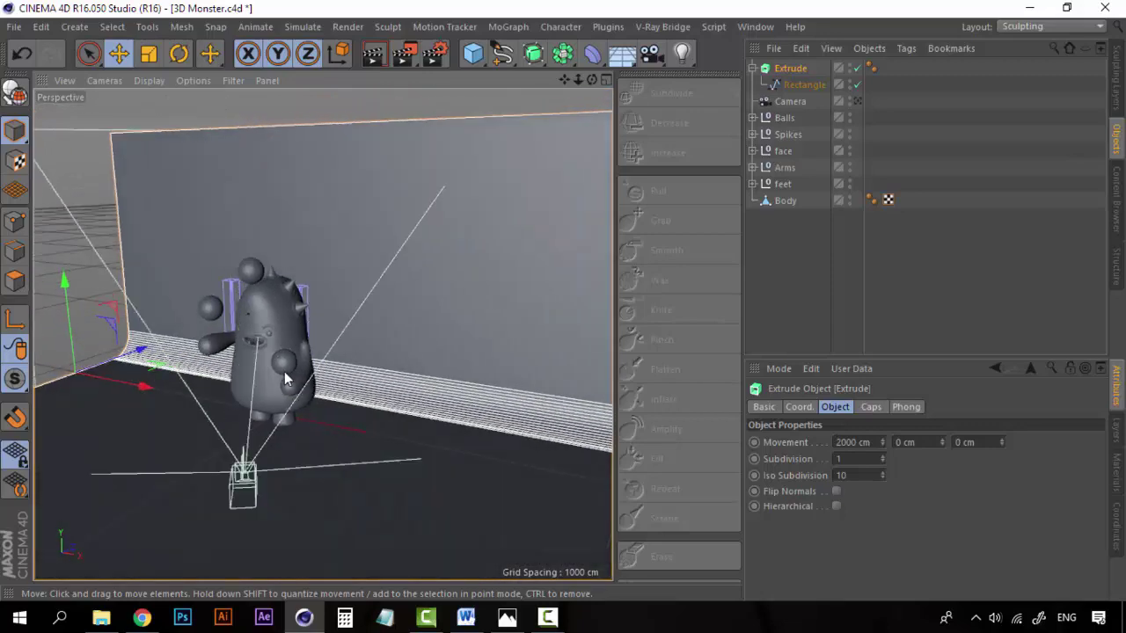
key(ctrl+r)
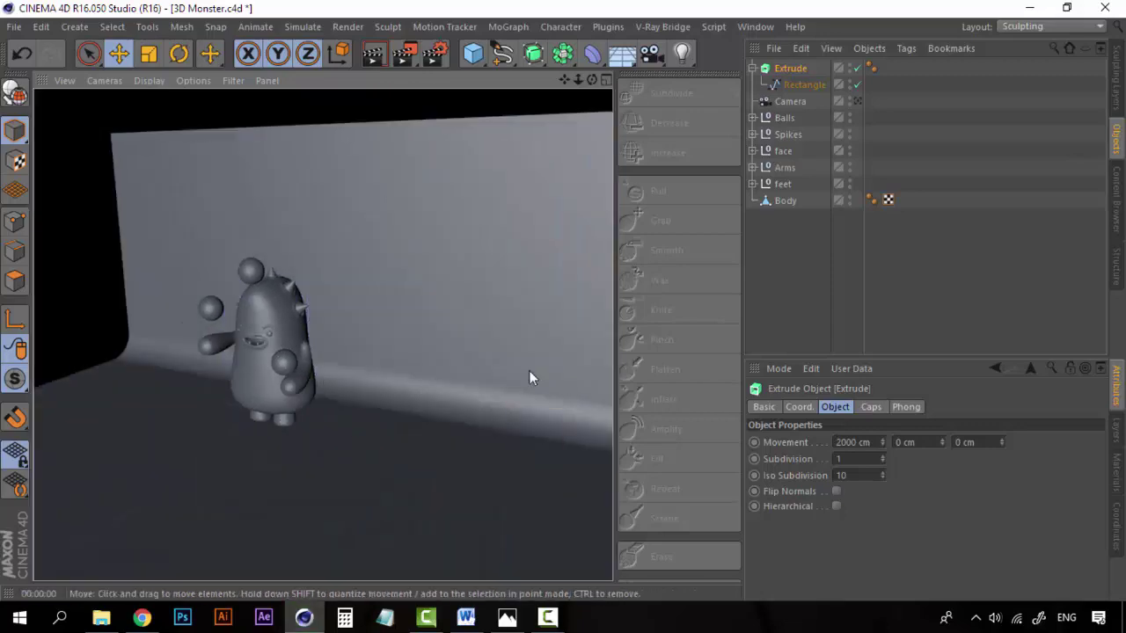
click(806, 261)
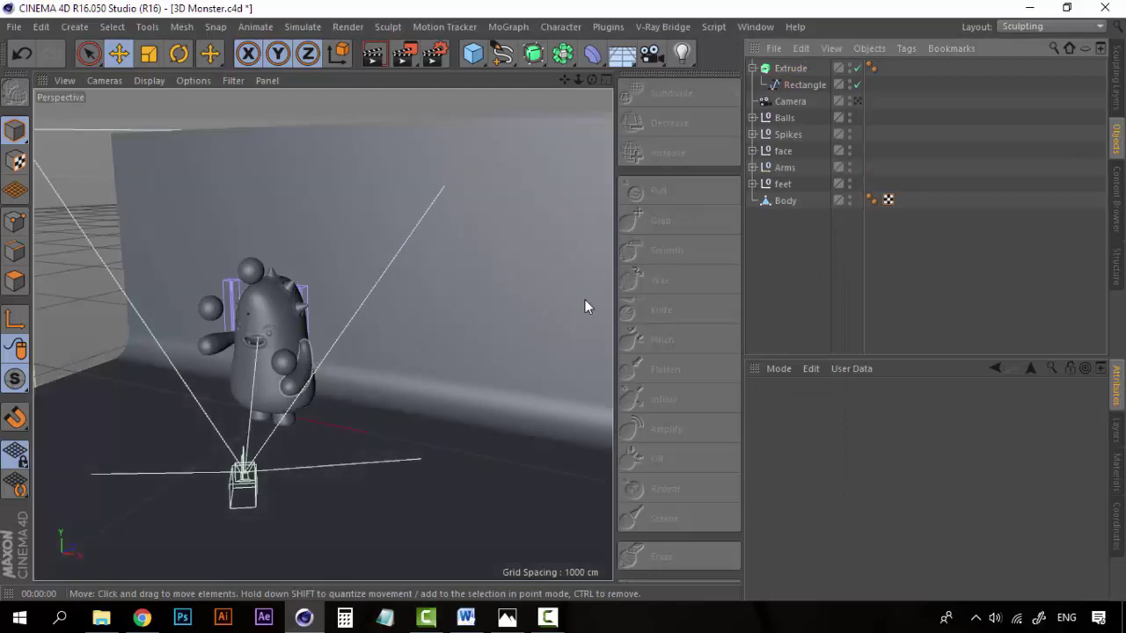
Step: Look through the scene camera and move the backdrop along its X axis
click(858, 100)
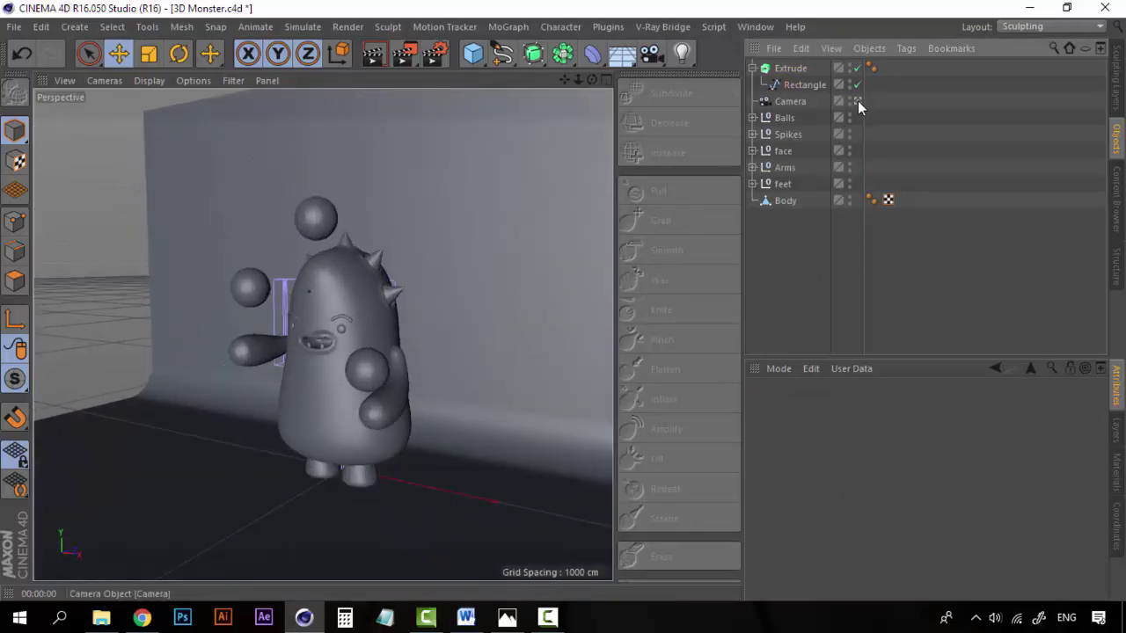
click(315, 216)
click(178, 266)
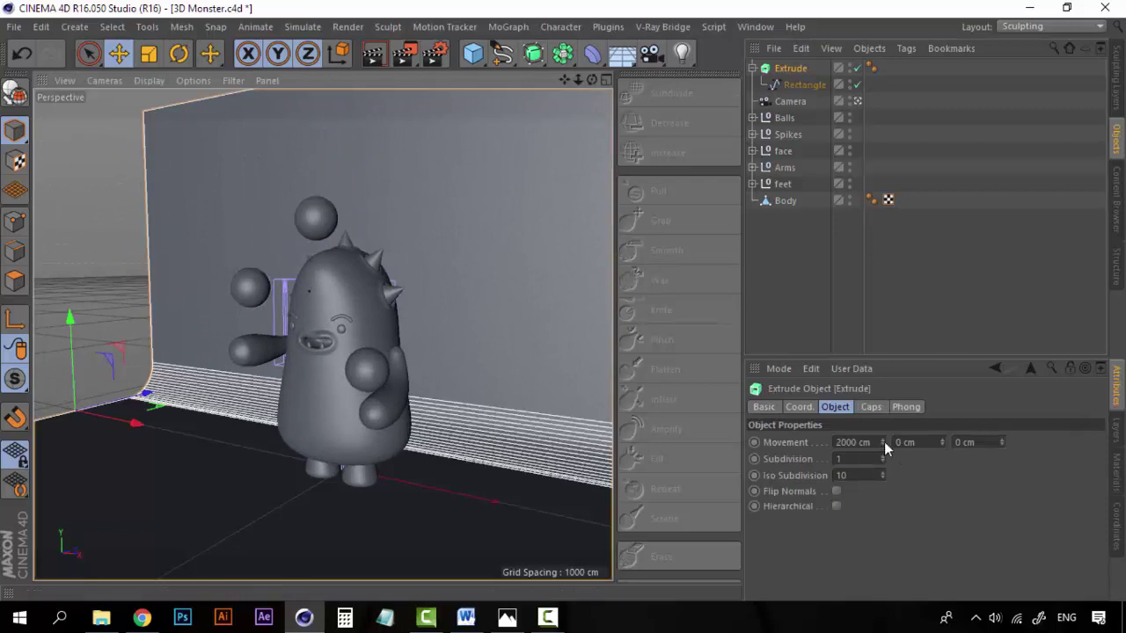
key(e)
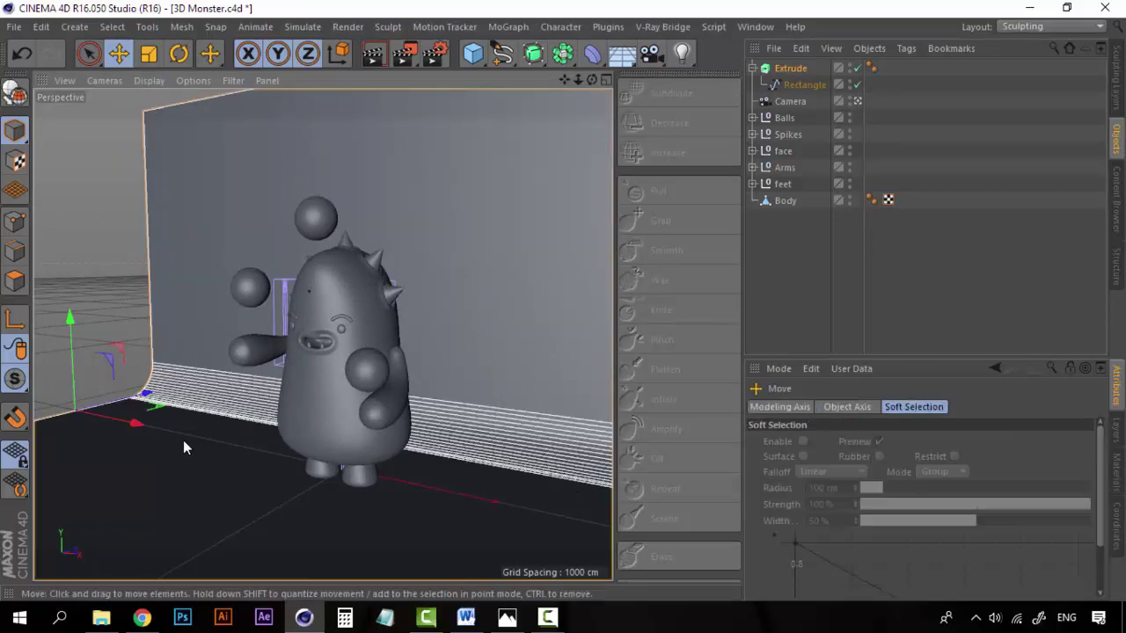
drag(131, 427, 67, 413)
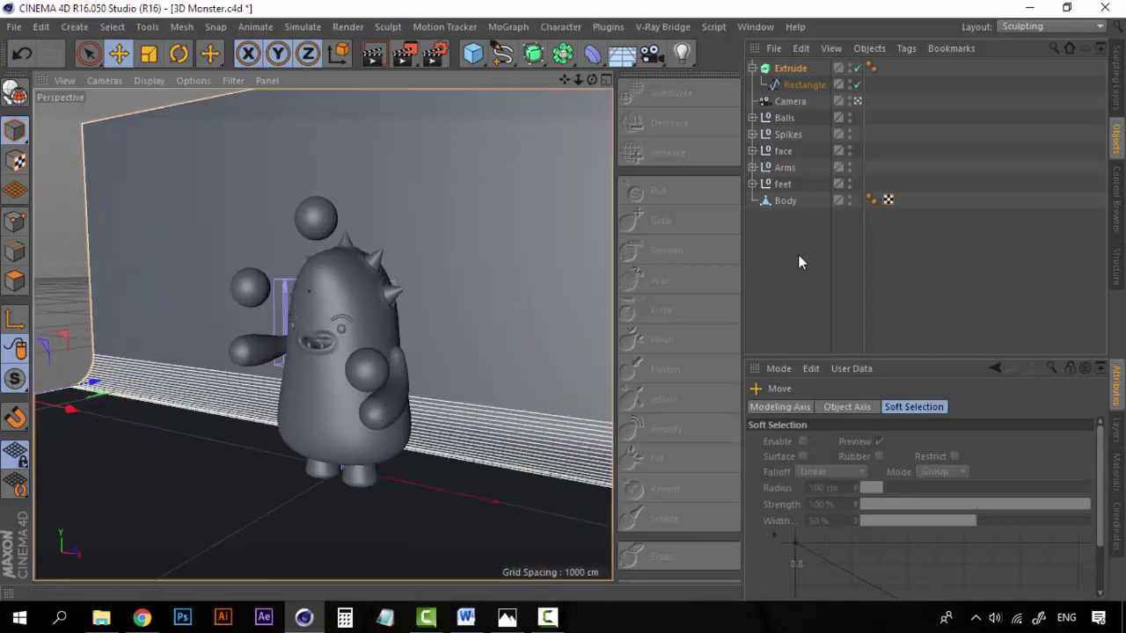
Step: Set the Extrude's X movement to 3000 cm
click(791, 68)
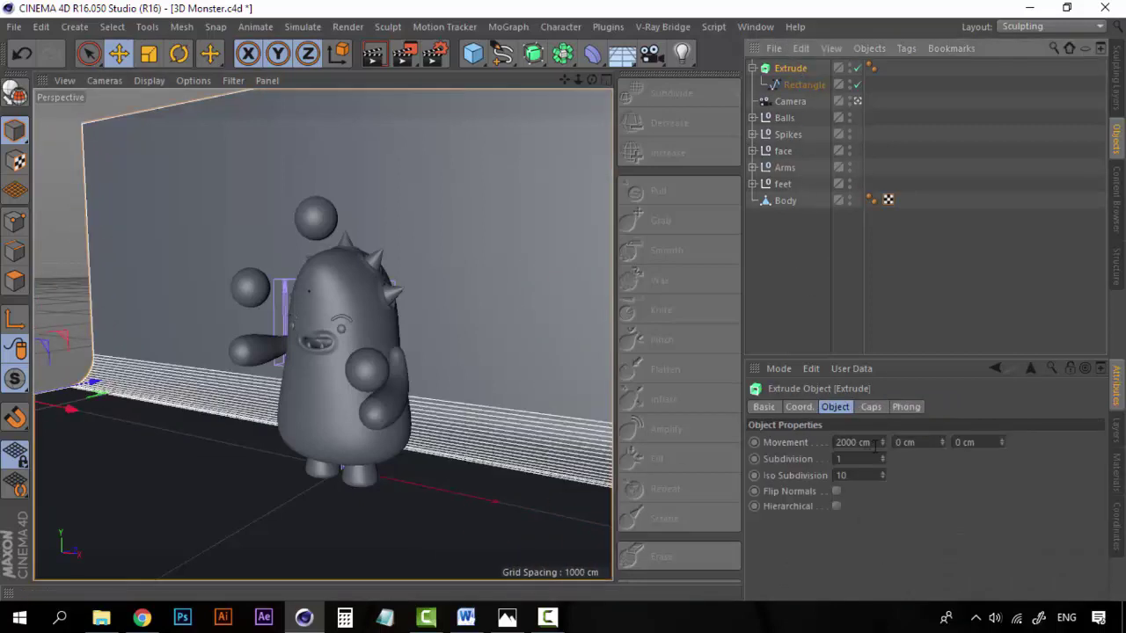
double_click(876, 443)
text(3000)
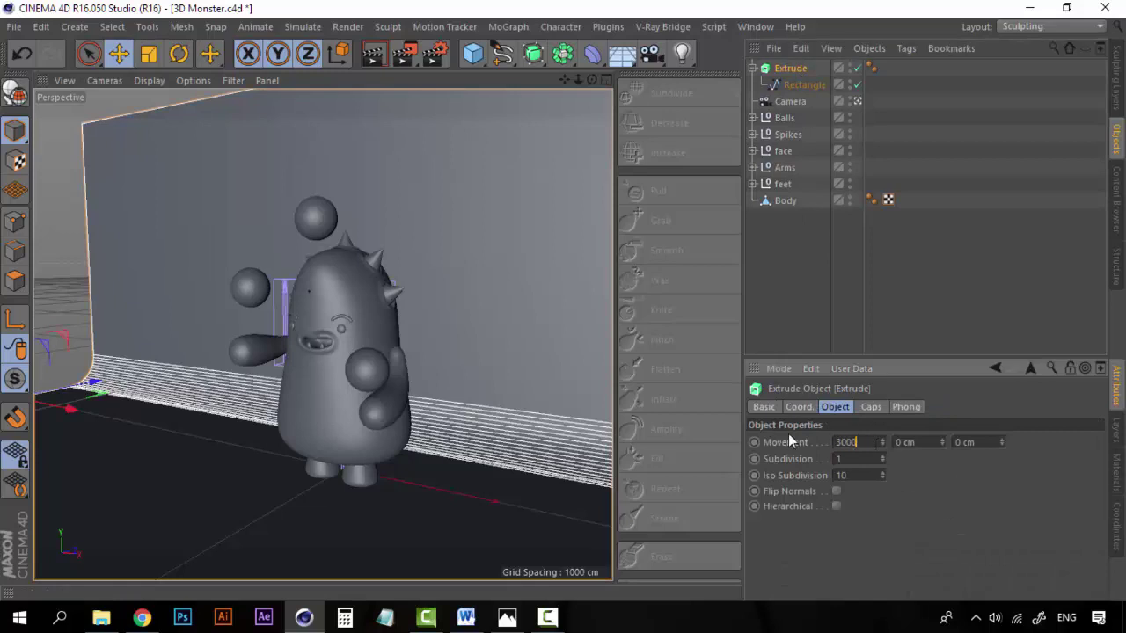
key(Return)
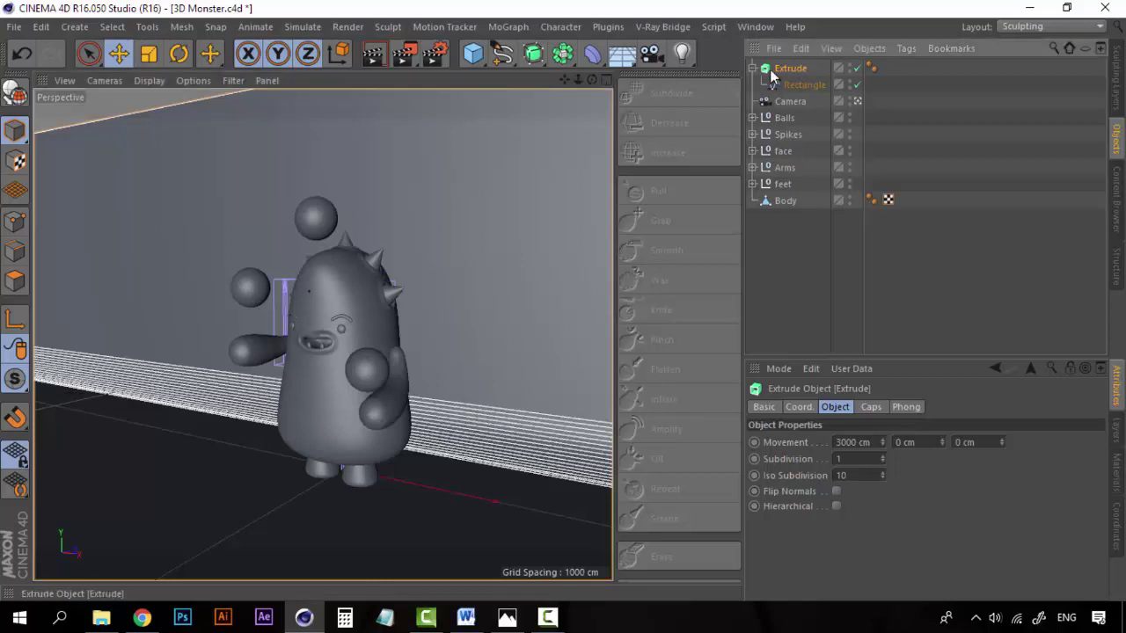
Step: Nudge the Rectangle spline about 50 cm along X in the Right view, then restore full Perspective
click(606, 80)
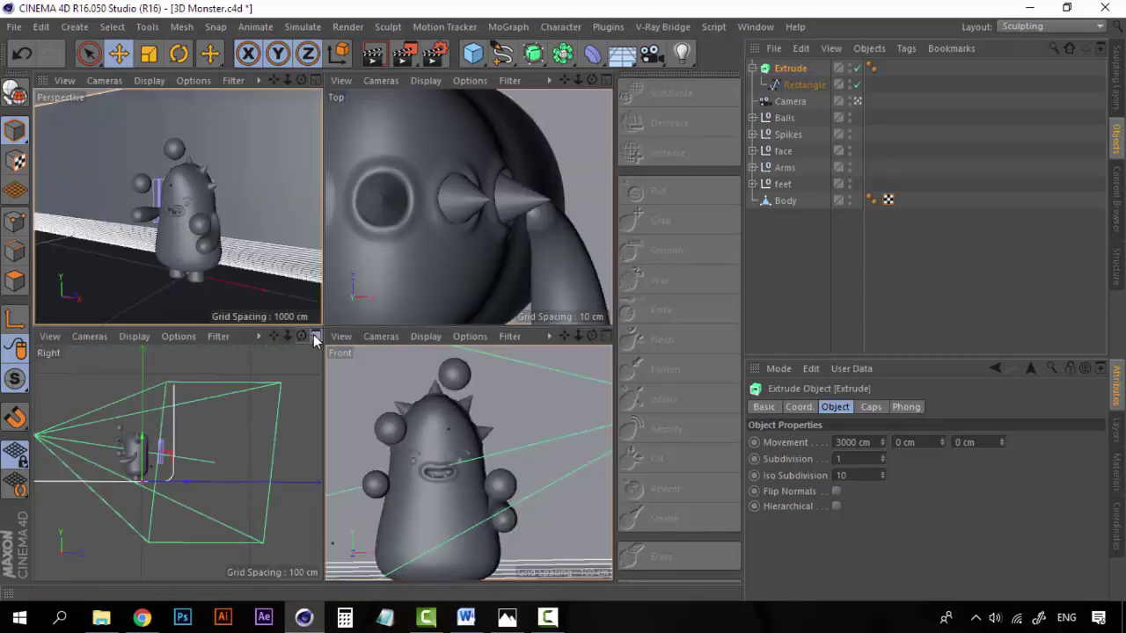
click(315, 336)
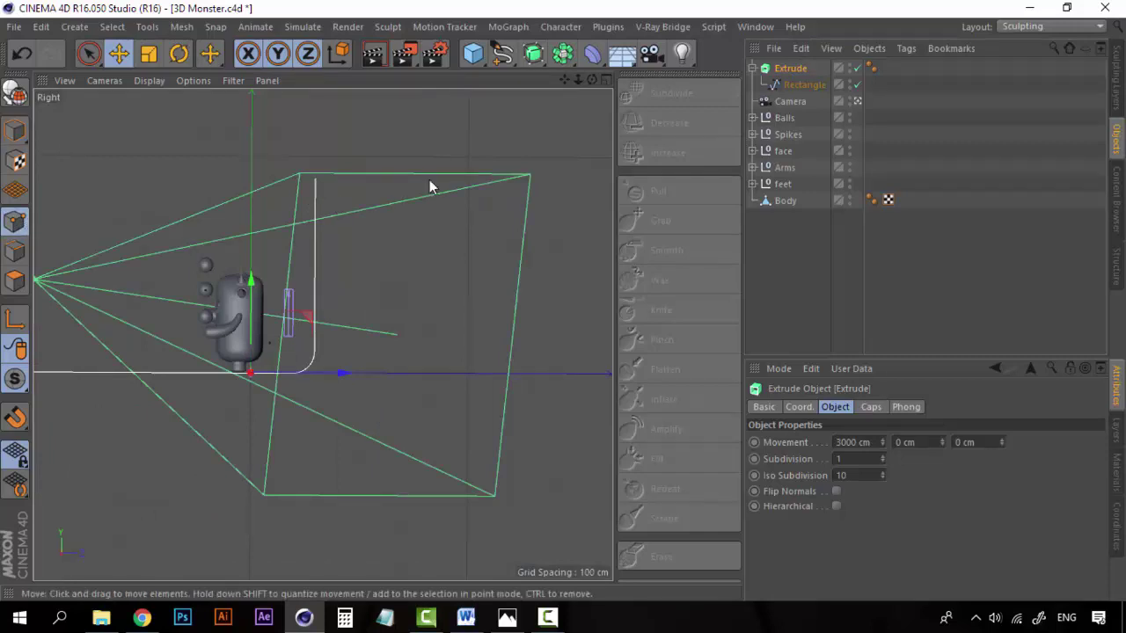
click(804, 84)
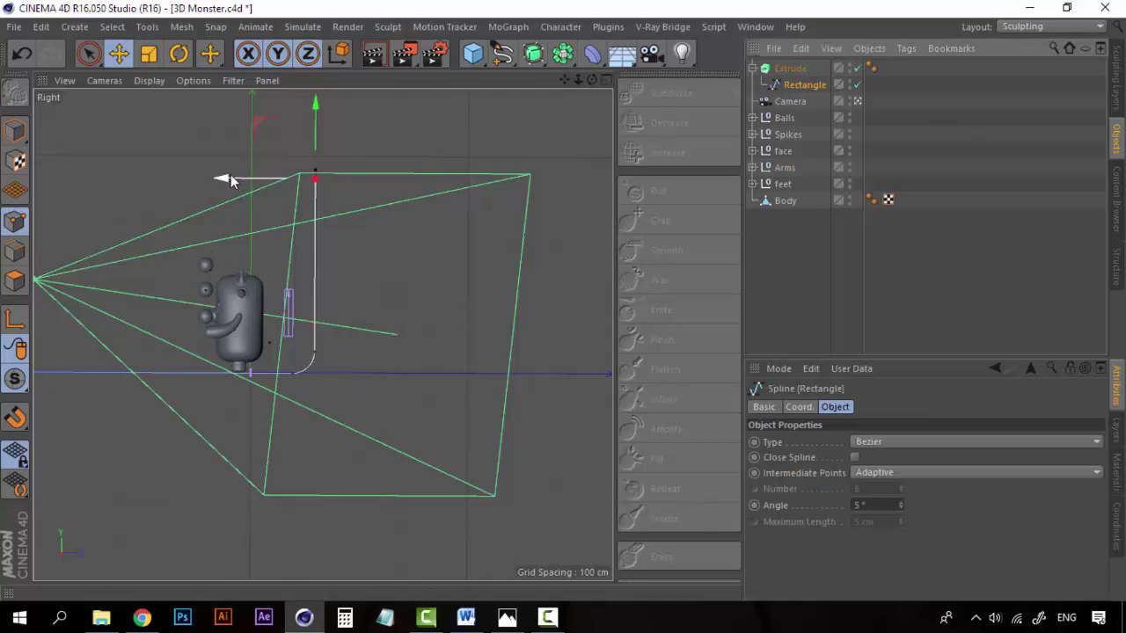
drag(226, 180, 252, 183)
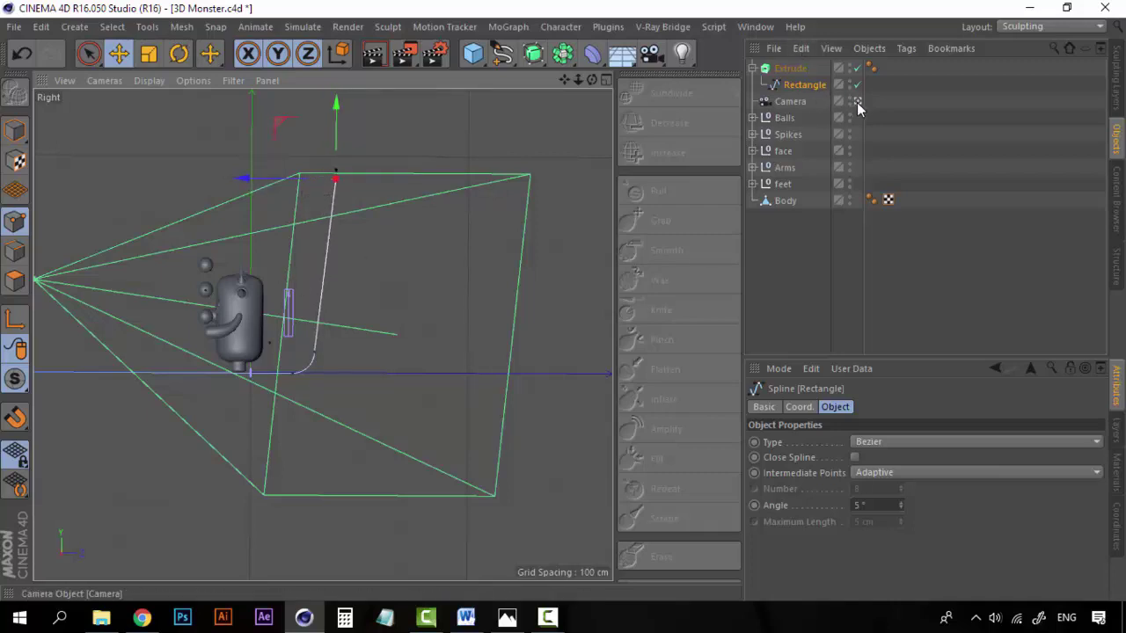
click(607, 80)
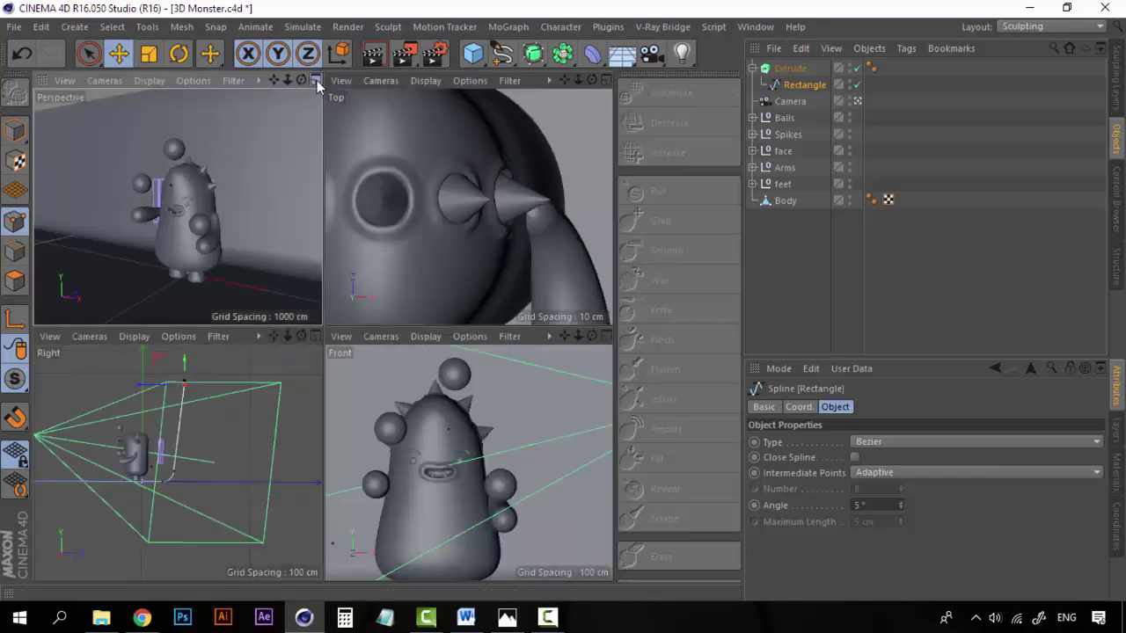
click(316, 80)
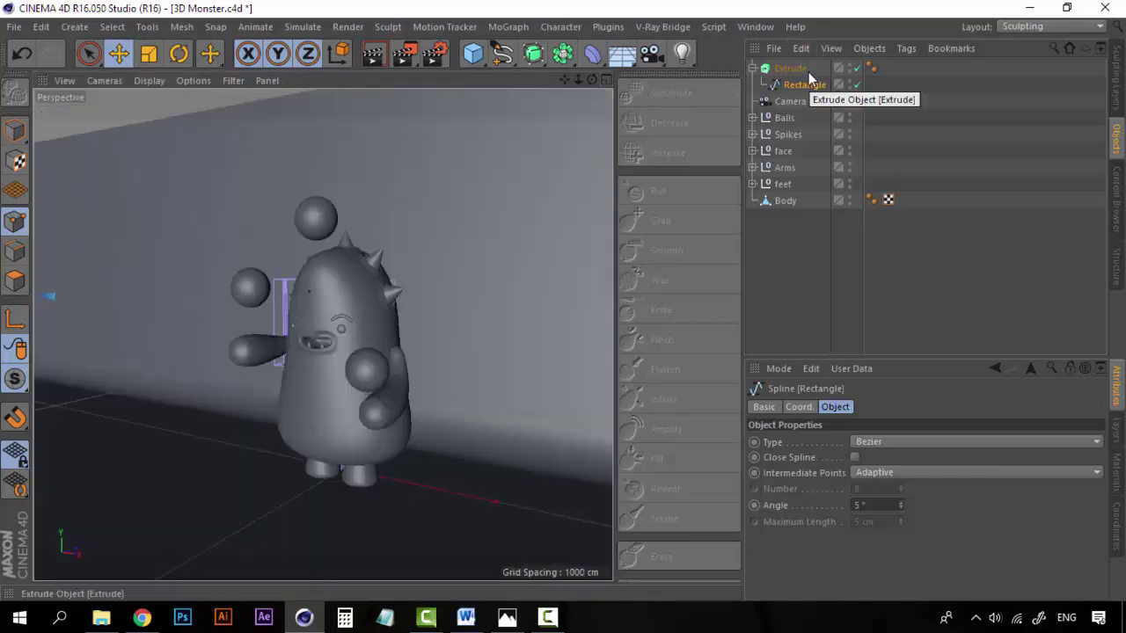
Step: Rename the Extrude backdrop to 'Background' and move it to the bottom of the object list
click(796, 263)
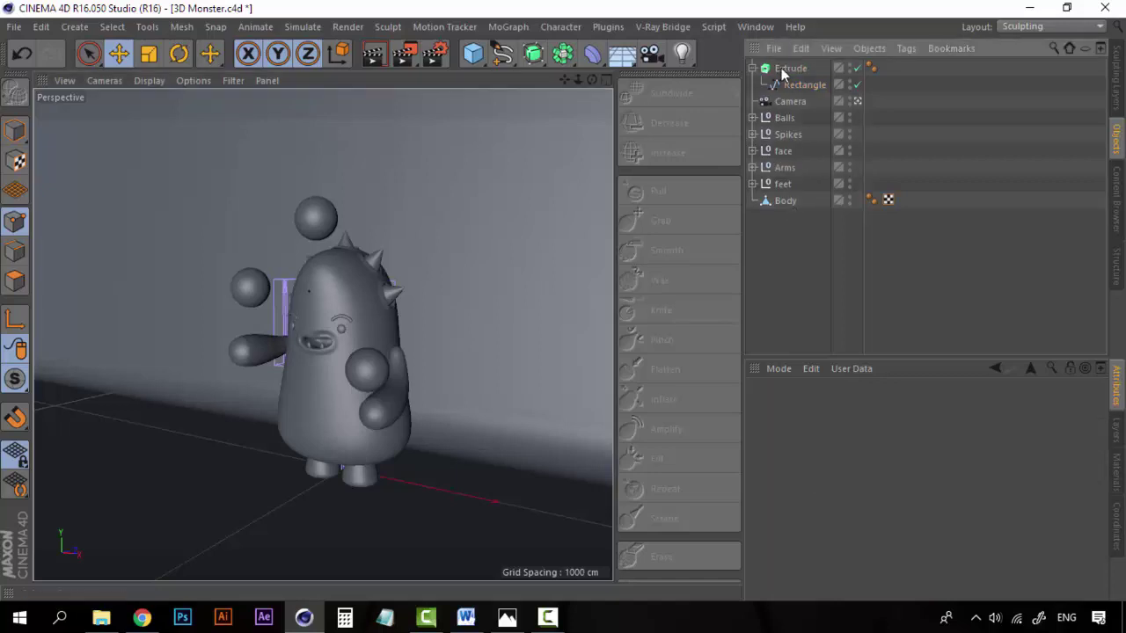
click(789, 68)
click(753, 68)
double_click(787, 70)
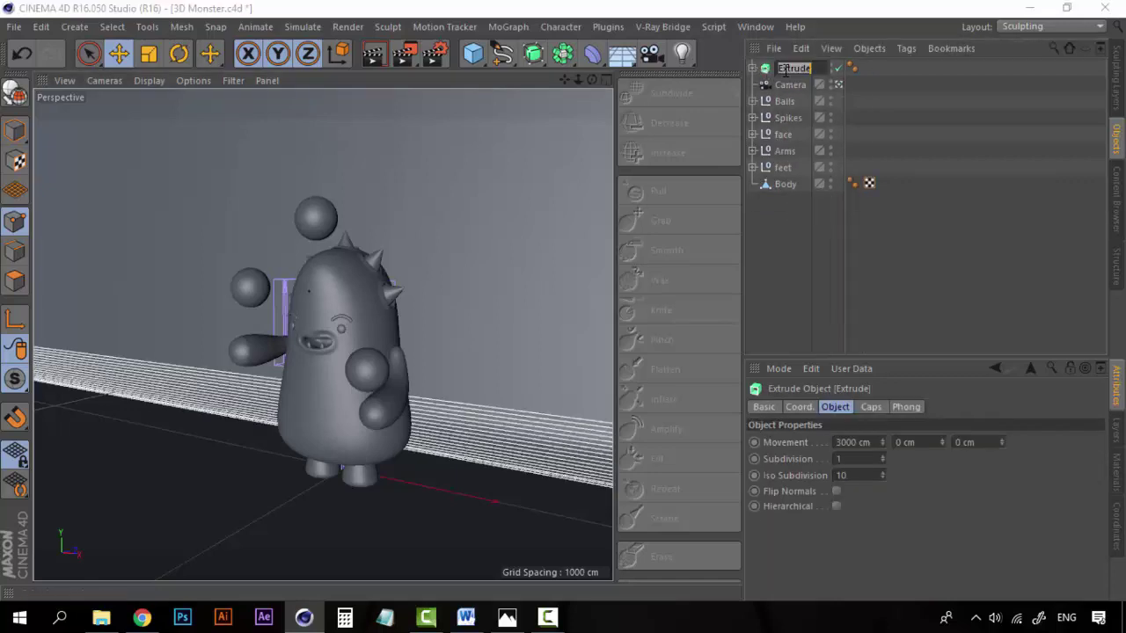
text(Bi)
text(ckgroun)
text(d)
key(Return)
drag(791, 69, 792, 213)
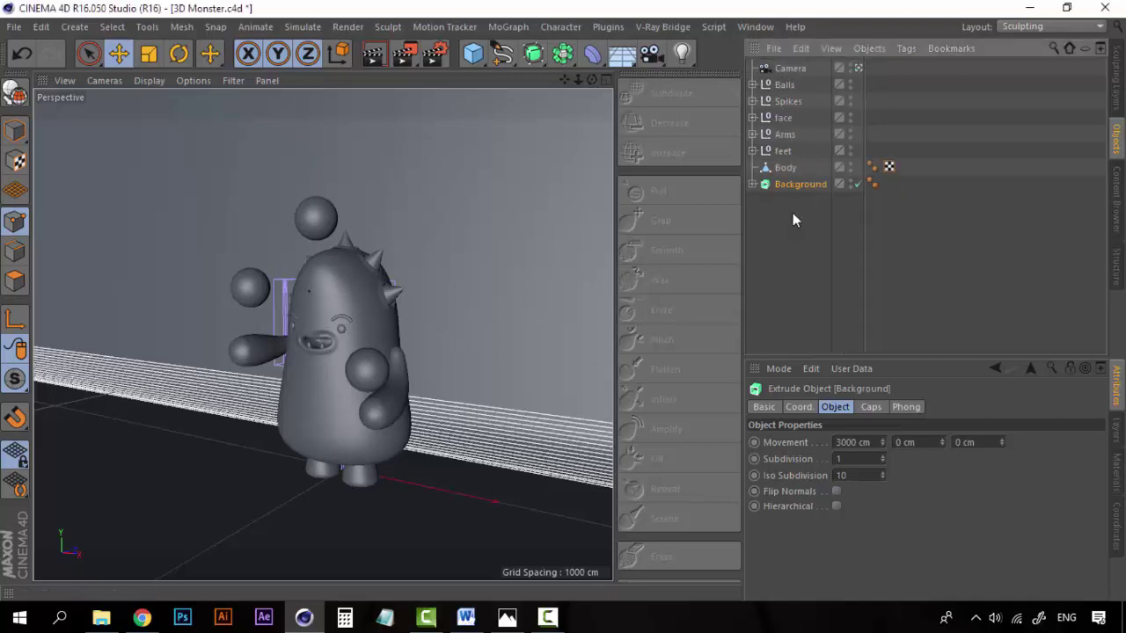
Step: Switch to the Standard layout and move the Camera closer, to about X 453.8, Y 389.2, Z −752.1 cm
click(1024, 25)
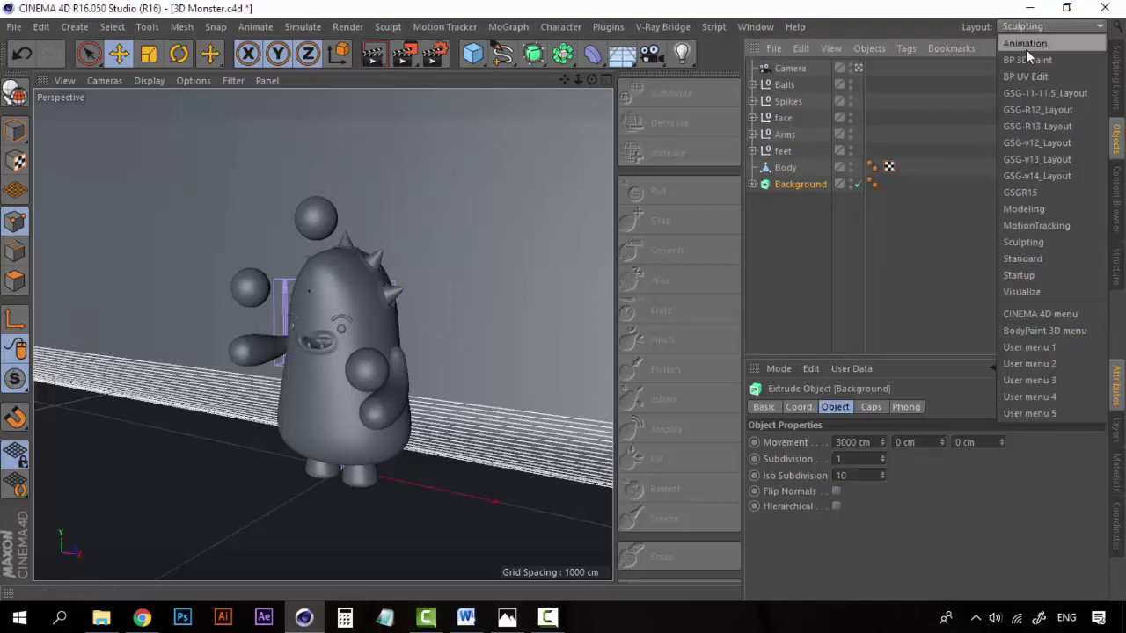
click(1041, 261)
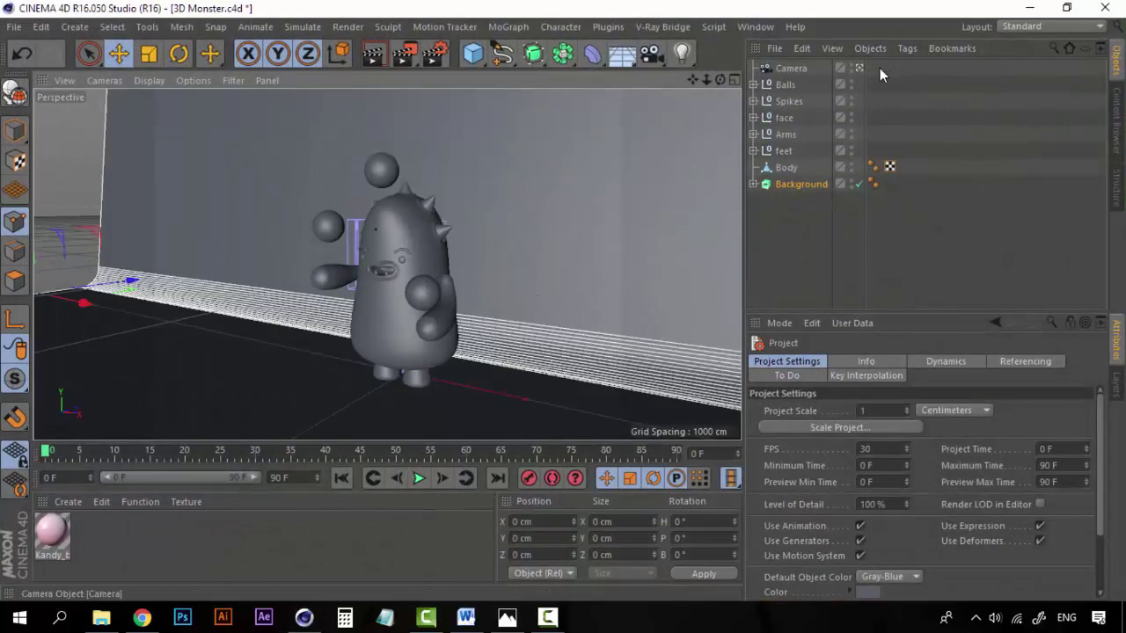
click(791, 71)
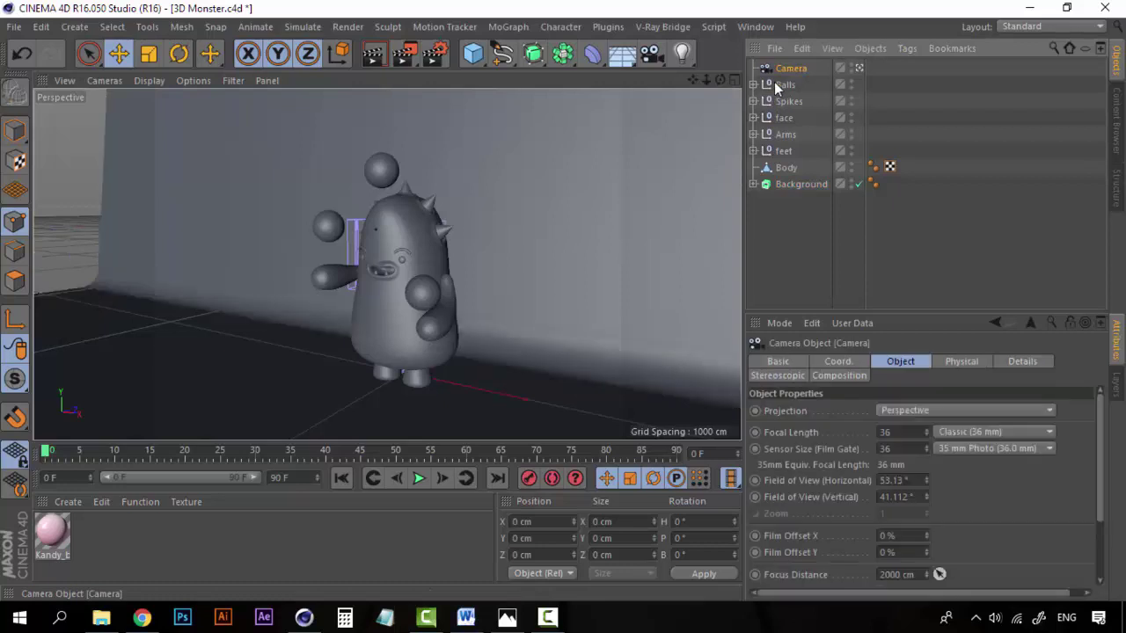
scroll(402, 275, up, 5)
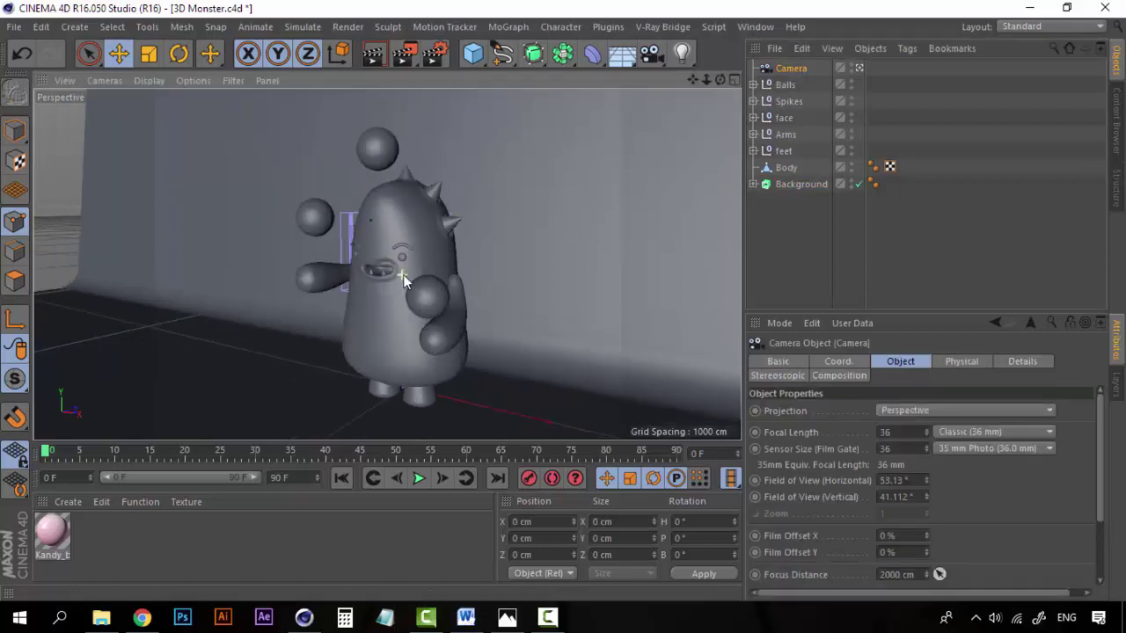
alt+drag(426, 266, 412, 268)
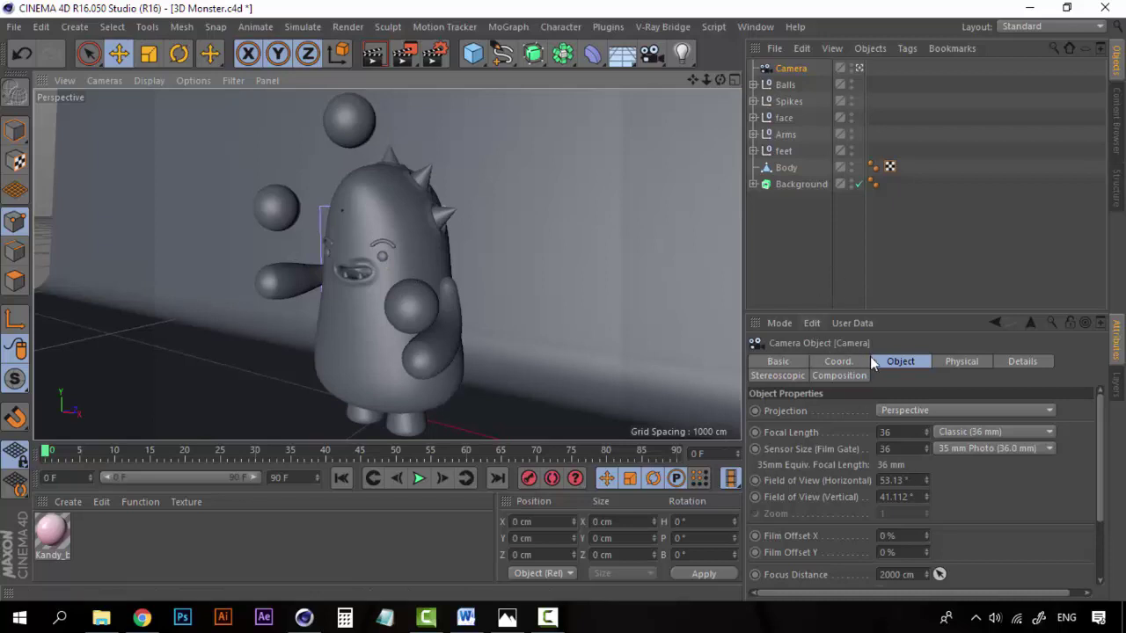
click(844, 361)
drag(837, 446, 838, 446)
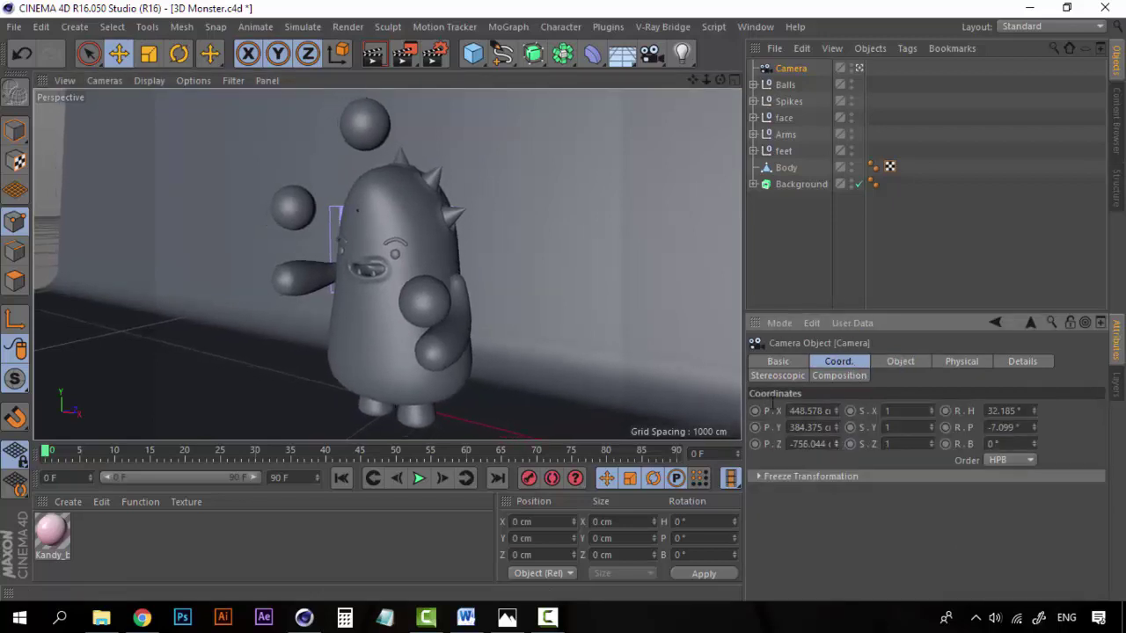
alt+middle_drag(535, 274, 532, 278)
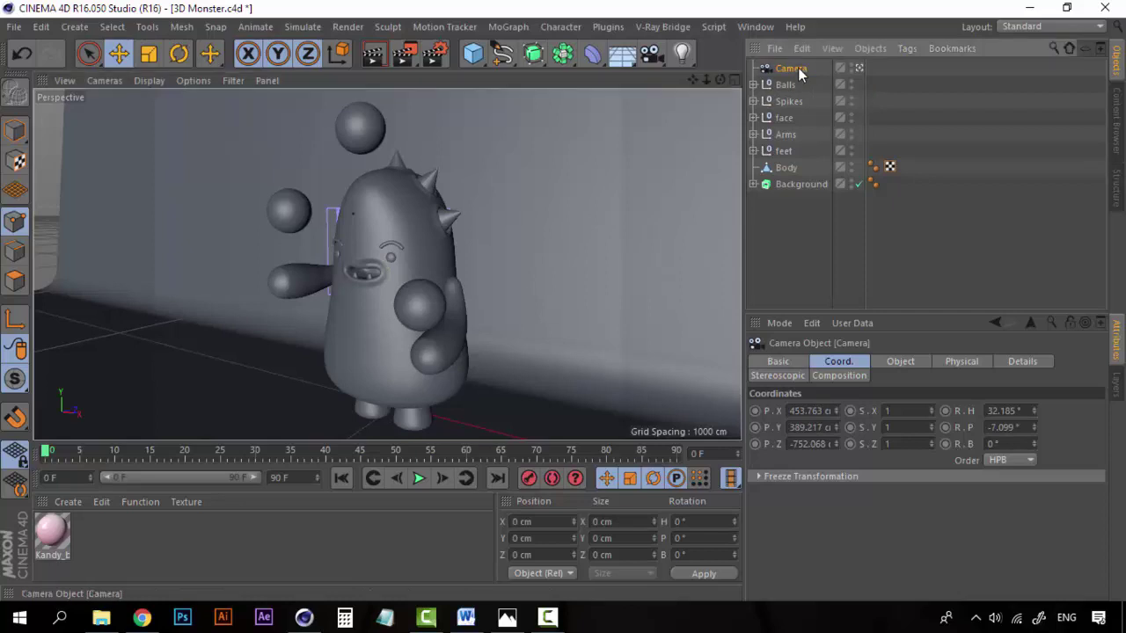
click(858, 66)
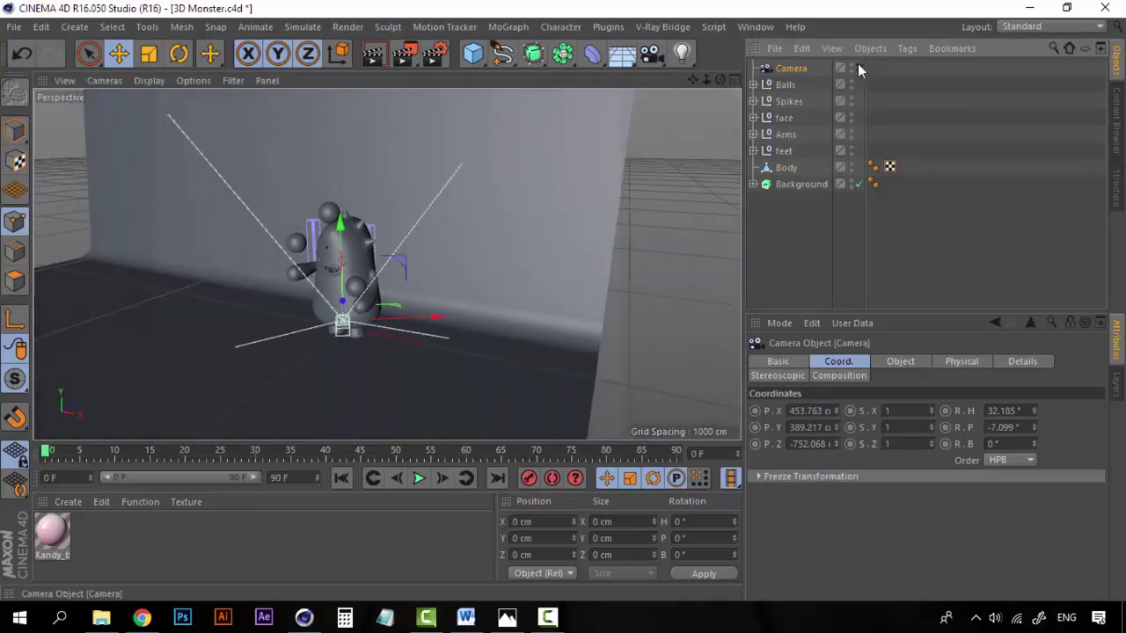
click(510, 138)
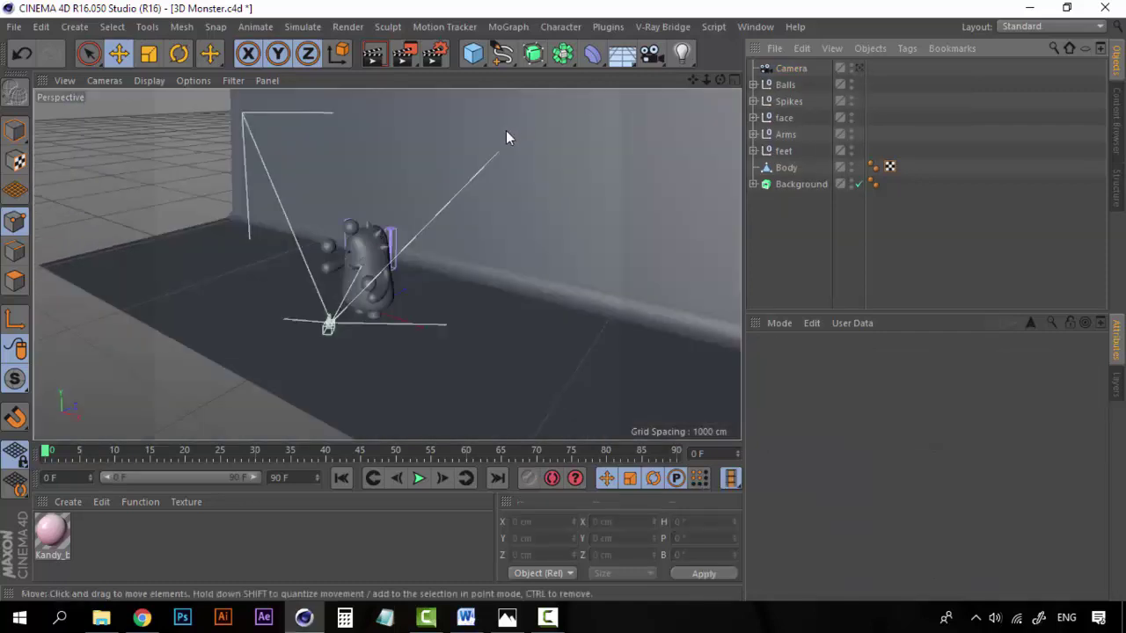
scroll(334, 312, up, 3)
alt+drag(352, 309, 415, 312)
scroll(378, 293, up, 3)
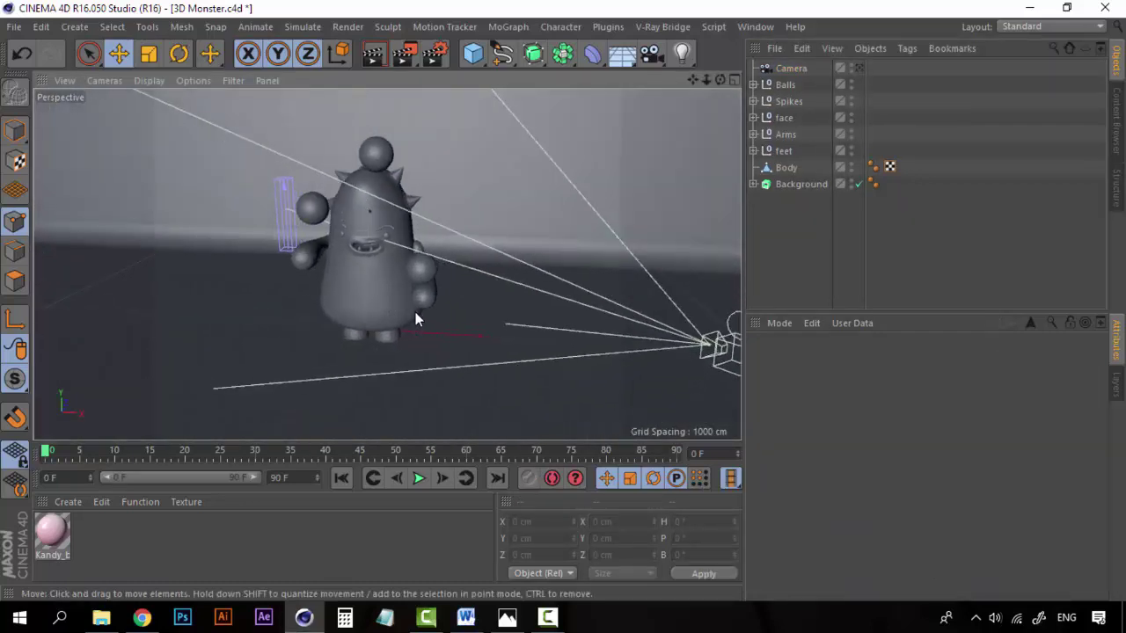
scroll(382, 269, up, 3)
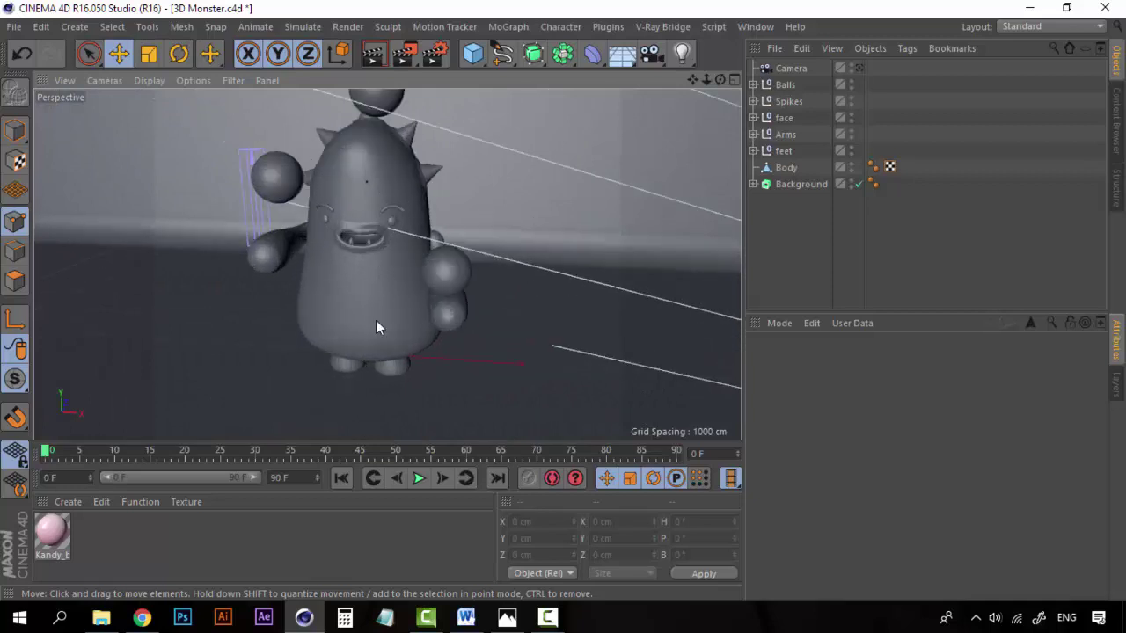
alt+drag(359, 269, 408, 200)
alt+drag(378, 373, 323, 280)
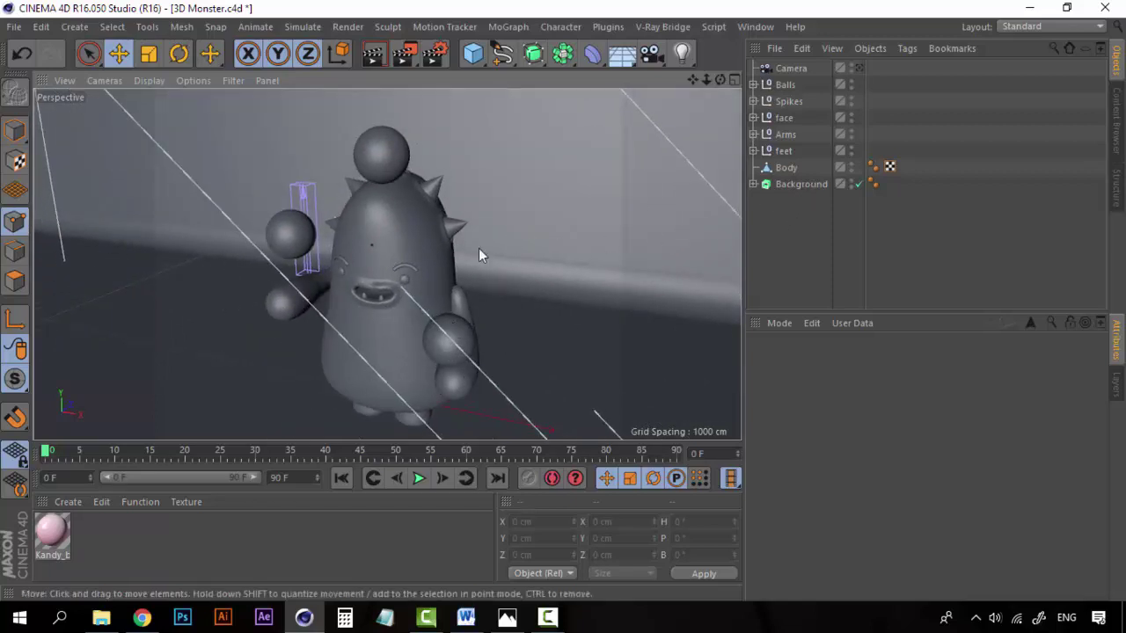
alt+drag(478, 255, 441, 286)
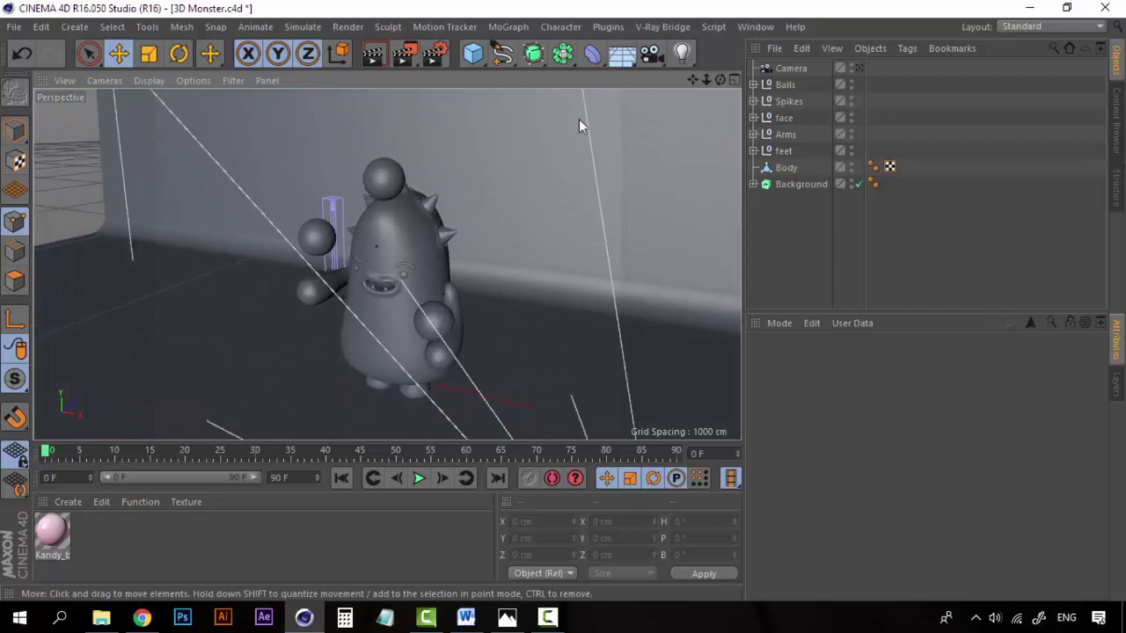
Step: Add an omni light at 55% intensity, with ambient illumination on and specular off
click(681, 54)
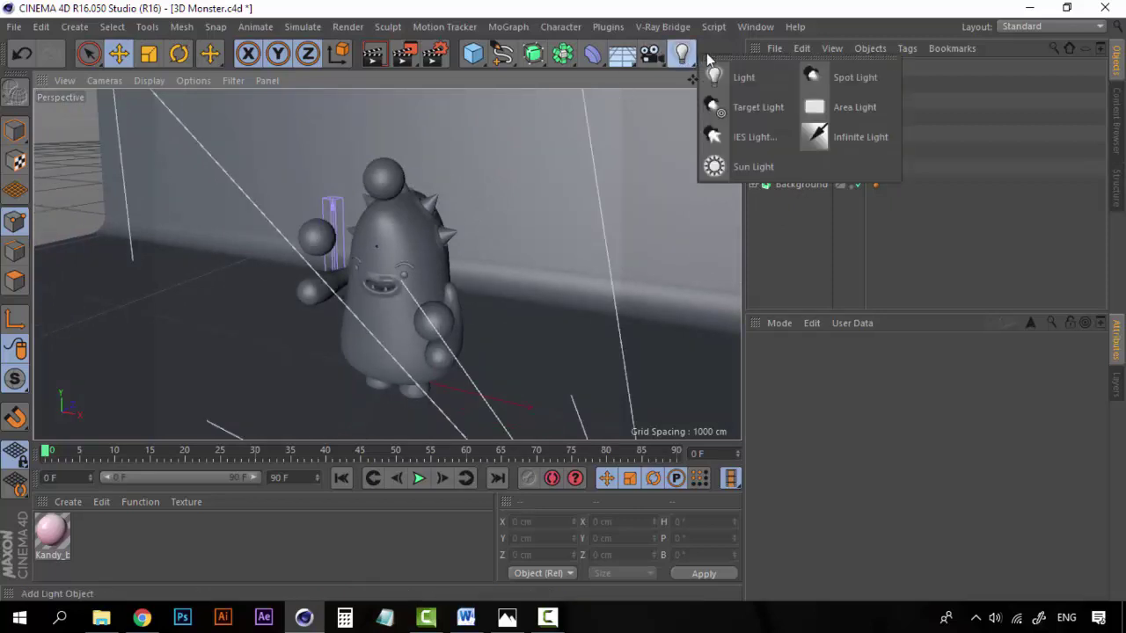
click(744, 79)
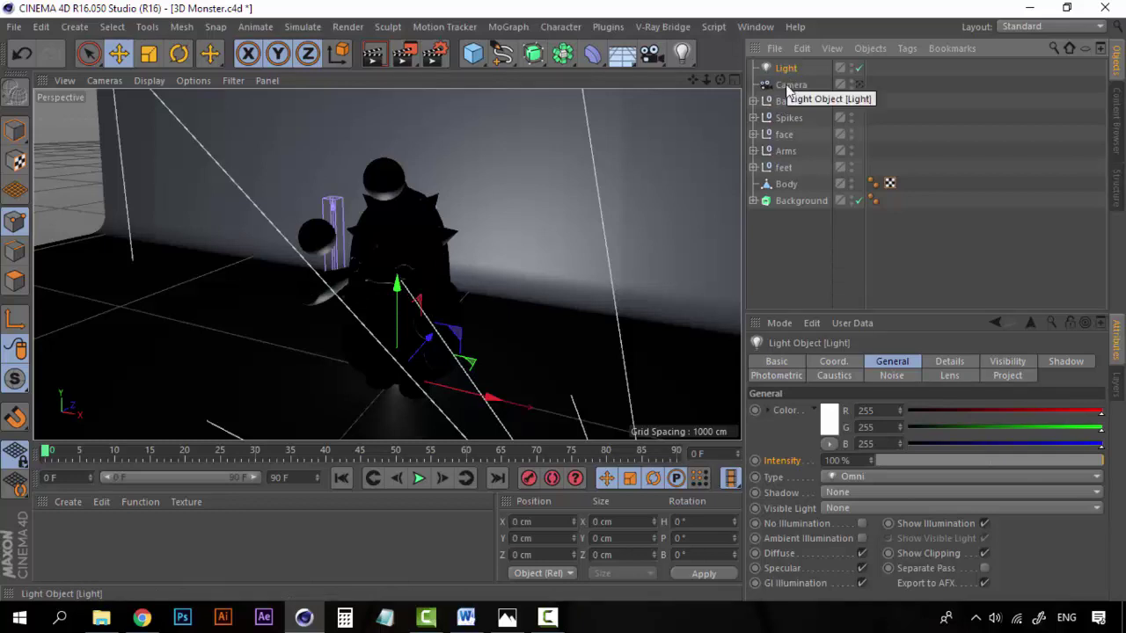
click(840, 460)
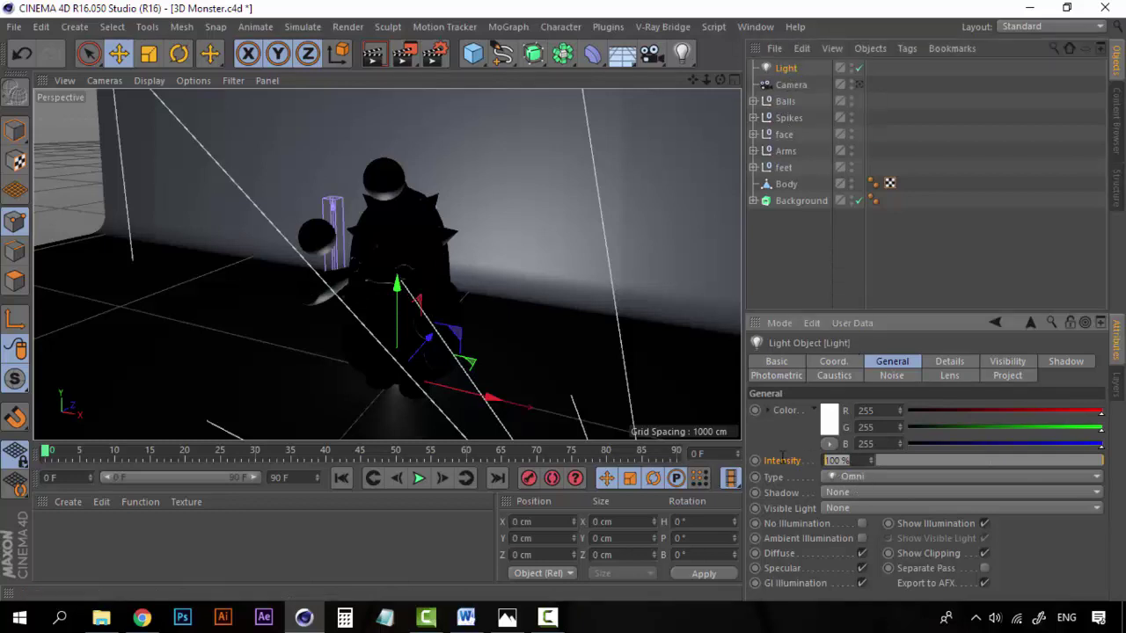
text(55)
key(Return)
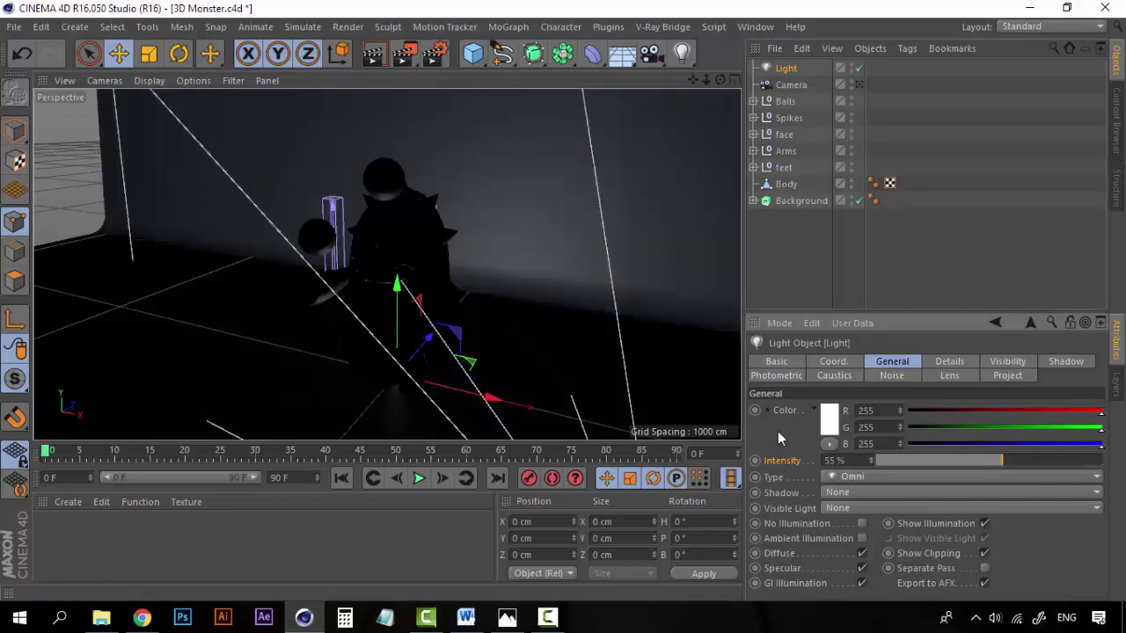
click(862, 538)
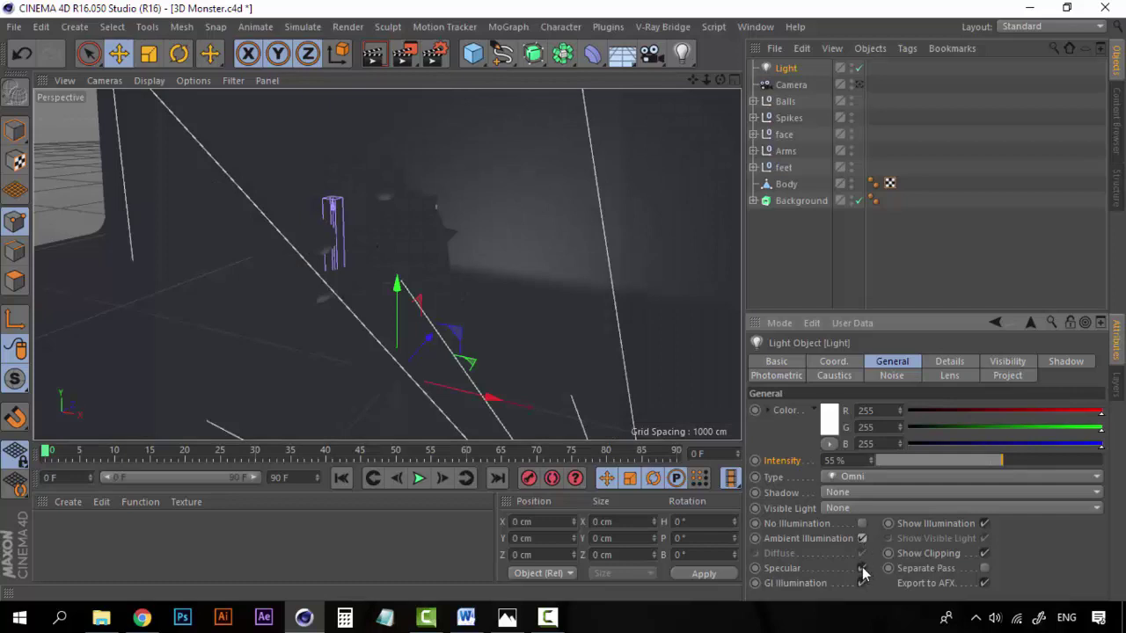
click(862, 568)
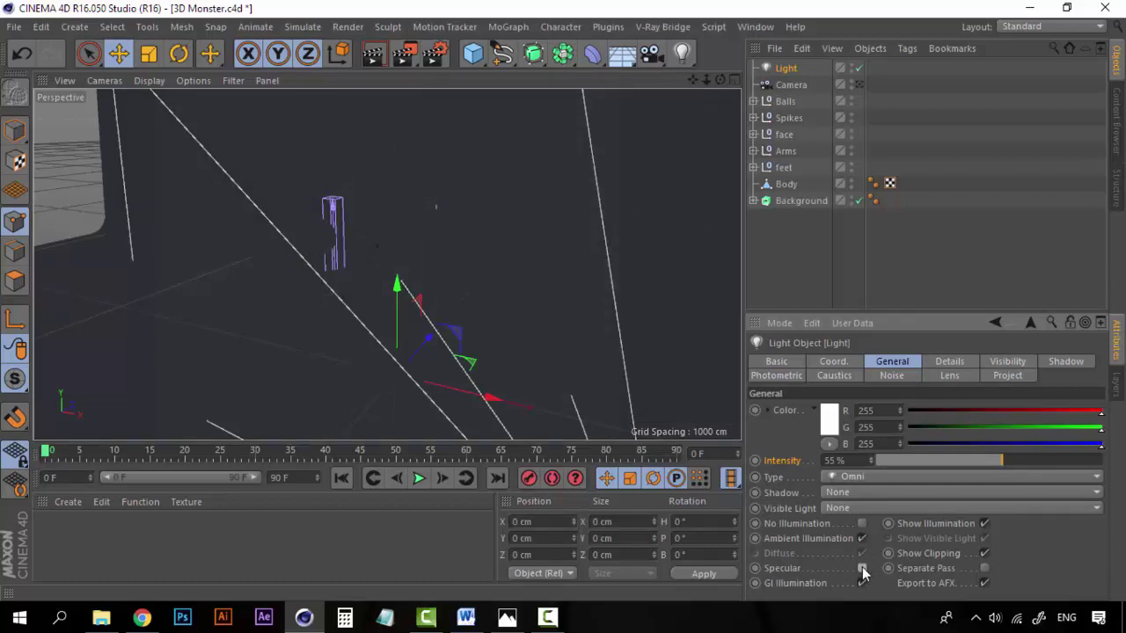
Step: Disable the omni light and type 'Global Light' as its new name
click(791, 269)
click(787, 68)
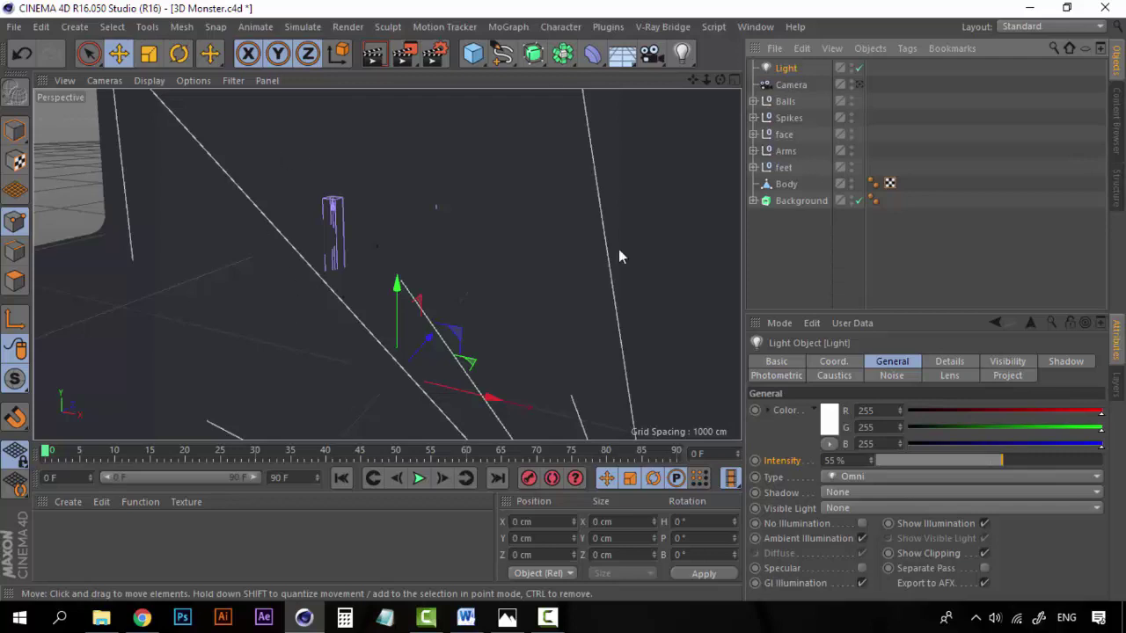
click(860, 68)
double_click(786, 69)
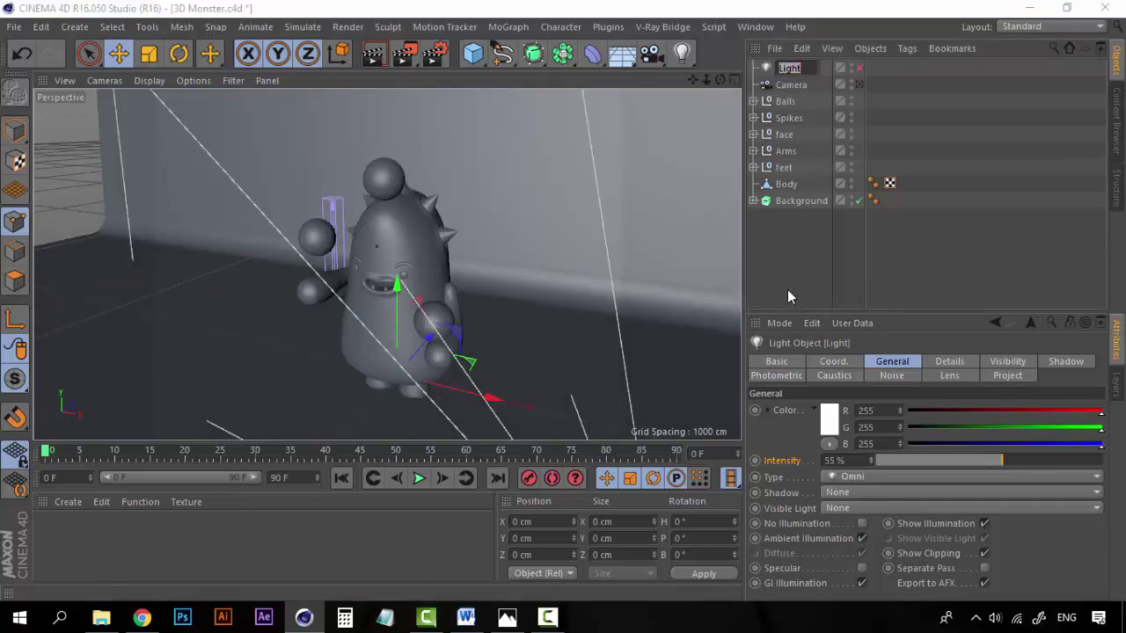
text(Global Light)
Step: Commit the 'Global Light' name, then check the scene briefly through the camera view
key(Return)
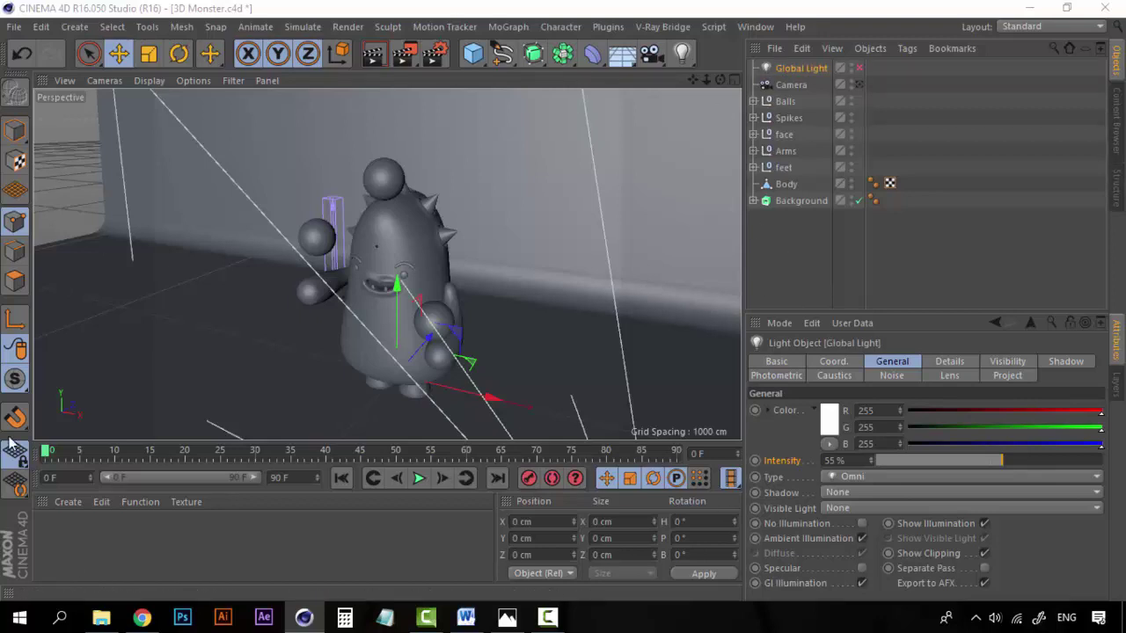
click(811, 274)
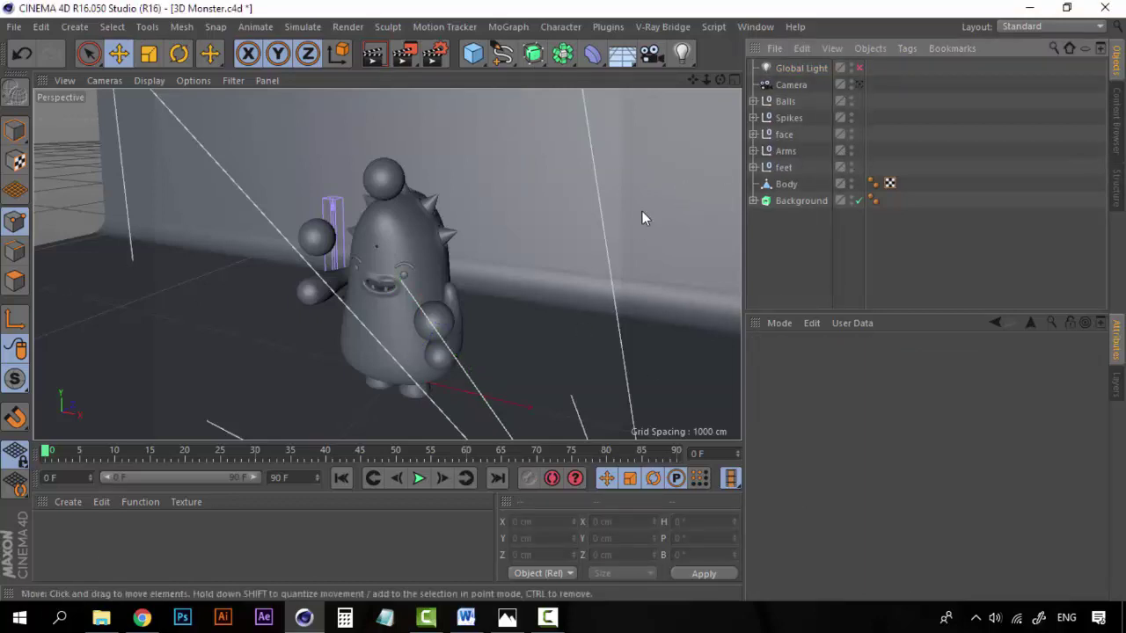
click(860, 83)
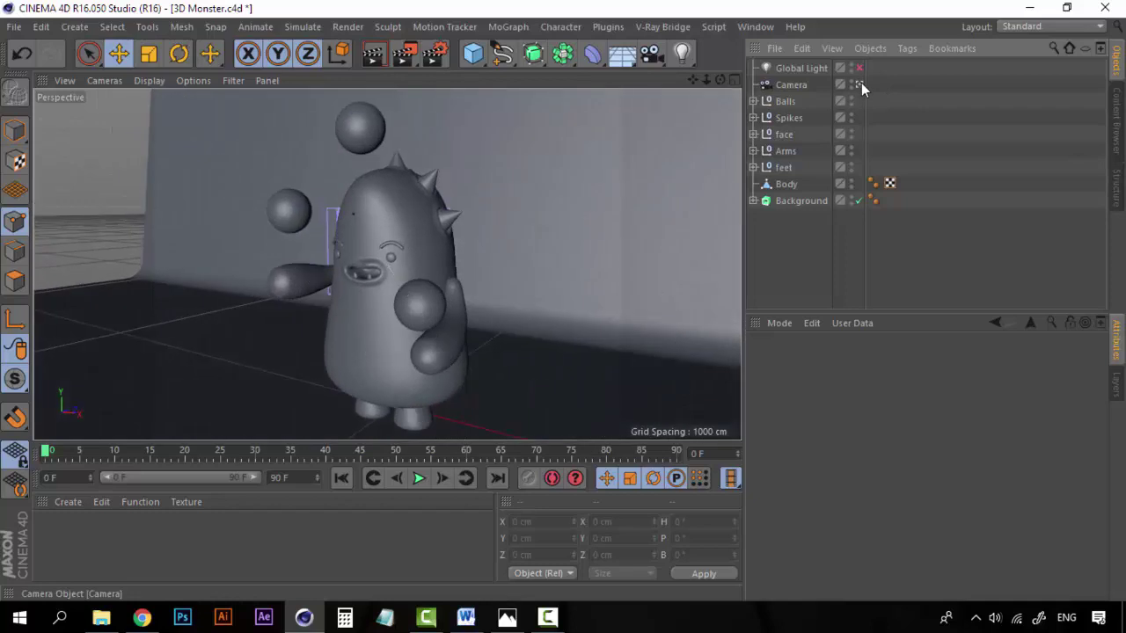
click(860, 84)
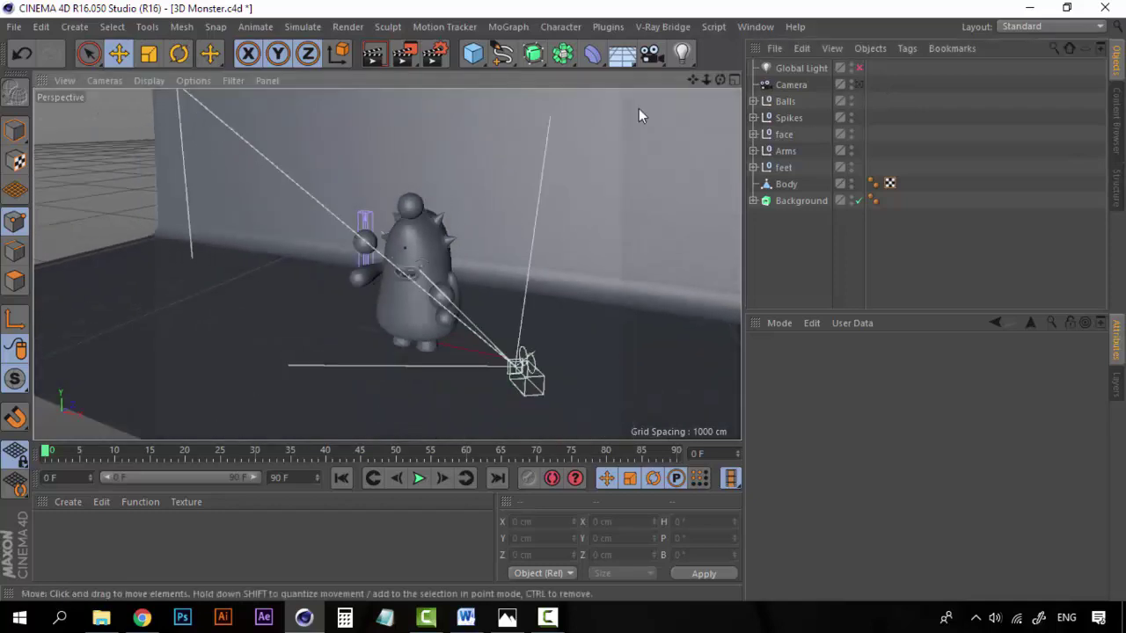
Step: Add an area light and raise it above the monster to about Y 623 cm
click(682, 54)
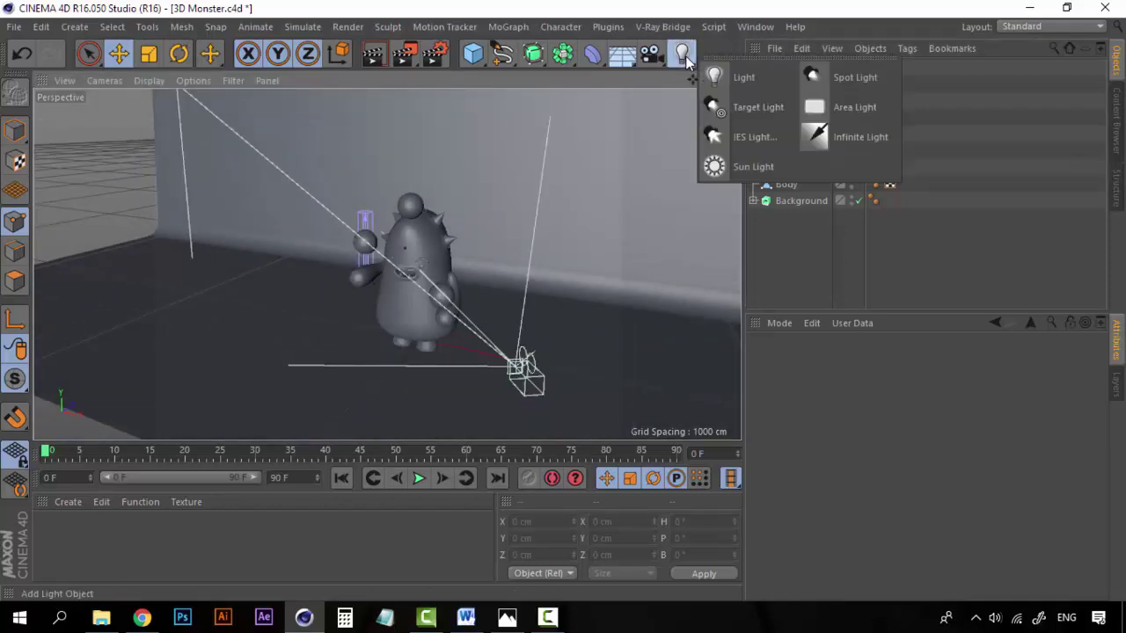
click(860, 105)
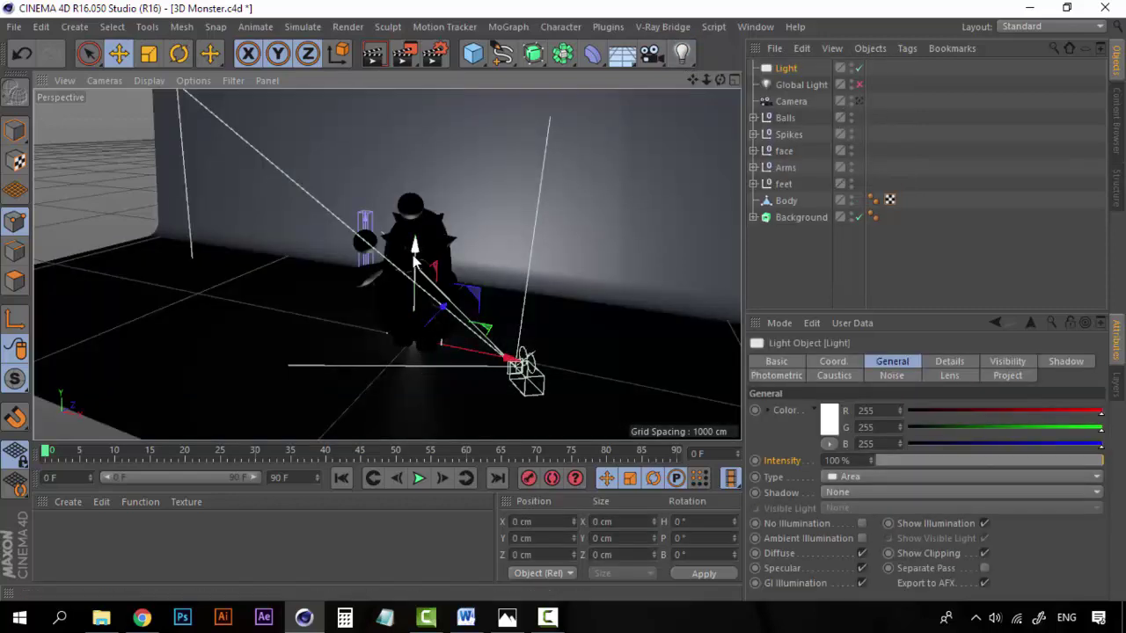
drag(415, 262, 426, 106)
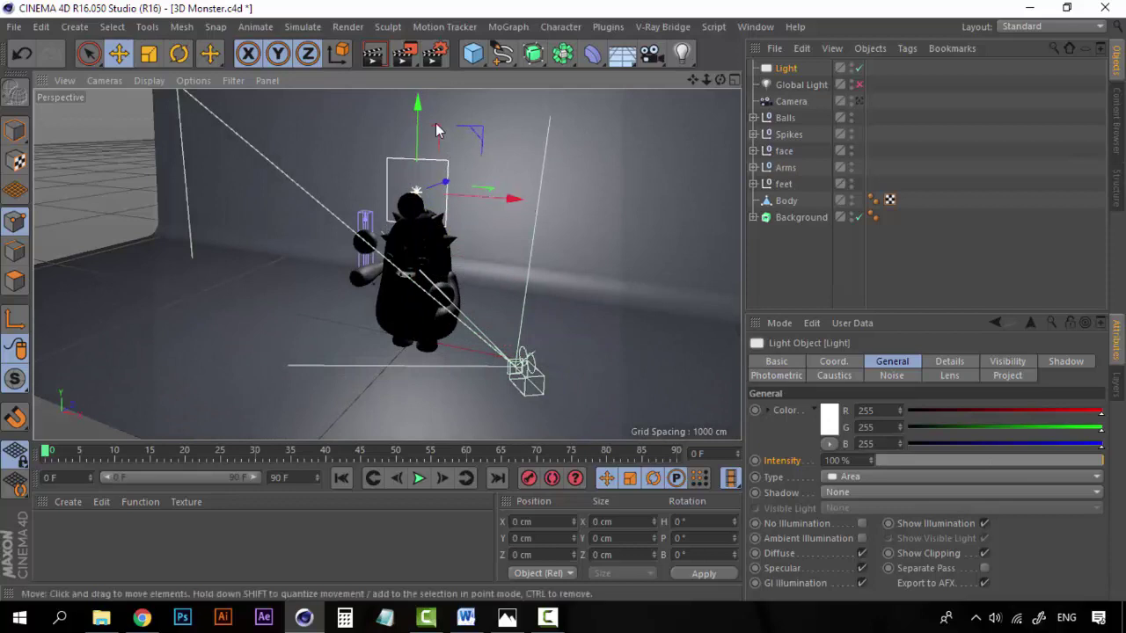
drag(419, 108, 421, 92)
Step: Enlarge the area light's rectangle, making it wider and taller
alt+drag(475, 155, 402, 172)
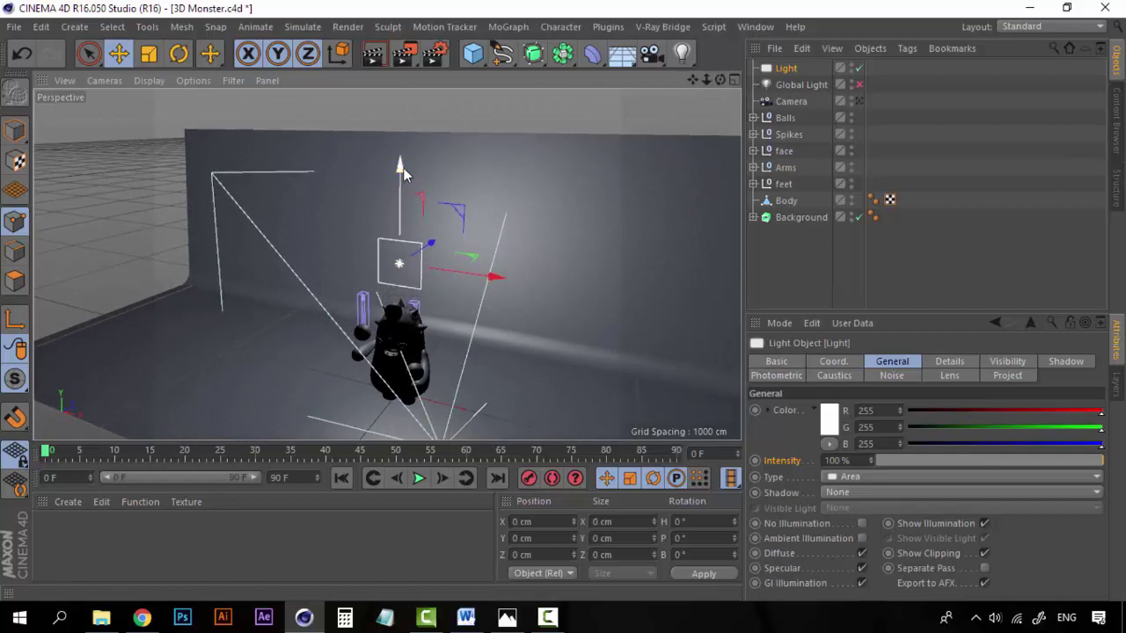
click(14, 130)
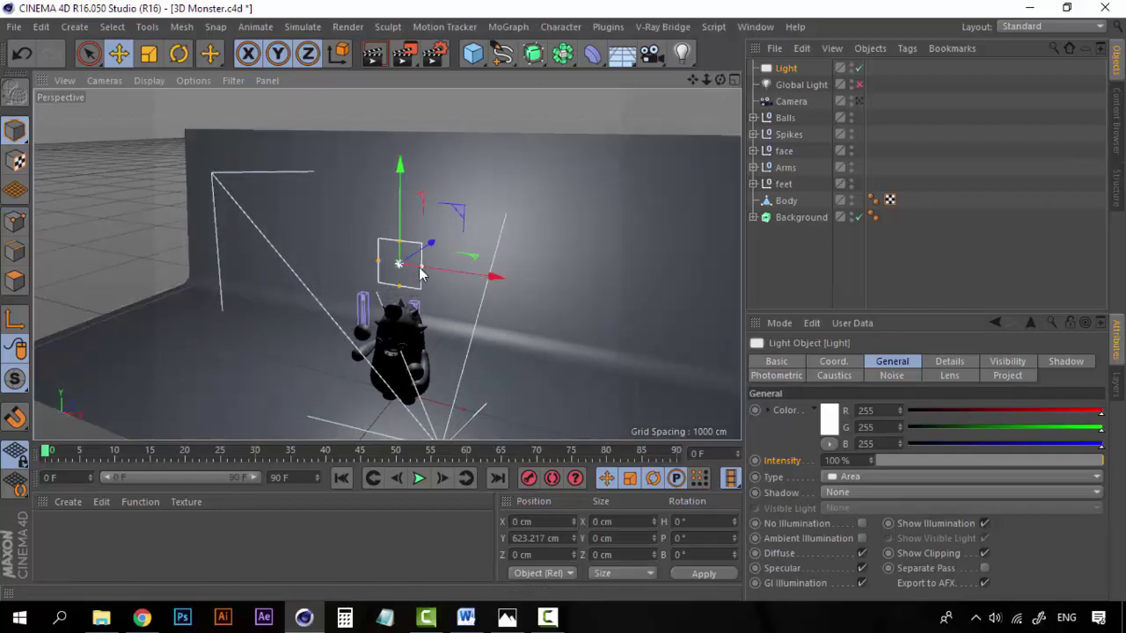
drag(435, 268, 462, 270)
drag(400, 247, 400, 208)
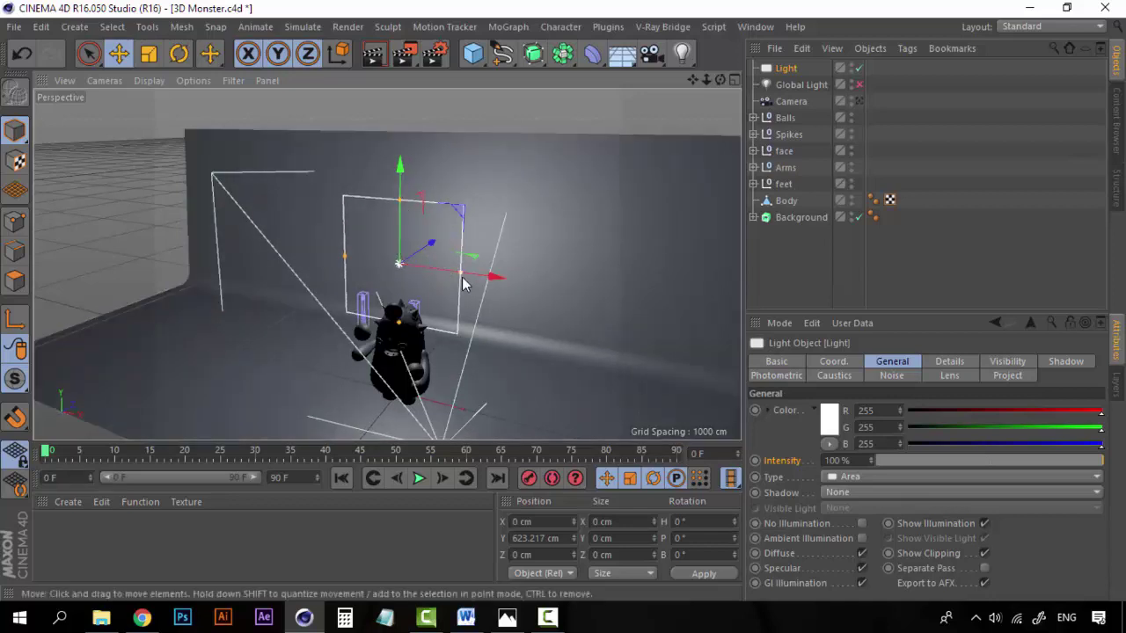
drag(463, 274, 470, 274)
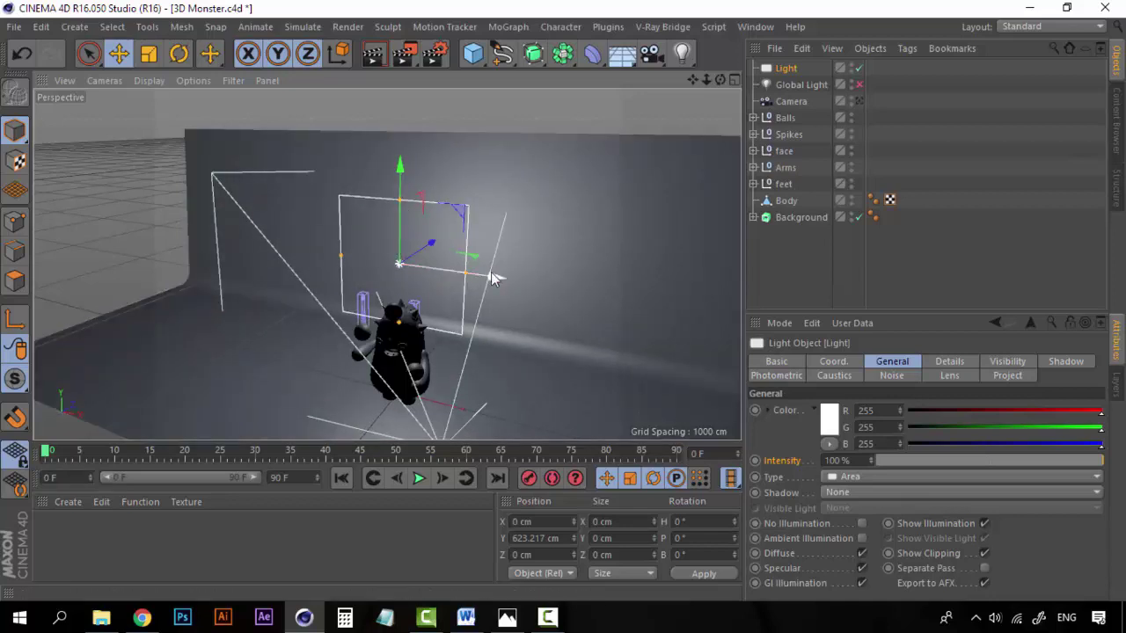
Step: Turn the area light to H −90° and shift it along X to 466.358 cm beside the monster
key(r)
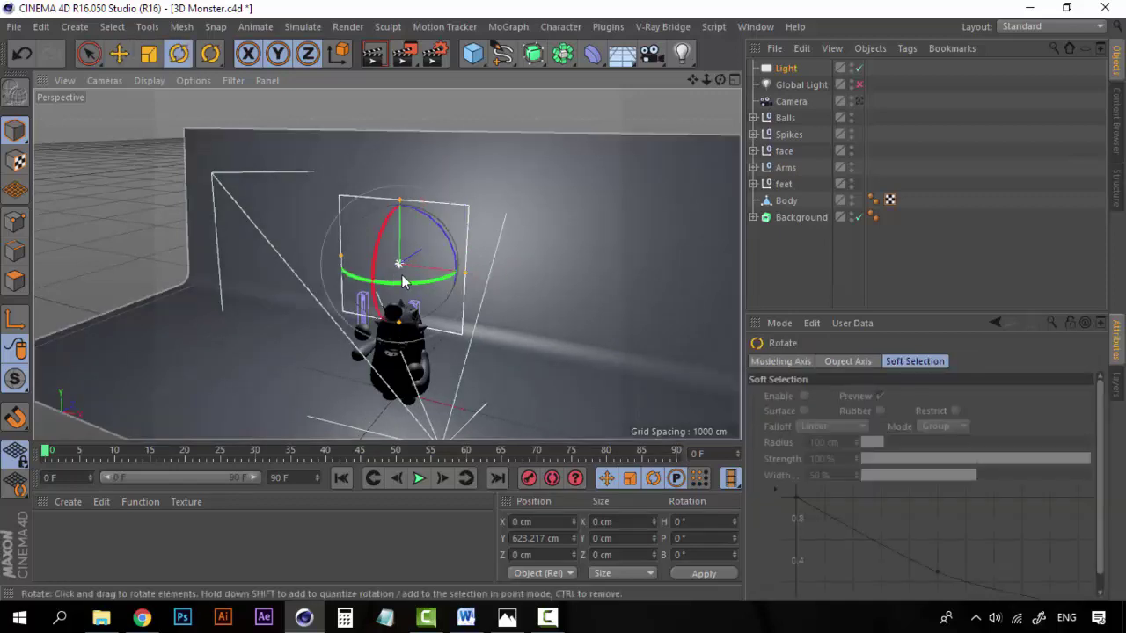
drag(413, 289, 137, 286)
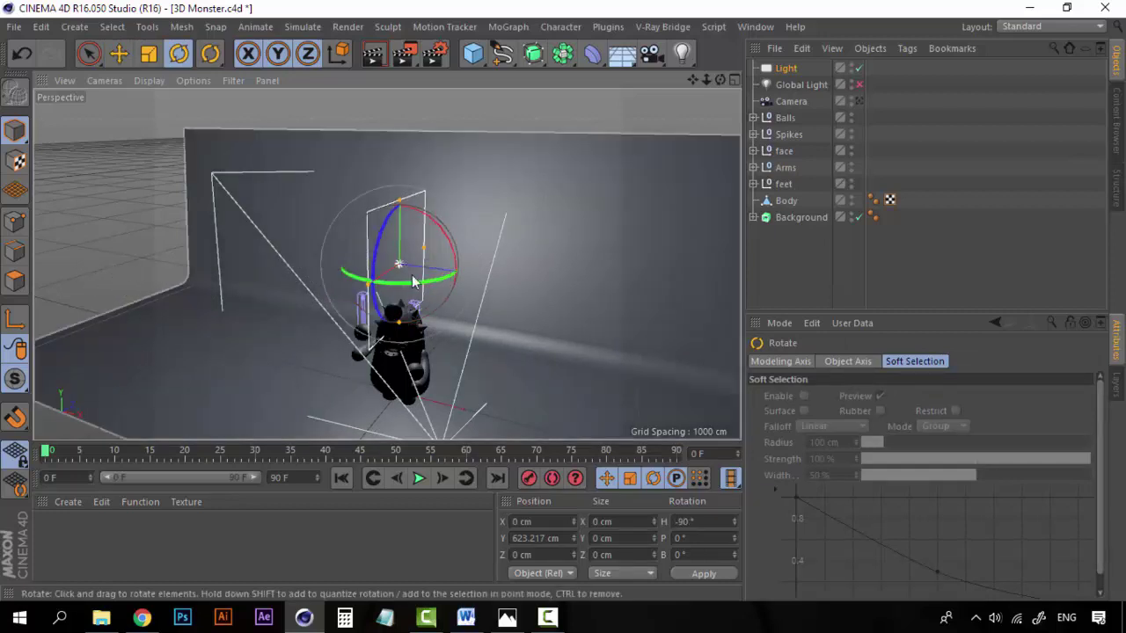
click(734, 80)
click(734, 80)
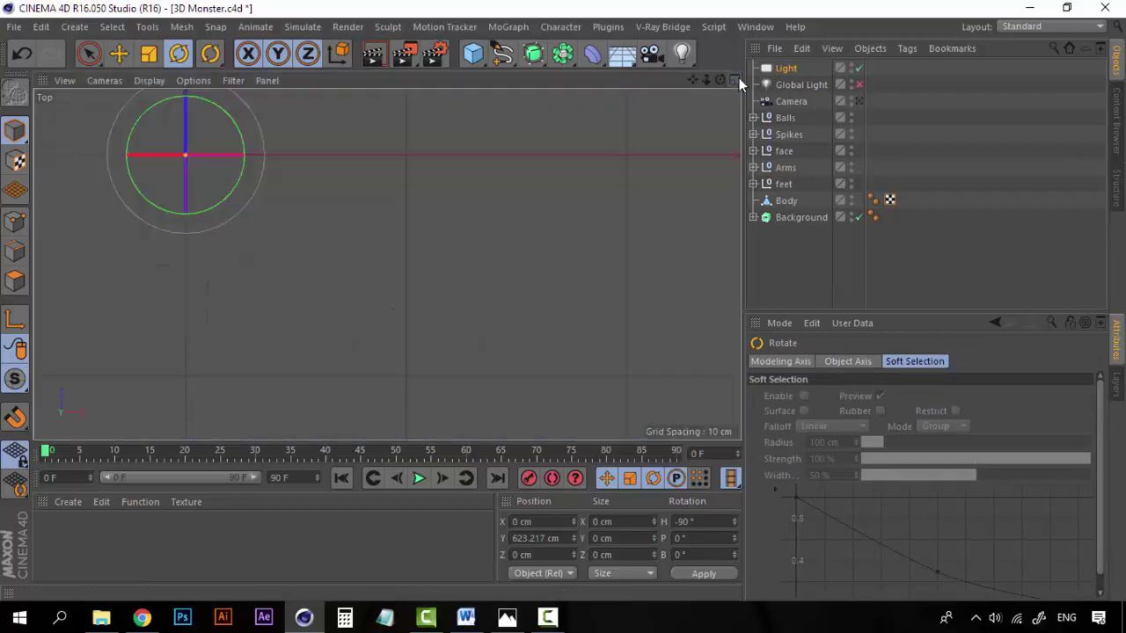
scroll(548, 245, down, 10)
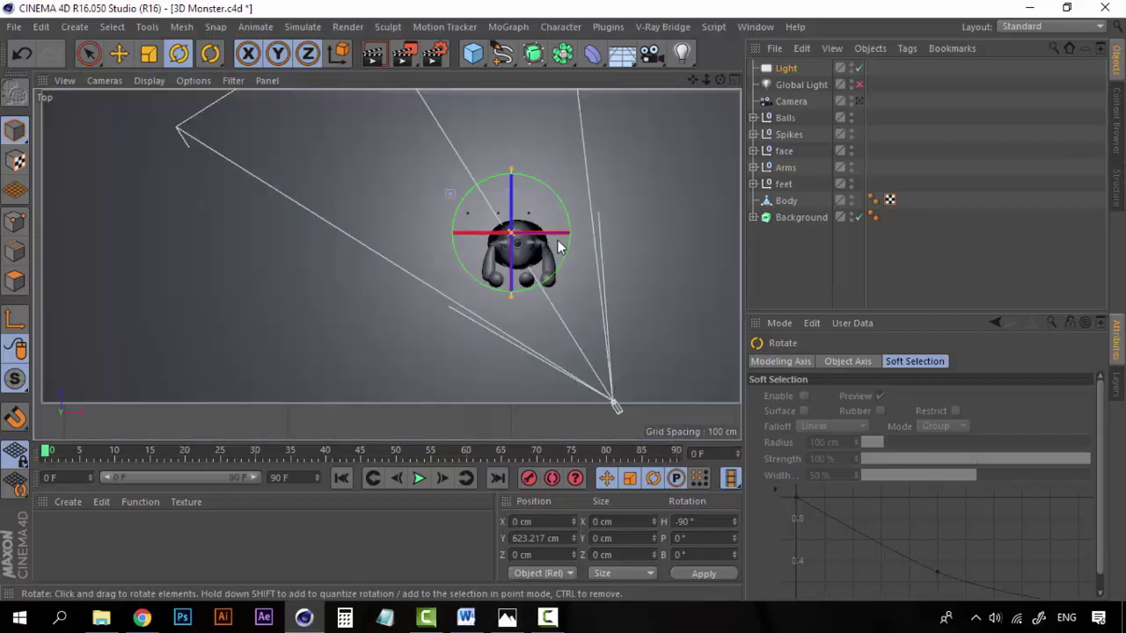
key(e)
drag(611, 233, 712, 240)
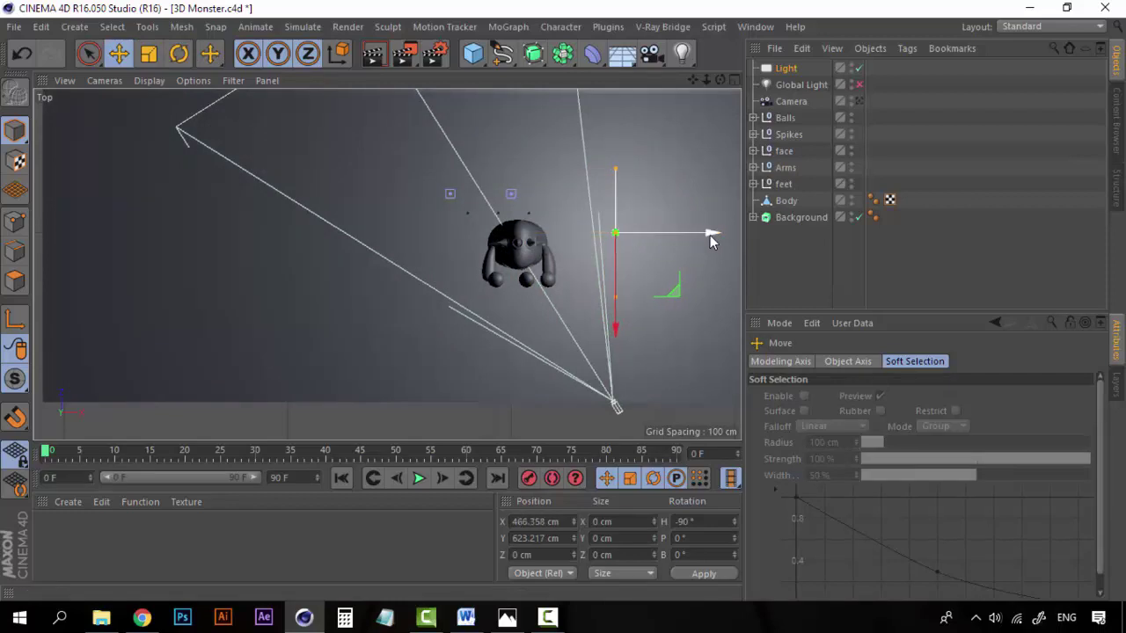
click(805, 233)
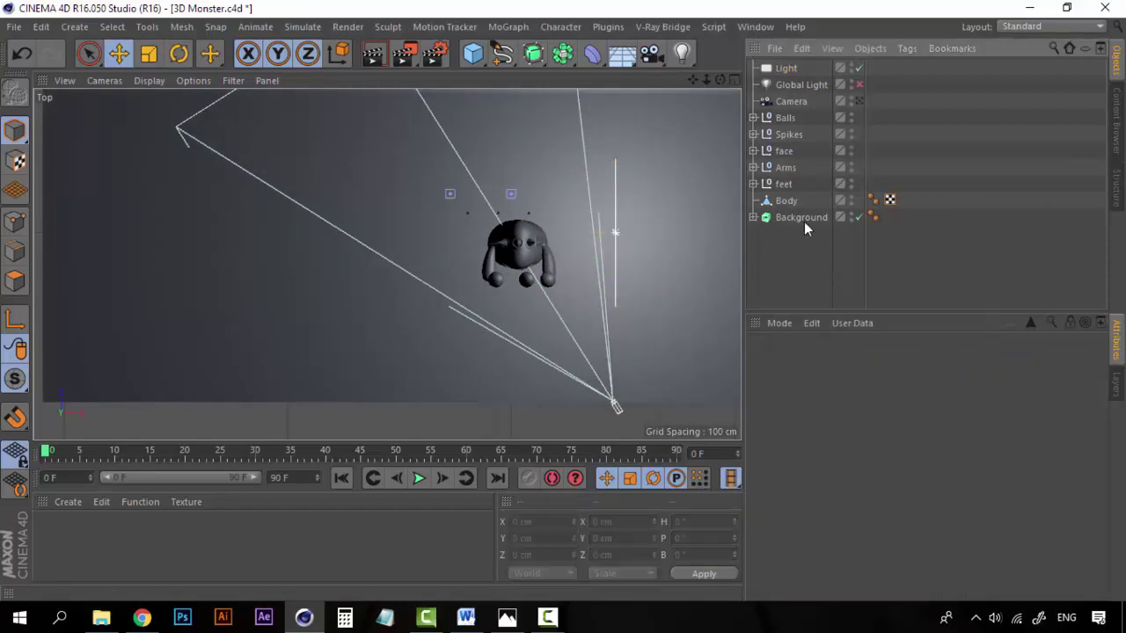
click(785, 69)
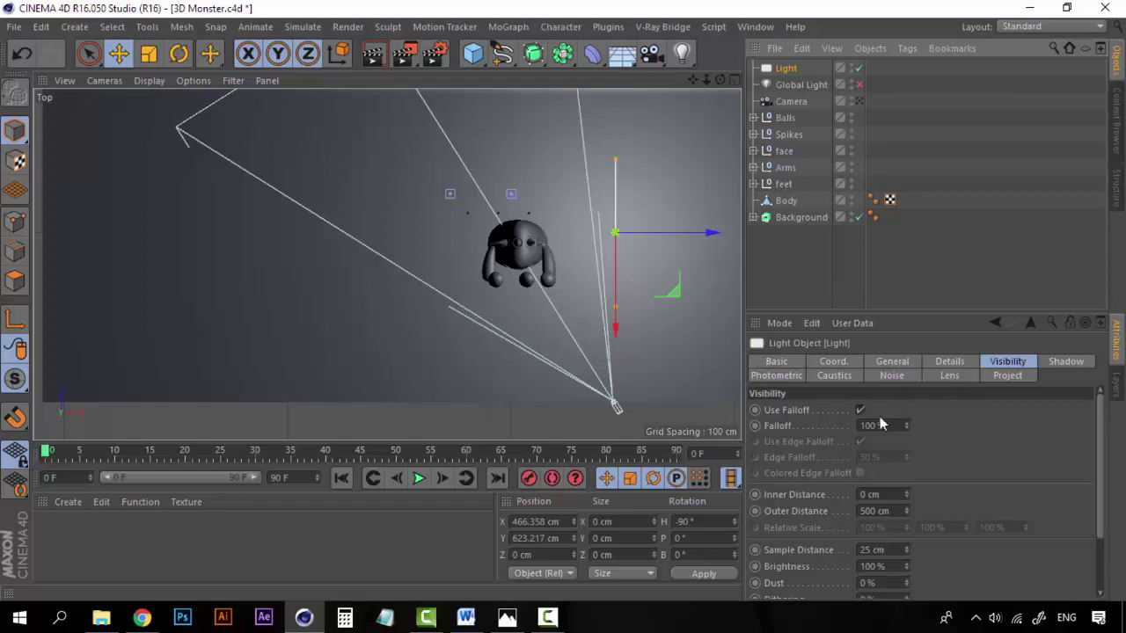
Step: Set the area light's shadow type to Area and return to the four-viewport layout
click(961, 362)
click(891, 362)
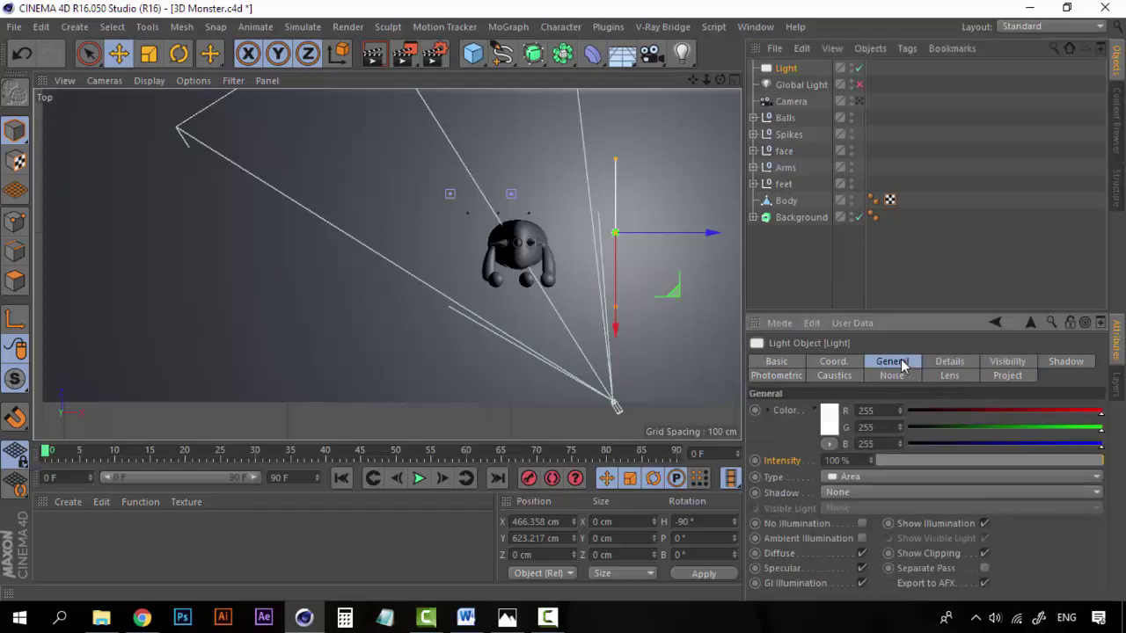
click(853, 495)
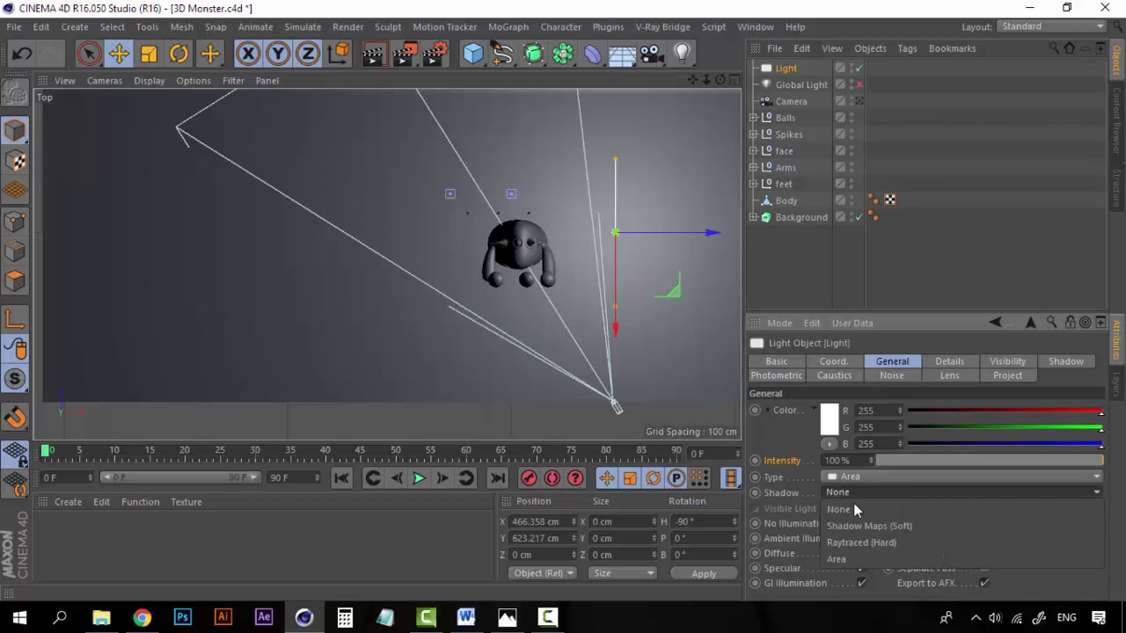
click(856, 559)
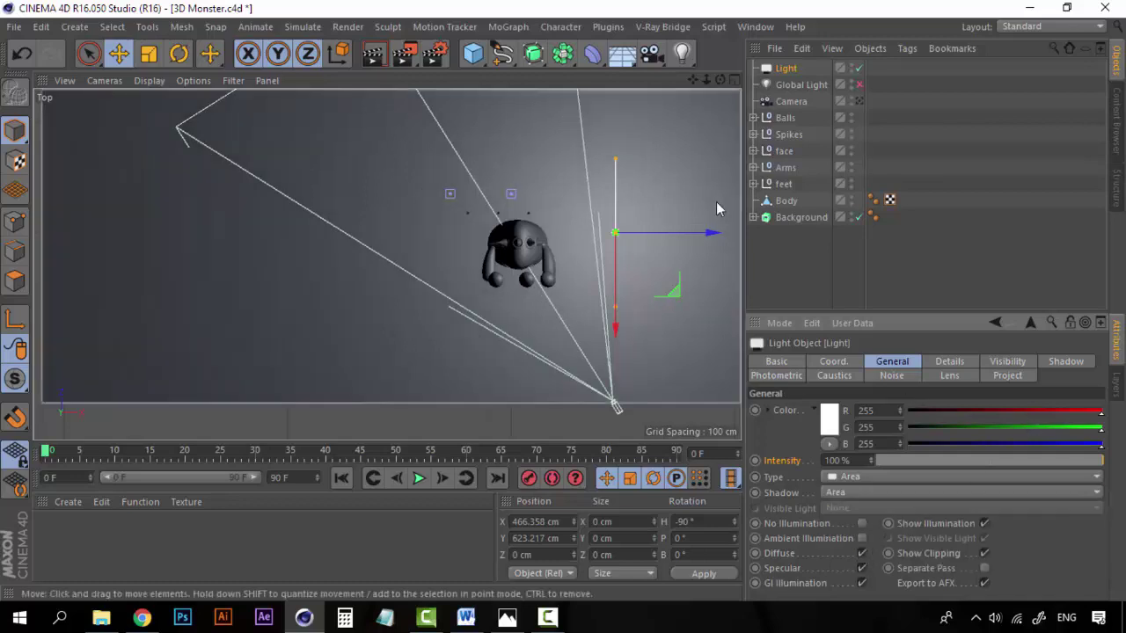
click(734, 80)
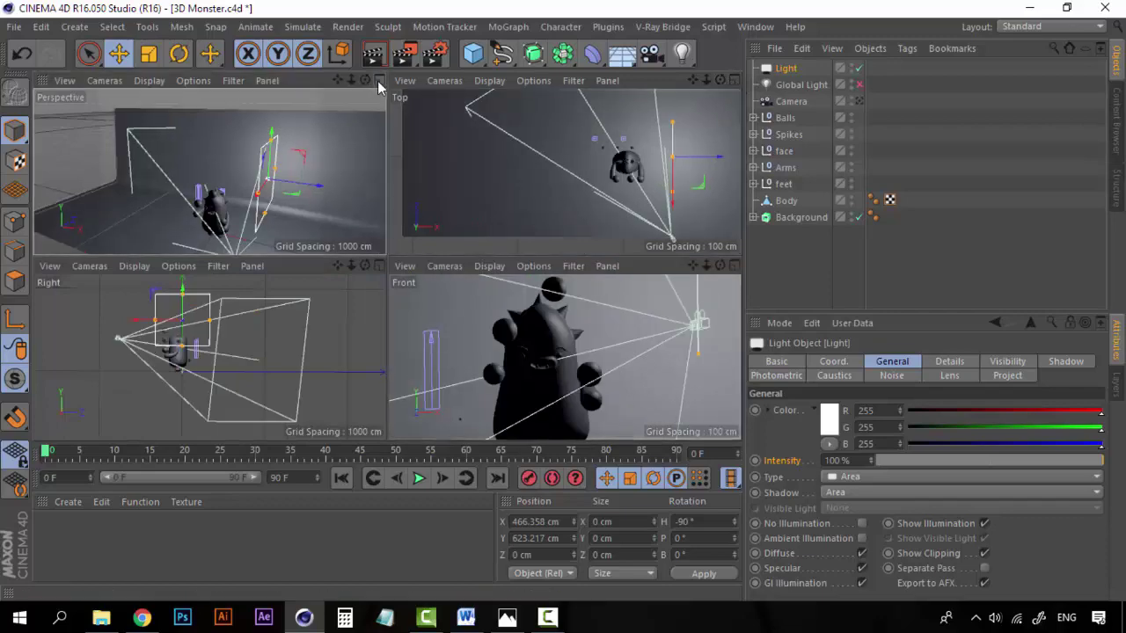
Step: Reposition the area light to about X 646.832 cm and Y 437.701 cm
click(378, 80)
alt+drag(489, 362, 709, 144)
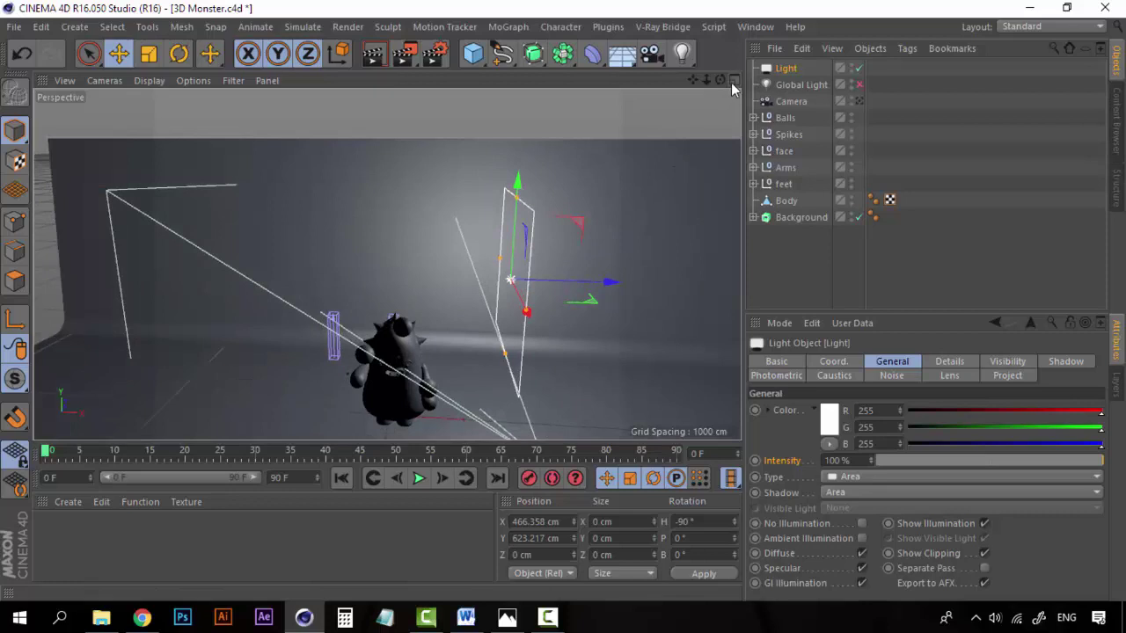
click(734, 82)
drag(713, 160, 733, 164)
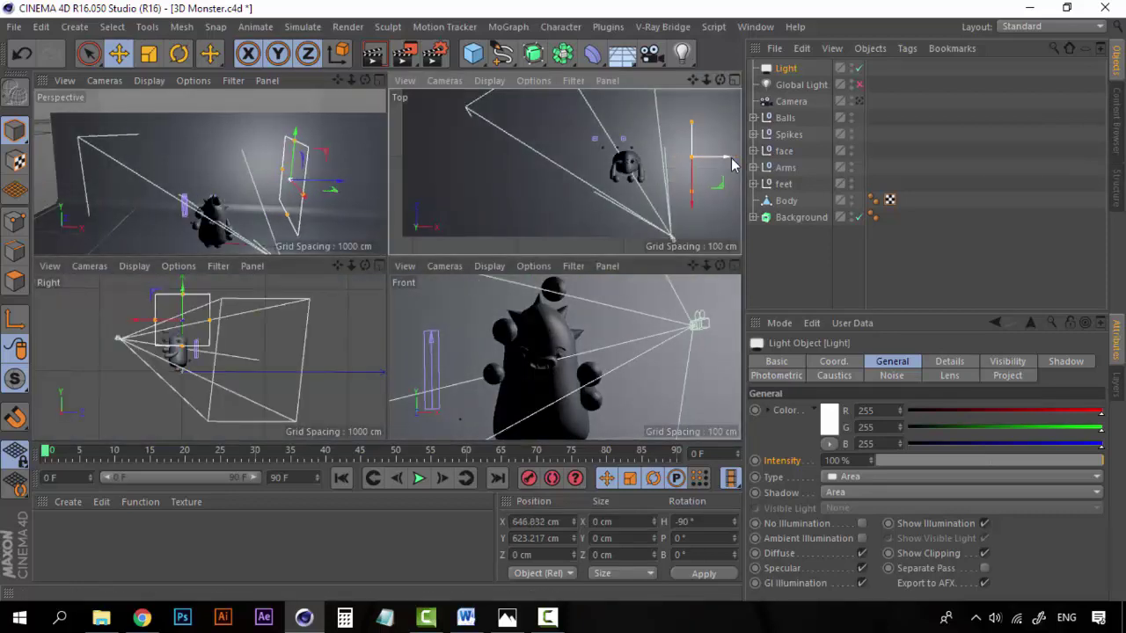
scroll(595, 392, down, 3)
scroll(691, 347, down, 2)
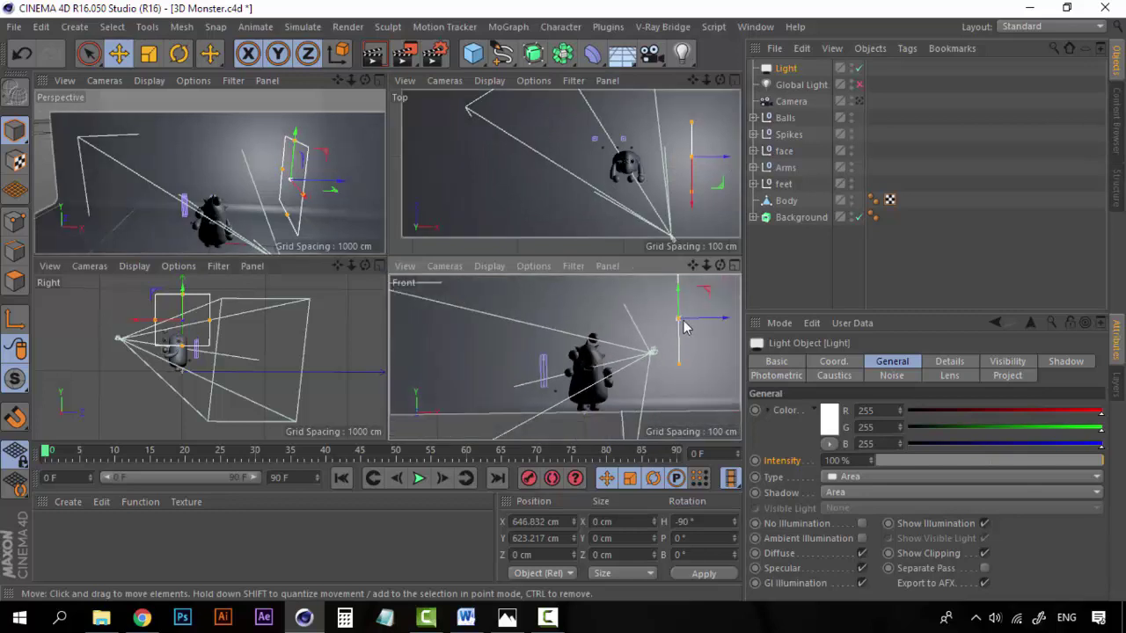
drag(678, 297, 678, 323)
click(796, 262)
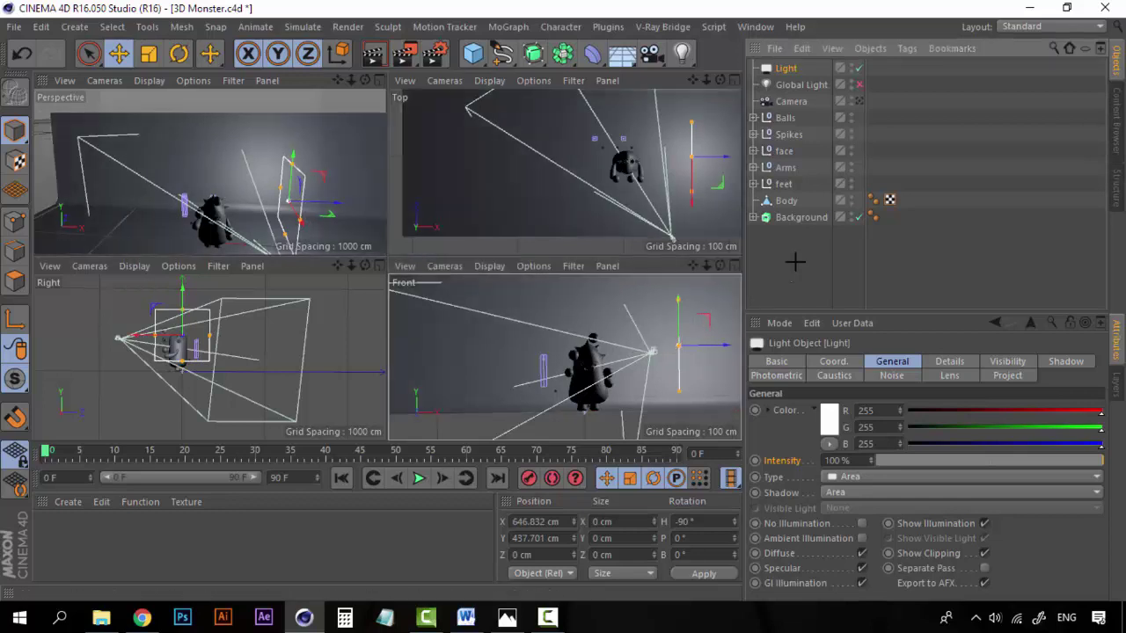
Step: Tint the light colour to R 223, G 235, B 234
click(787, 70)
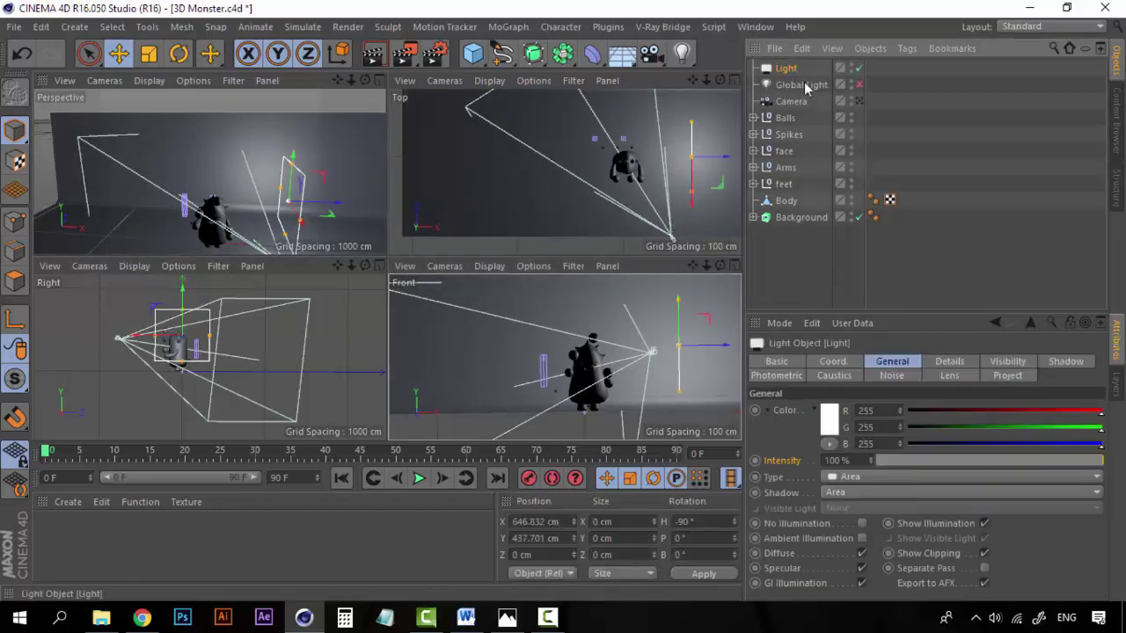
click(1082, 413)
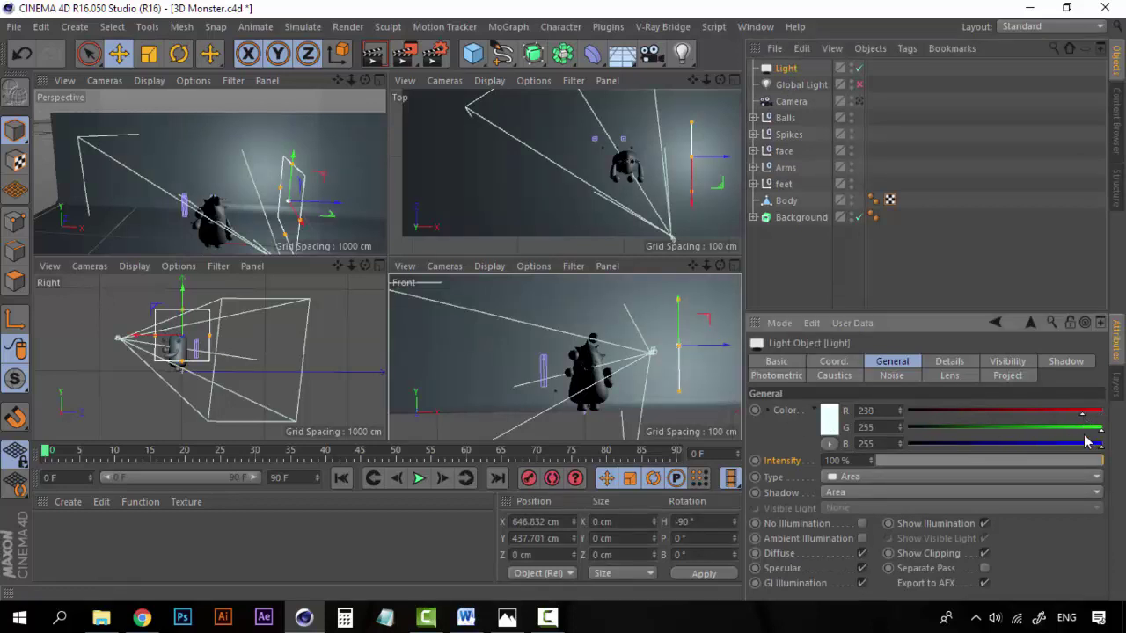
click(1082, 430)
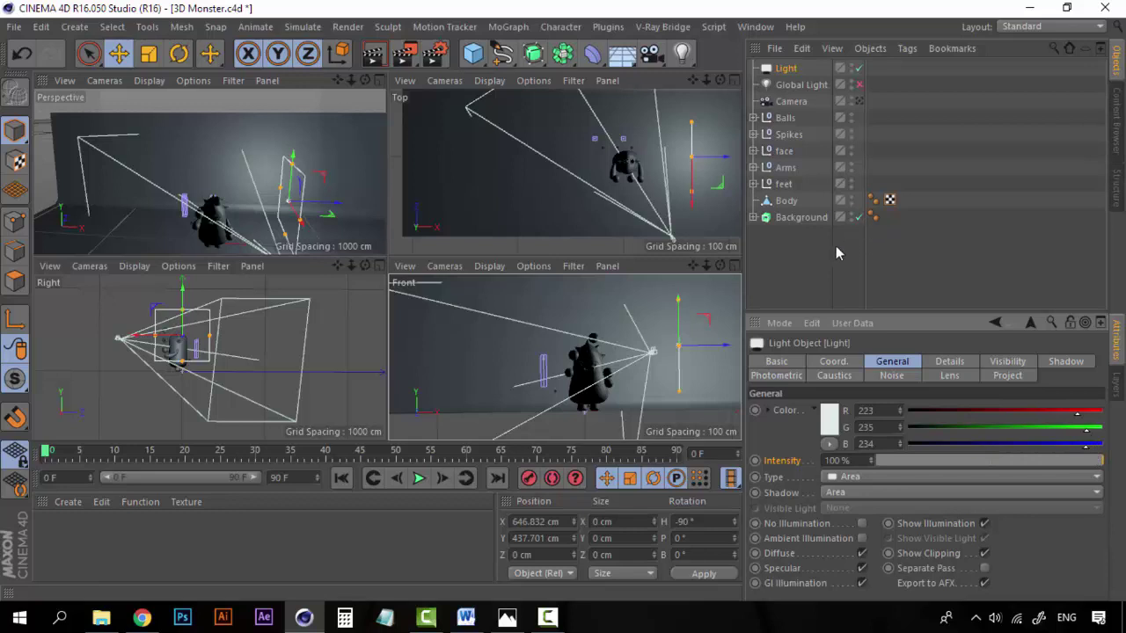
click(798, 264)
click(786, 69)
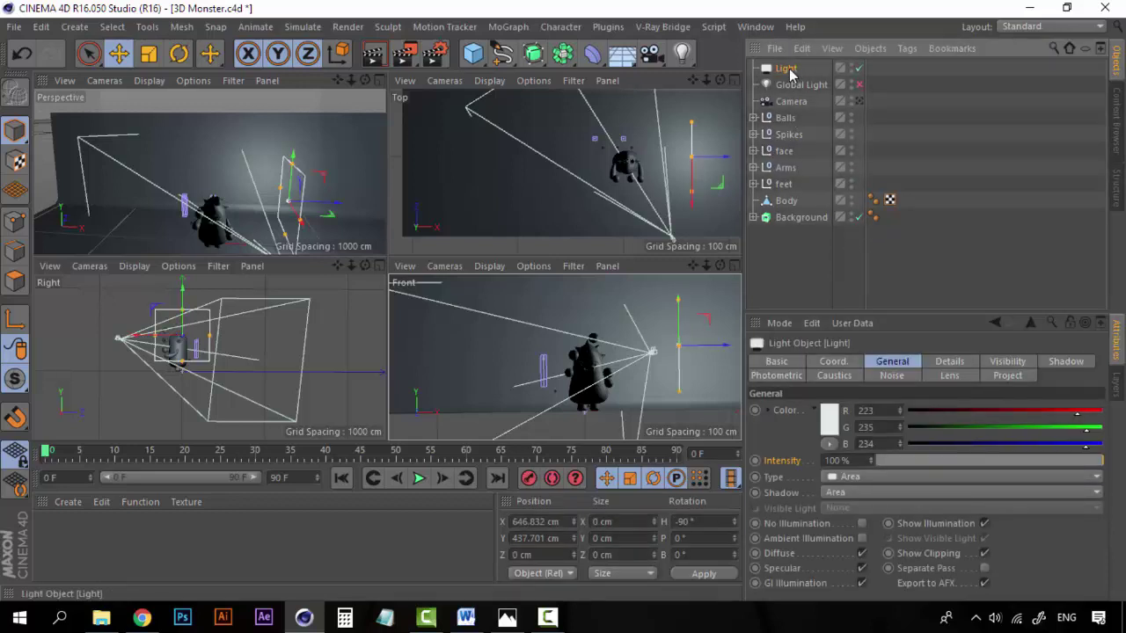
Step: Copy the area light as Light.1 and move it to X −579.585 cm on the monster's left
key(ctrl+c)
key(ctrl+v)
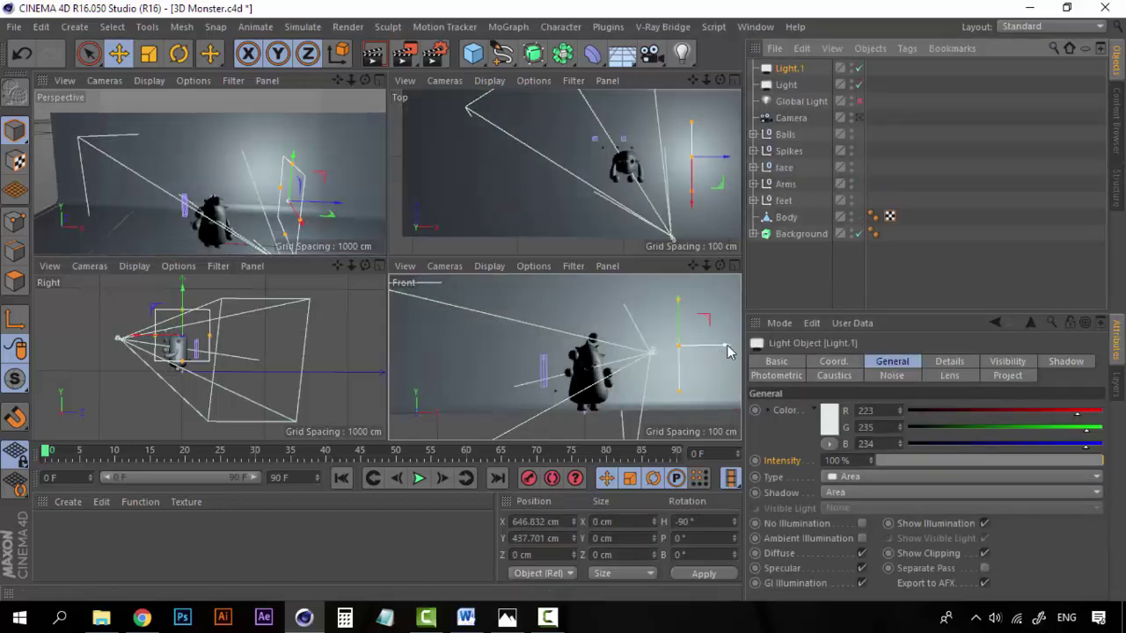
drag(727, 350, 532, 356)
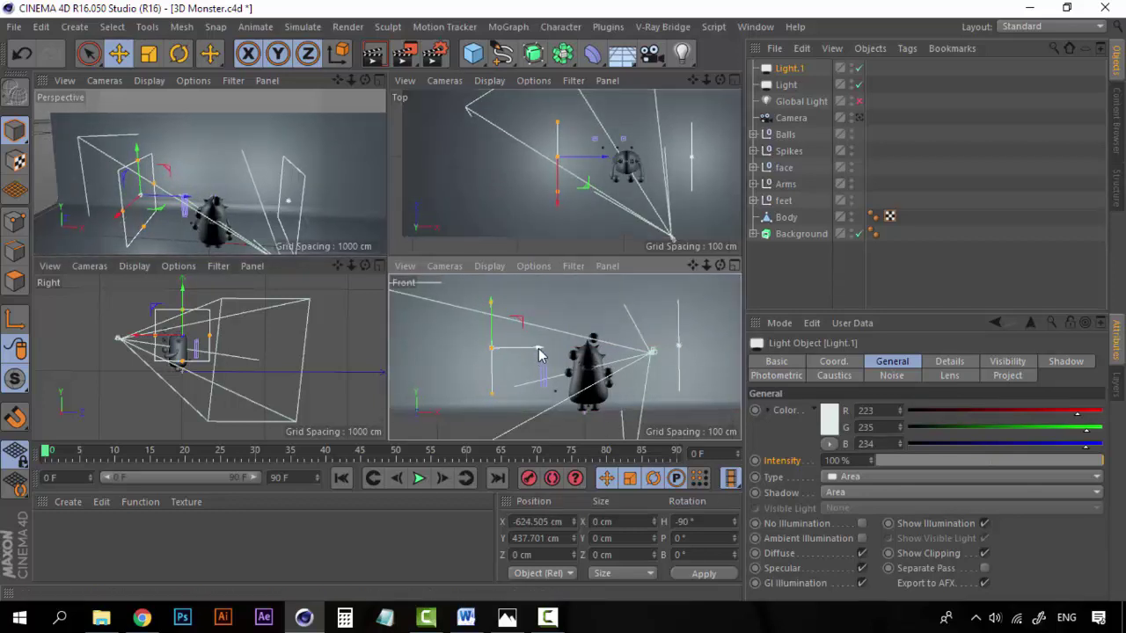
drag(539, 355, 544, 355)
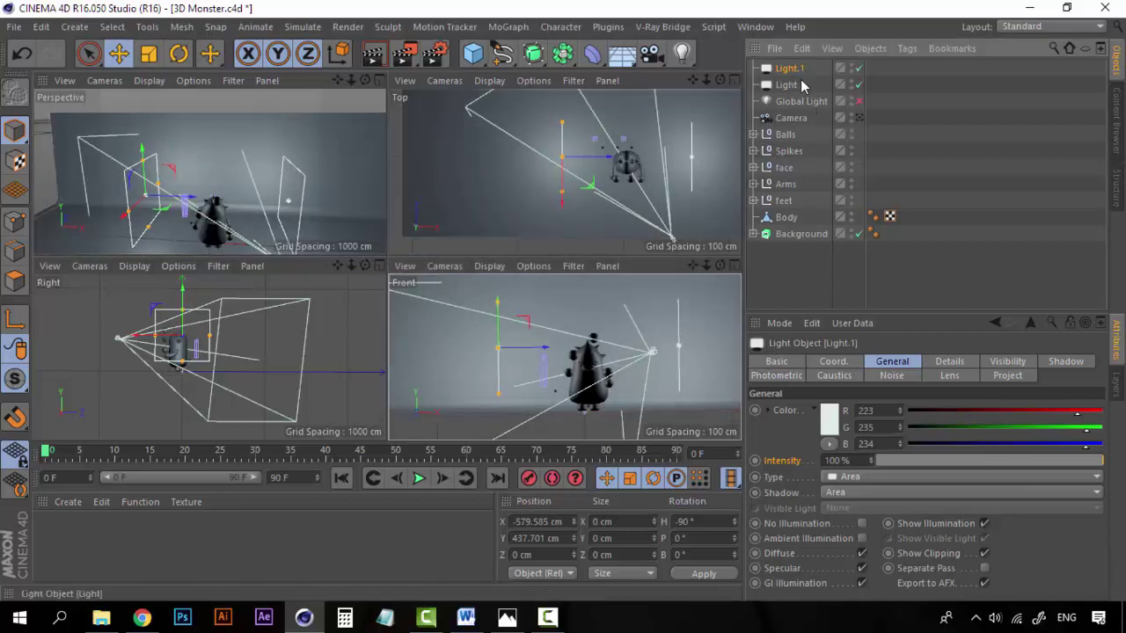
Step: Duplicate the light as Light.2, switch it off, and tilt the side lights toward the monster
key(ctrl+c)
key(ctrl+v)
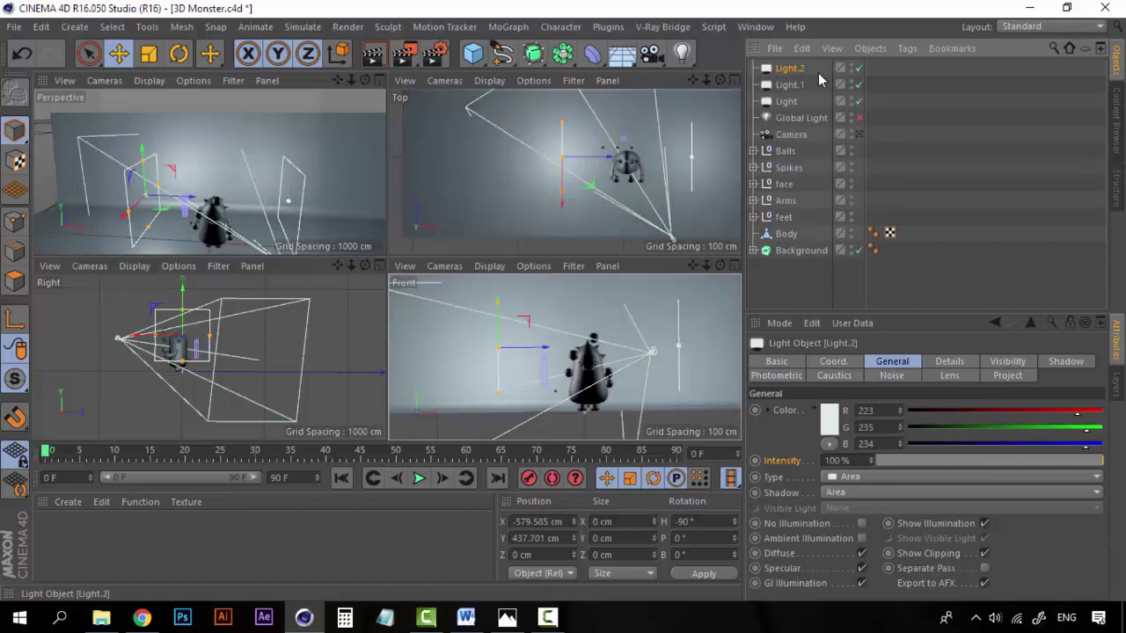
click(859, 68)
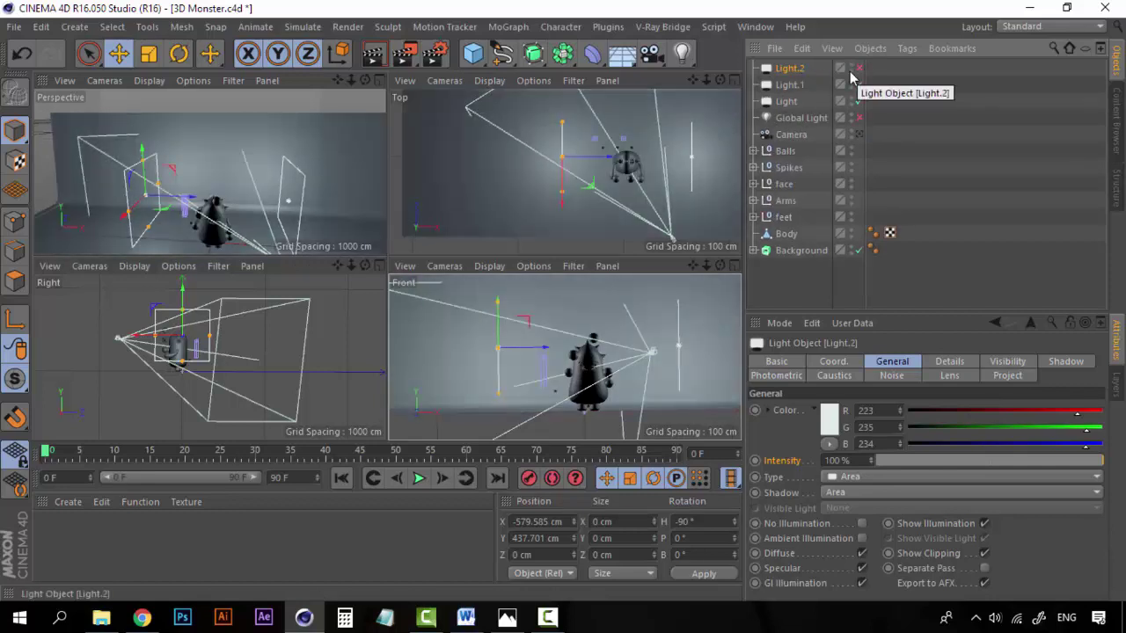
click(789, 84)
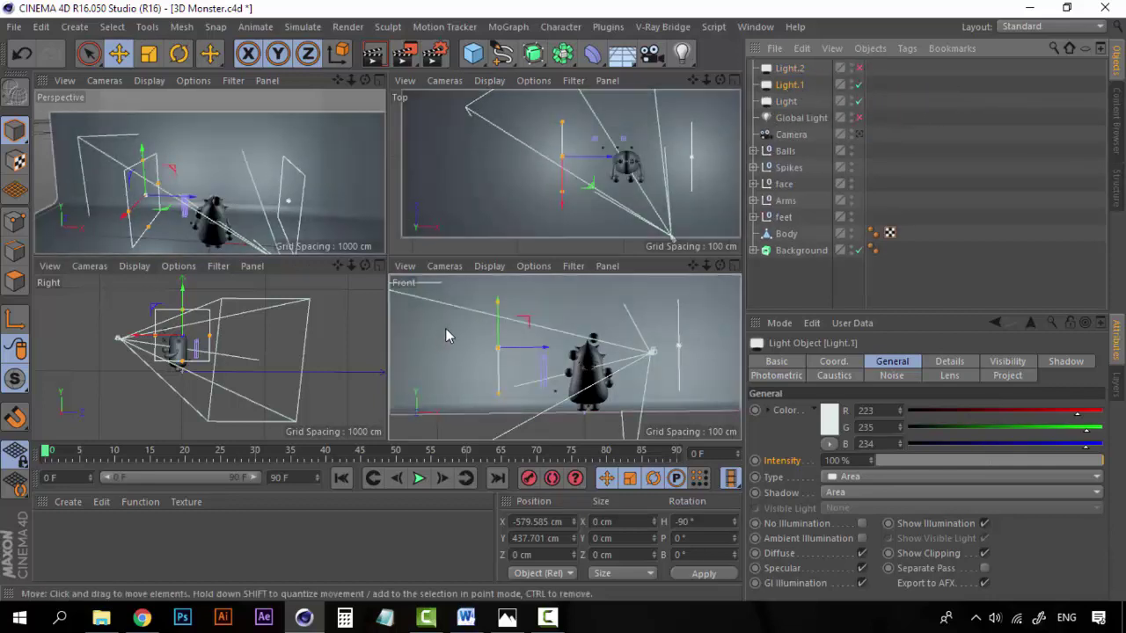
key(r)
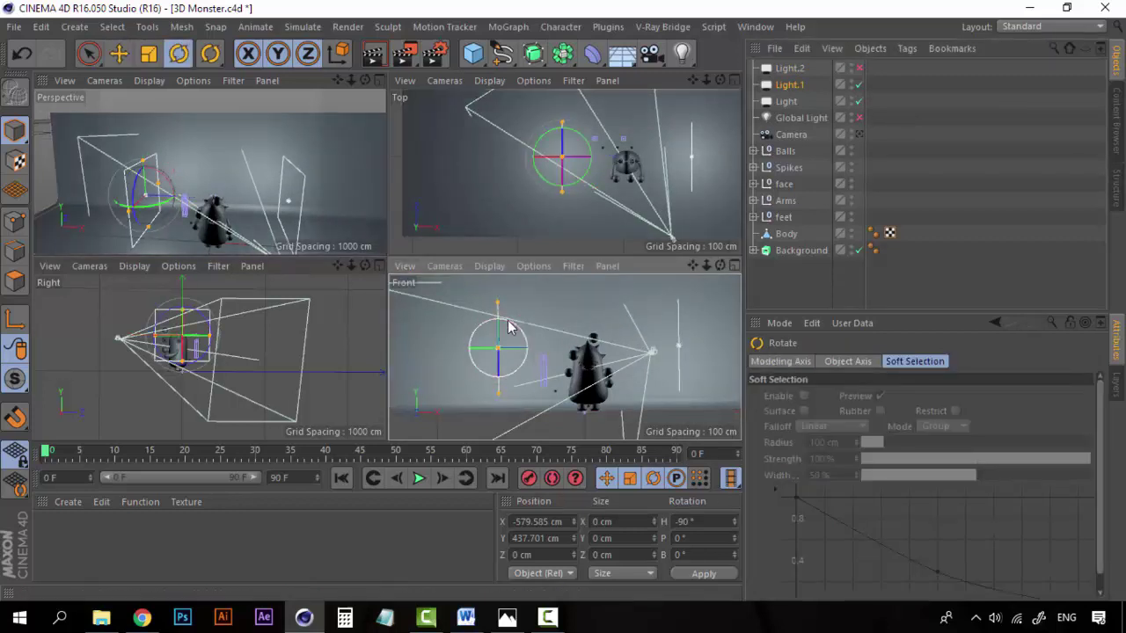
drag(508, 328, 517, 329)
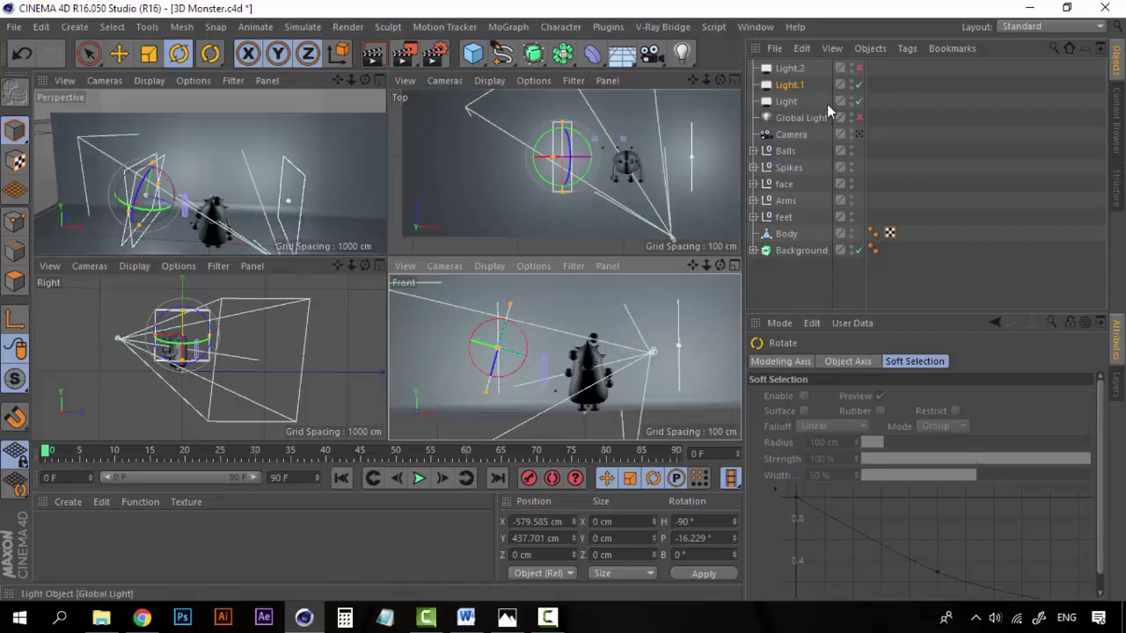
click(795, 103)
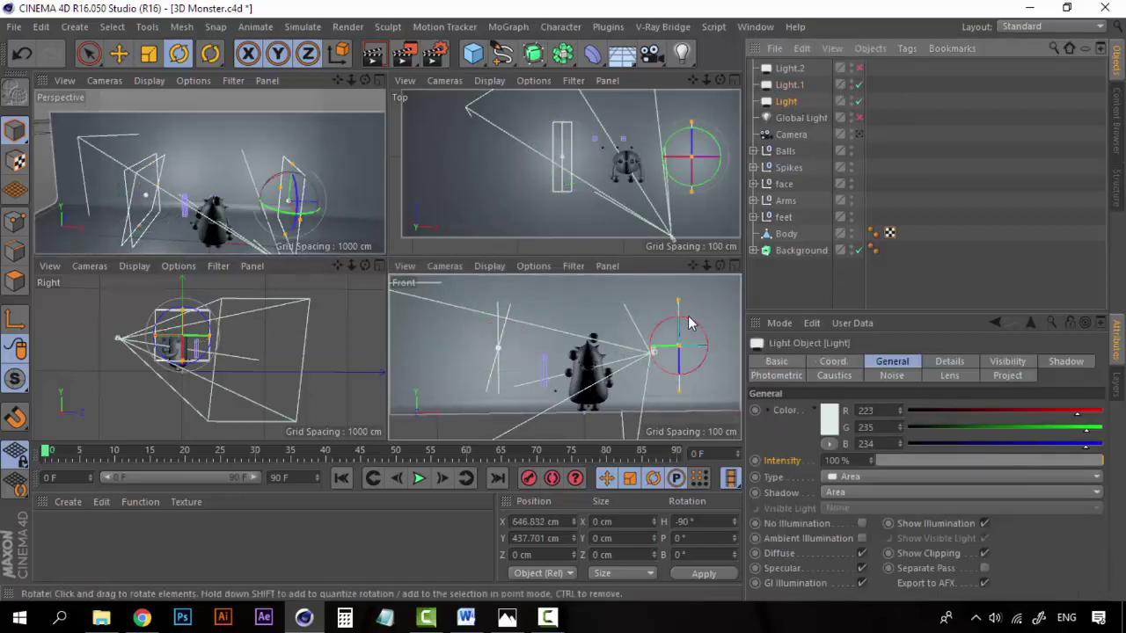
drag(694, 323, 711, 367)
key(ctrl+z)
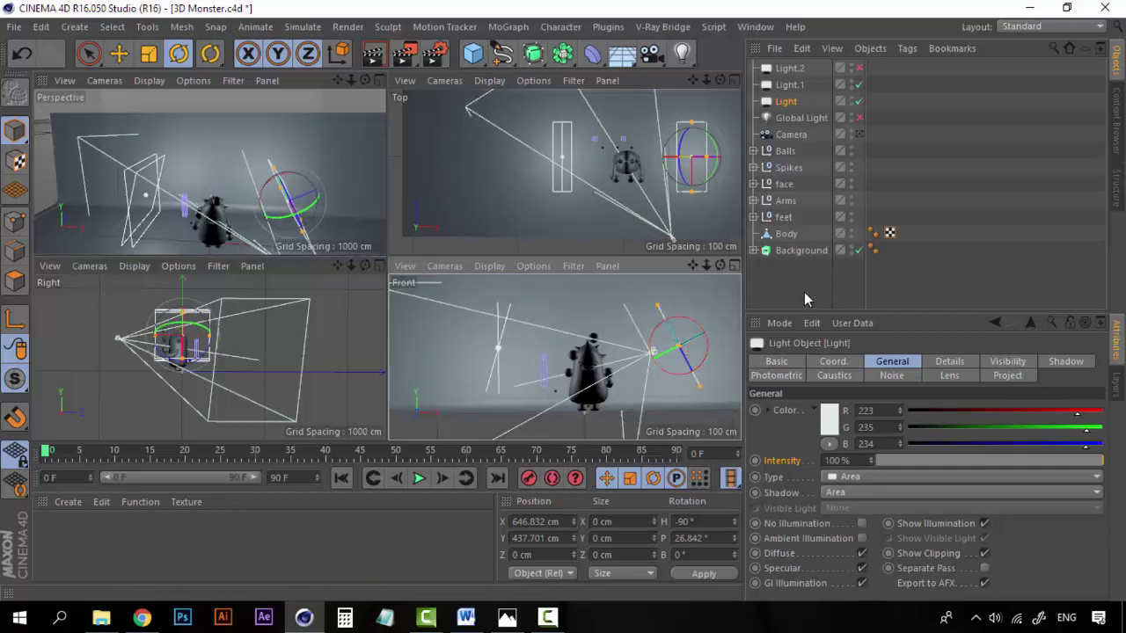
click(803, 292)
Step: Move Light.2 to X 34, turn it to H 0°, and place it at Z −580.653 cm
click(796, 74)
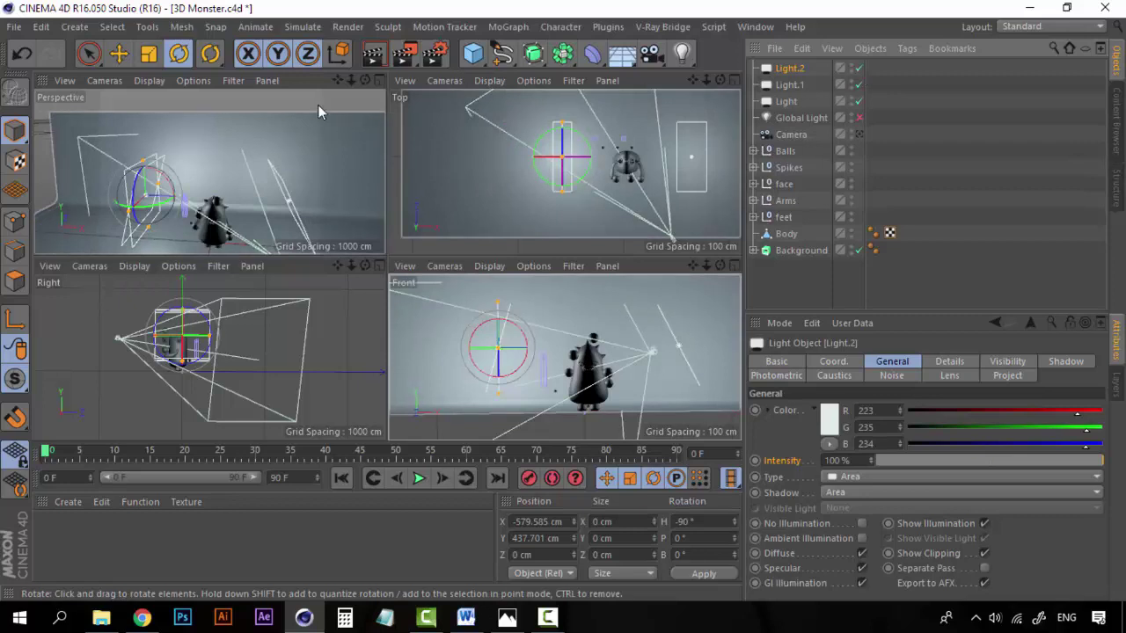
key(e)
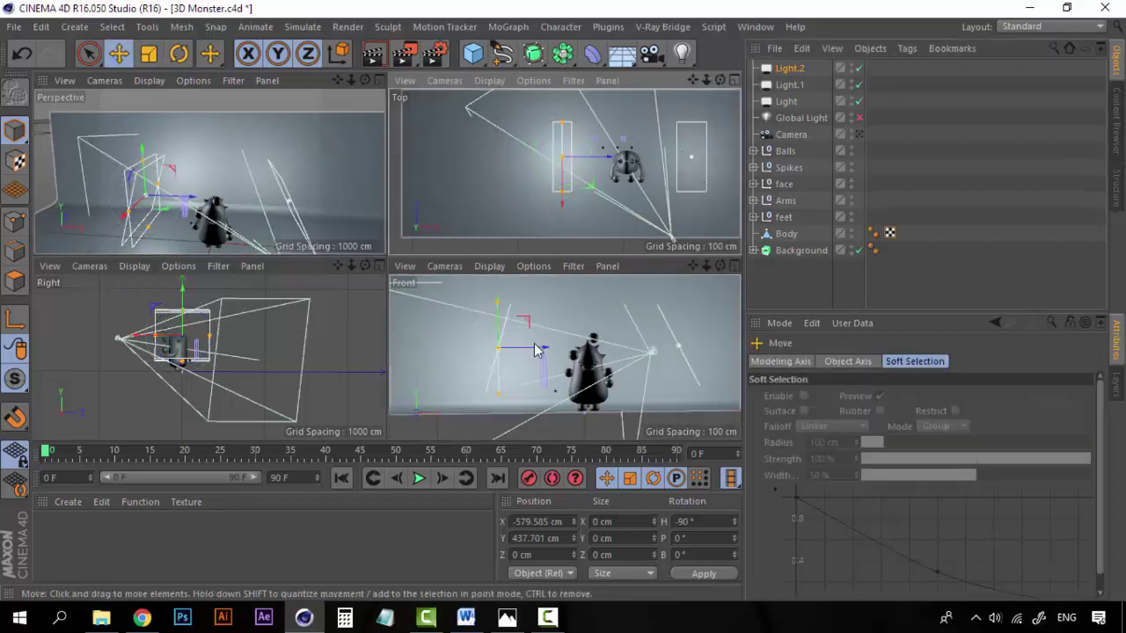
drag(543, 355, 633, 344)
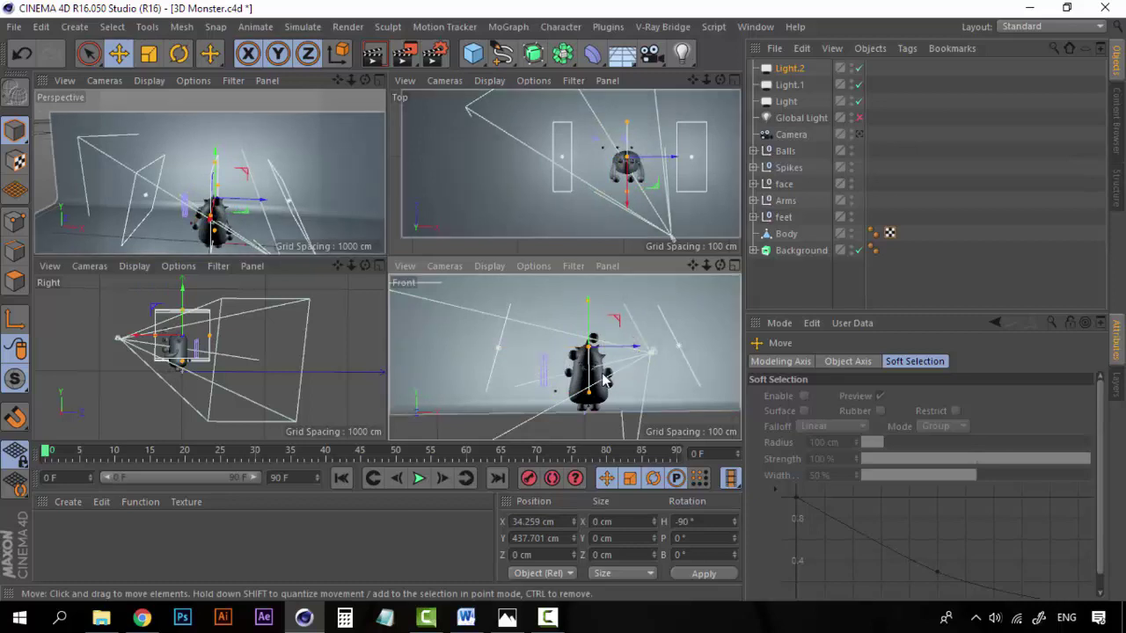
scroll(603, 378, up, 1)
key(r)
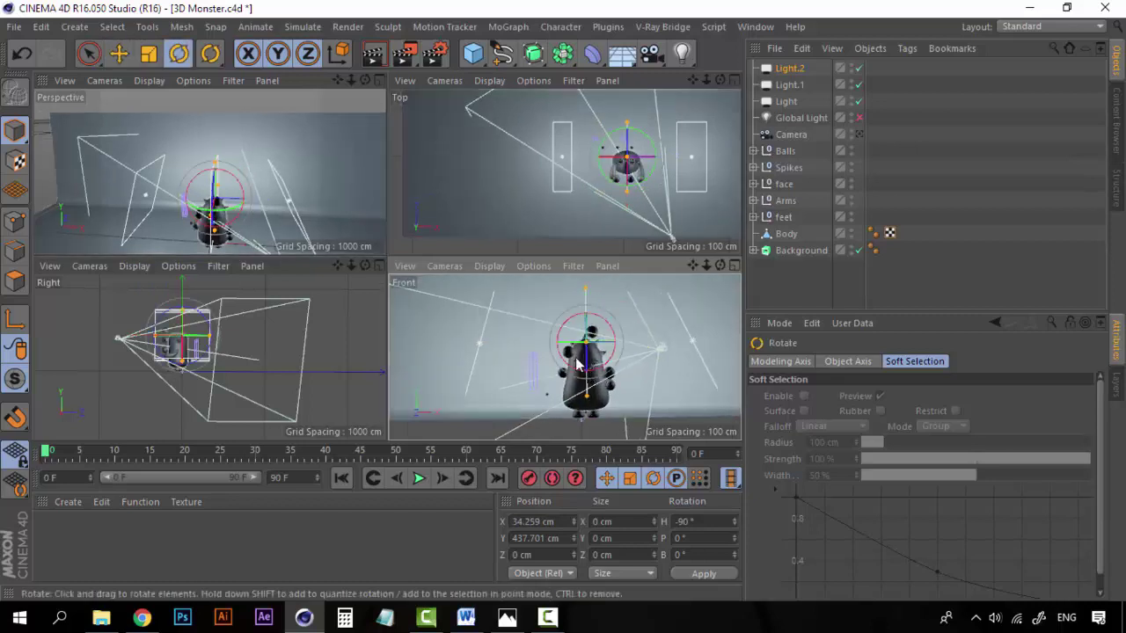
drag(574, 342, 746, 335)
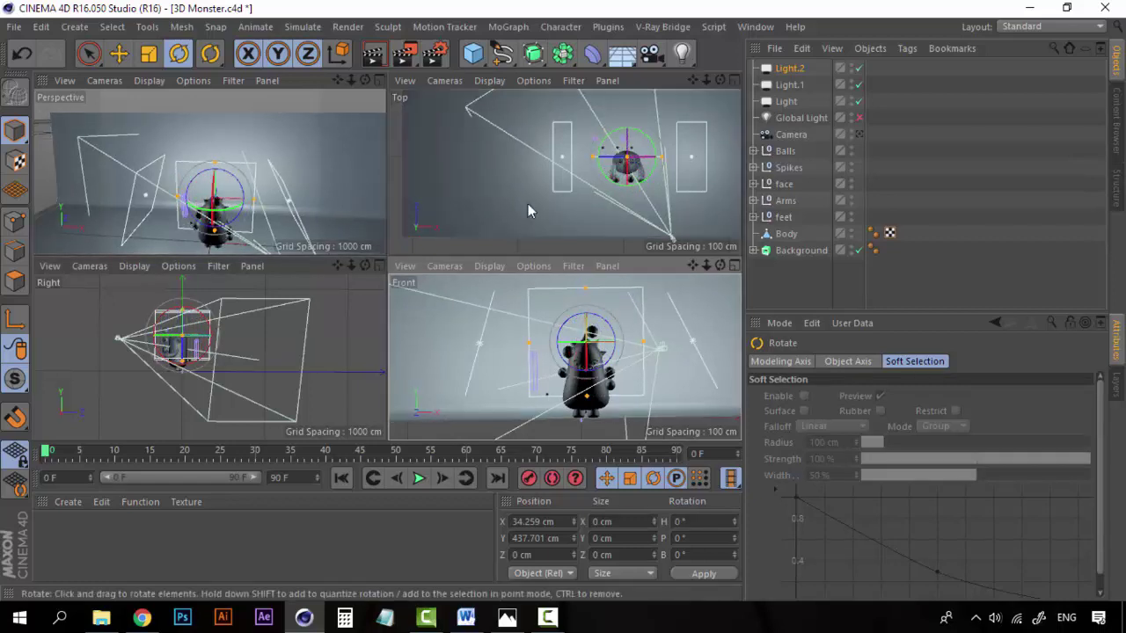
key(e)
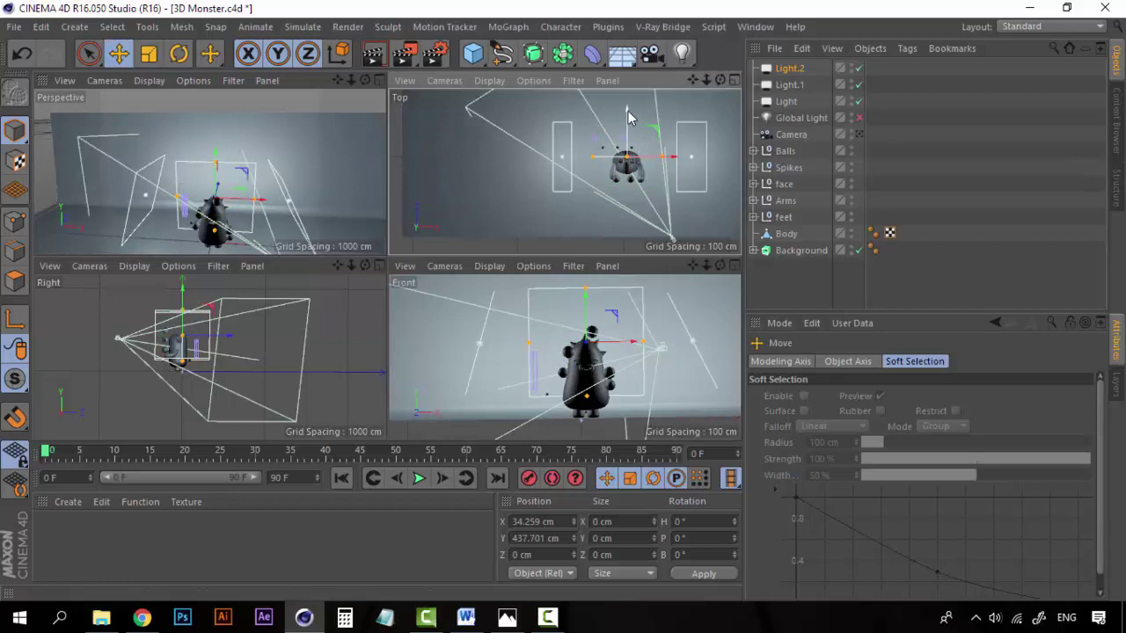
drag(627, 117, 624, 178)
click(637, 158)
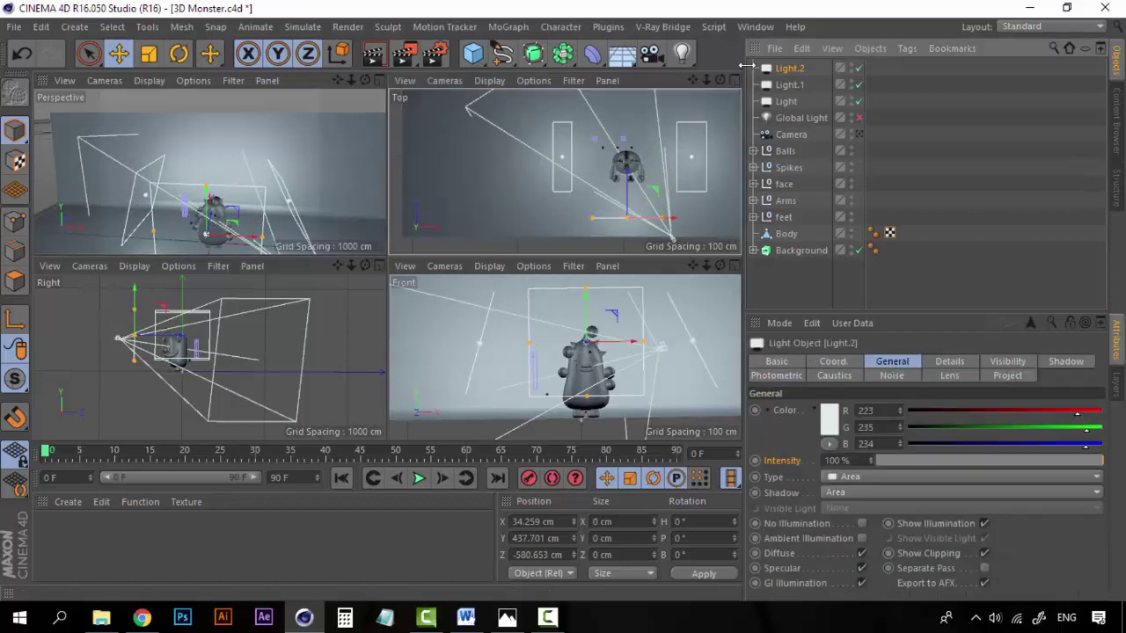
Step: In the maximised Top view, drag Light.2 out in front of the monster to about Z -861 cm
middle_click(701, 130)
scroll(515, 314, down, 4)
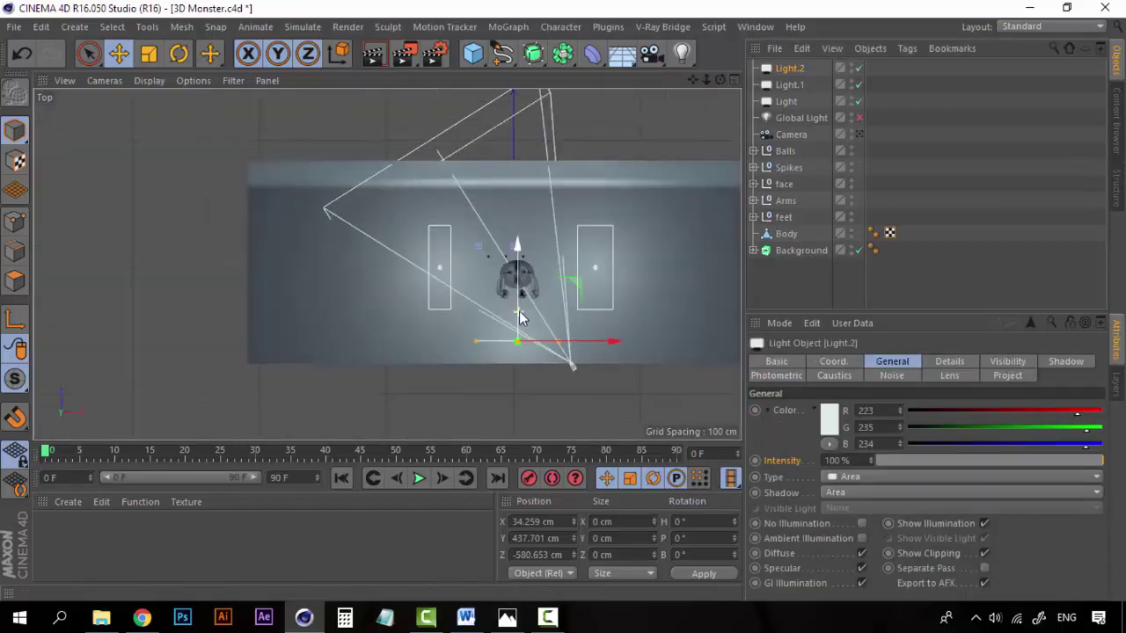
drag(518, 245, 520, 306)
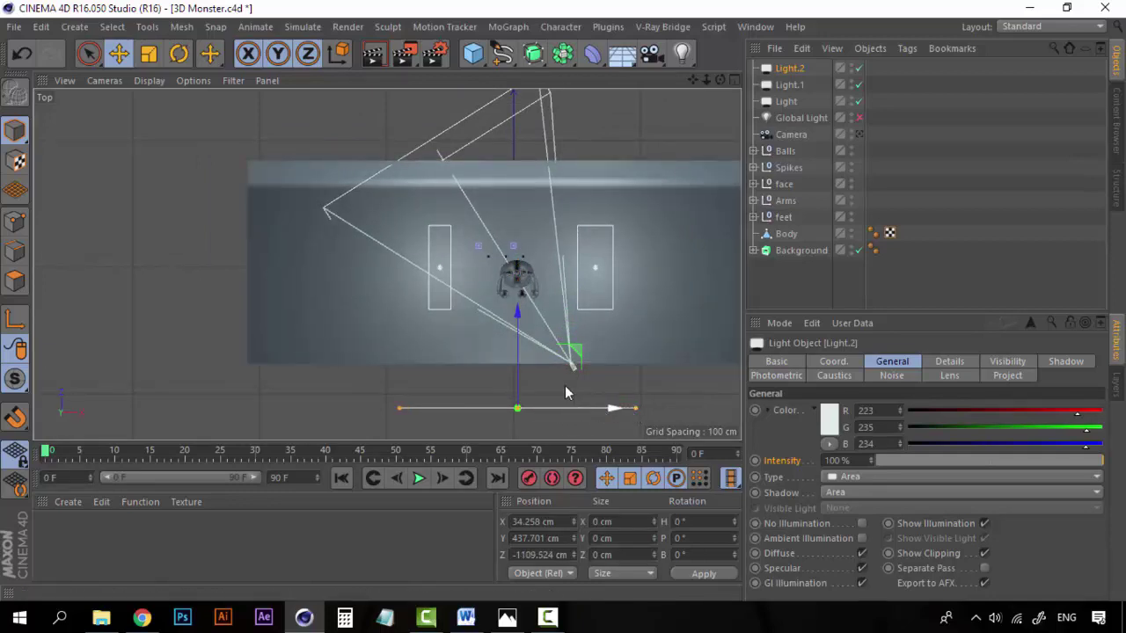
drag(519, 315, 526, 282)
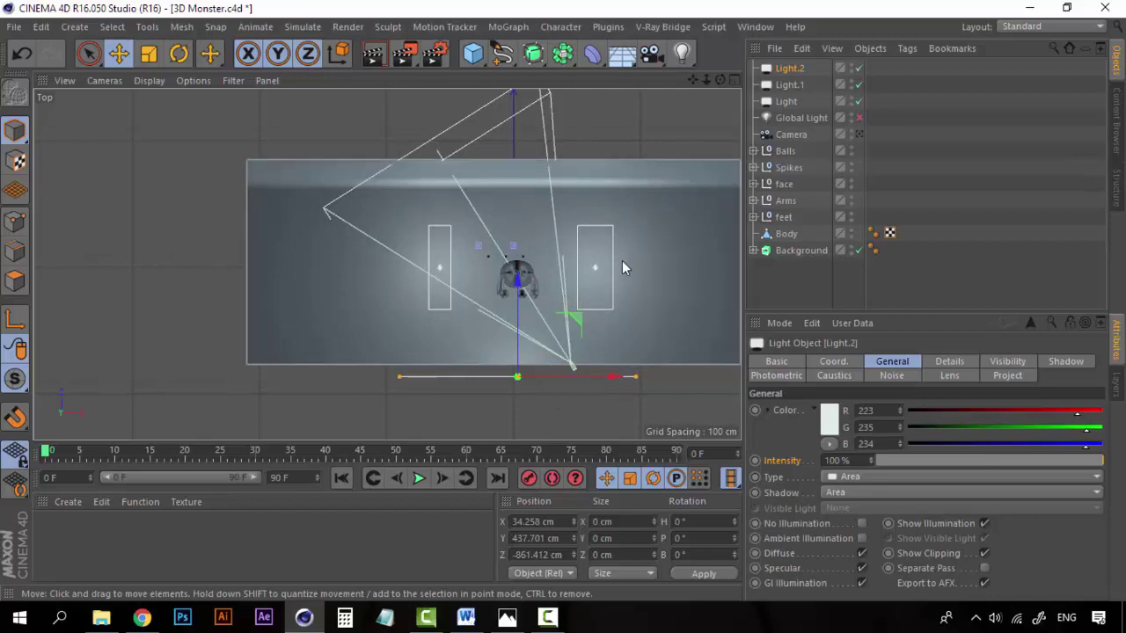
click(792, 84)
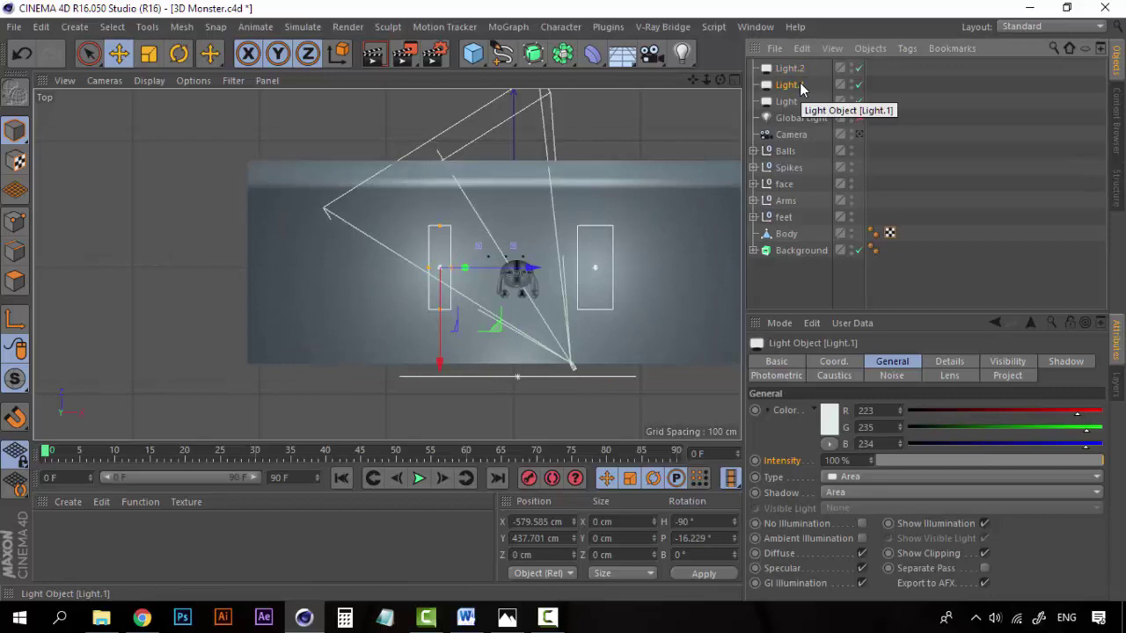
Step: Paste a copy of Light.1 as Light.3 and move it over the middle of the monster
key(ctrl+v)
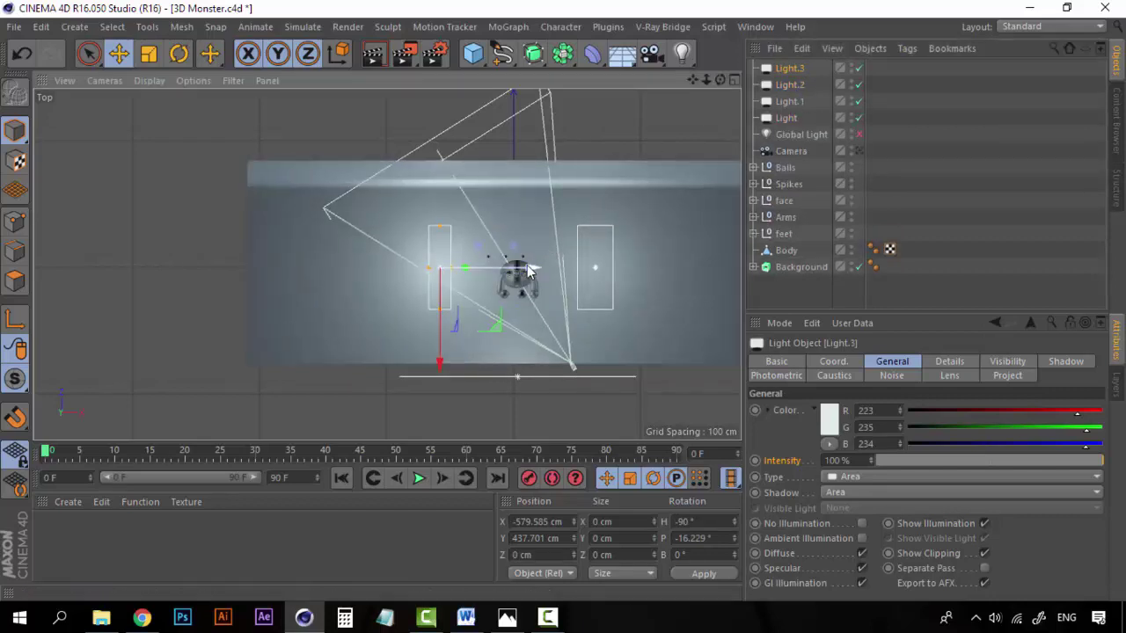
drag(529, 269, 623, 272)
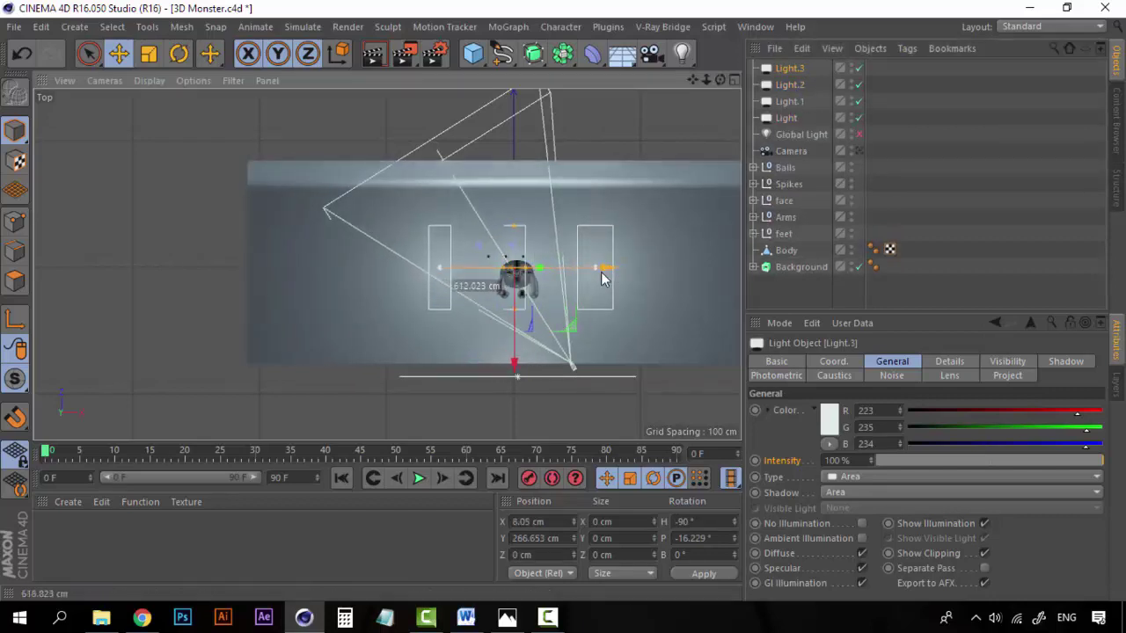
click(735, 80)
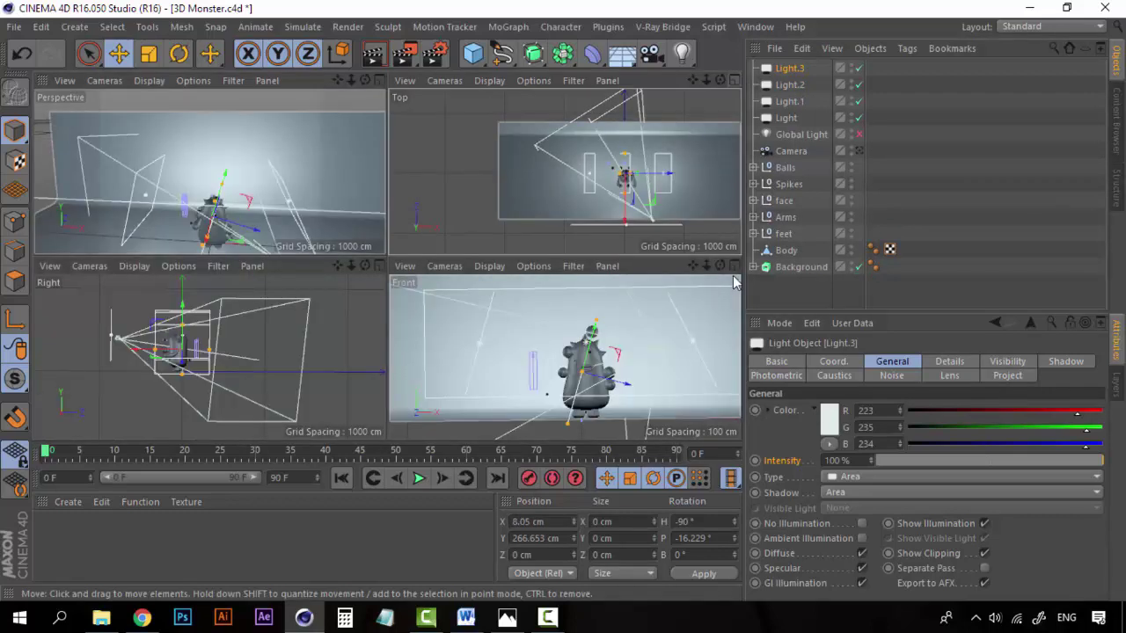
click(735, 265)
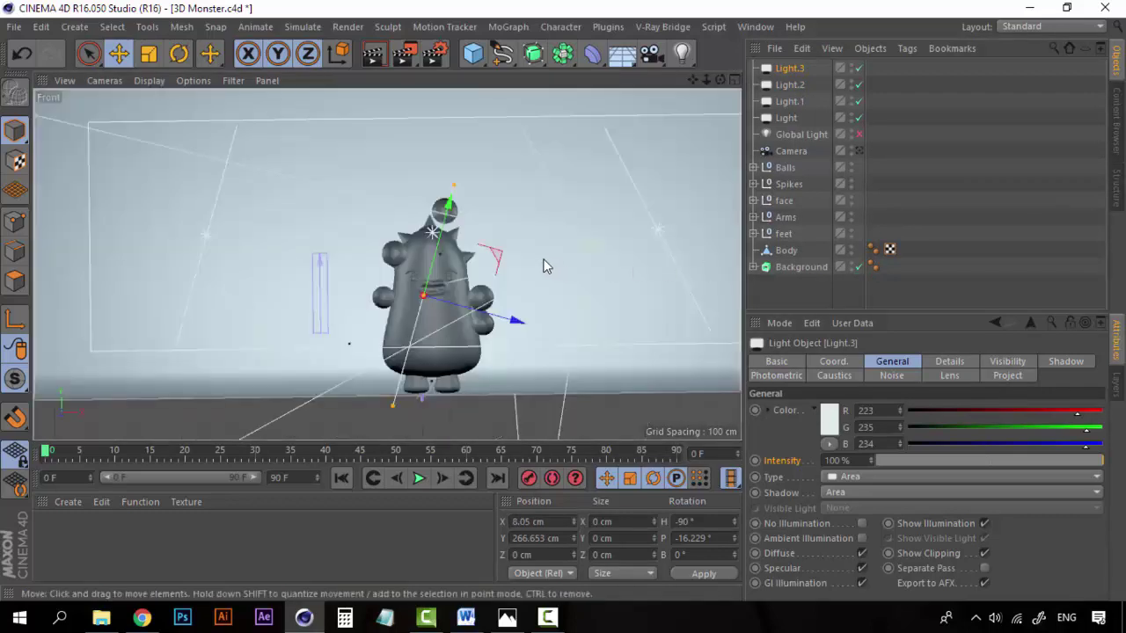
Step: In the Front view, rotate Light.3 to P about -90° and raise it to Y ~862 cm
key(r)
scroll(462, 257, down, 3)
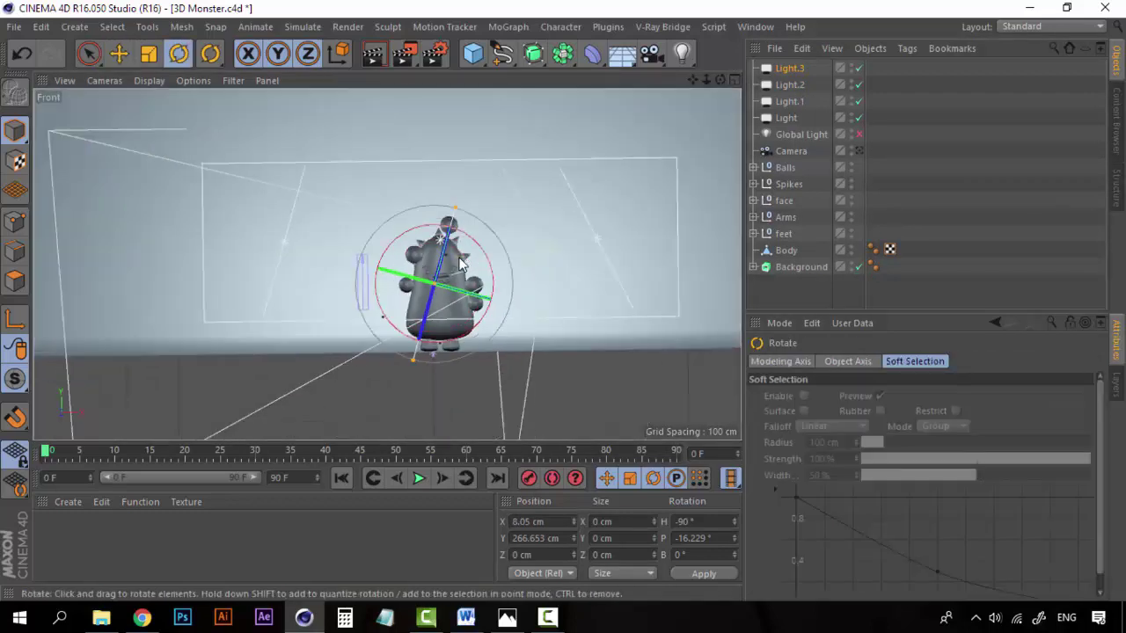
drag(485, 249, 503, 329)
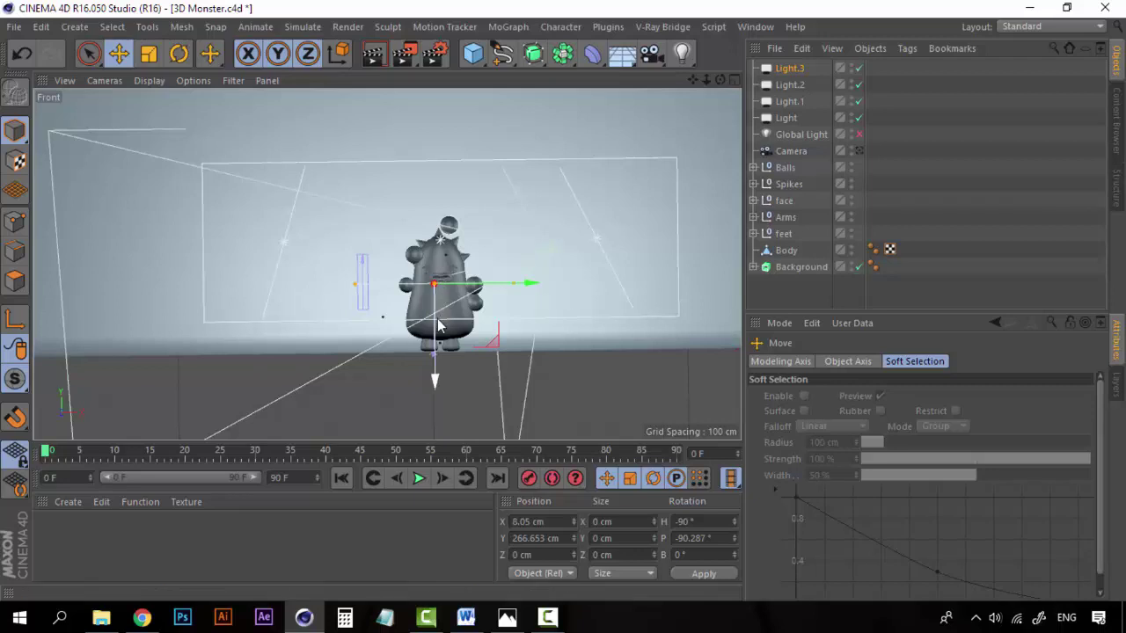
drag(439, 322, 440, 181)
scroll(437, 253, up, 5)
scroll(437, 254, up, 2)
scroll(489, 197, down, 3)
scroll(489, 197, down, 4)
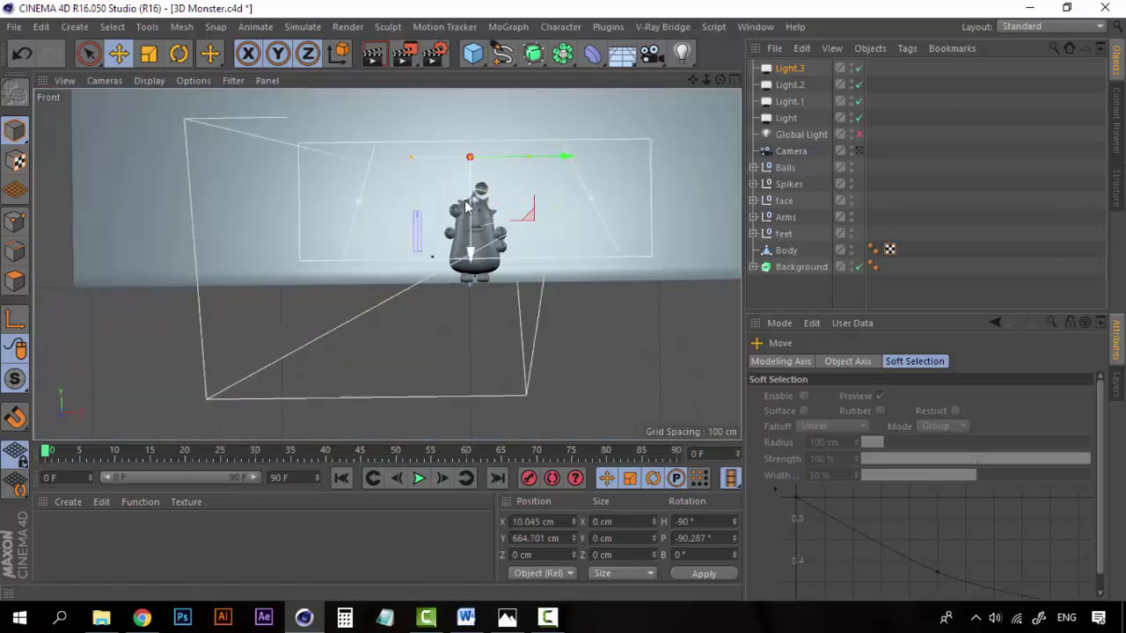
drag(472, 253, 471, 216)
Step: Widen Light.3's size handles in the Top view, then orbit the perspective view to see the whole scene
click(735, 80)
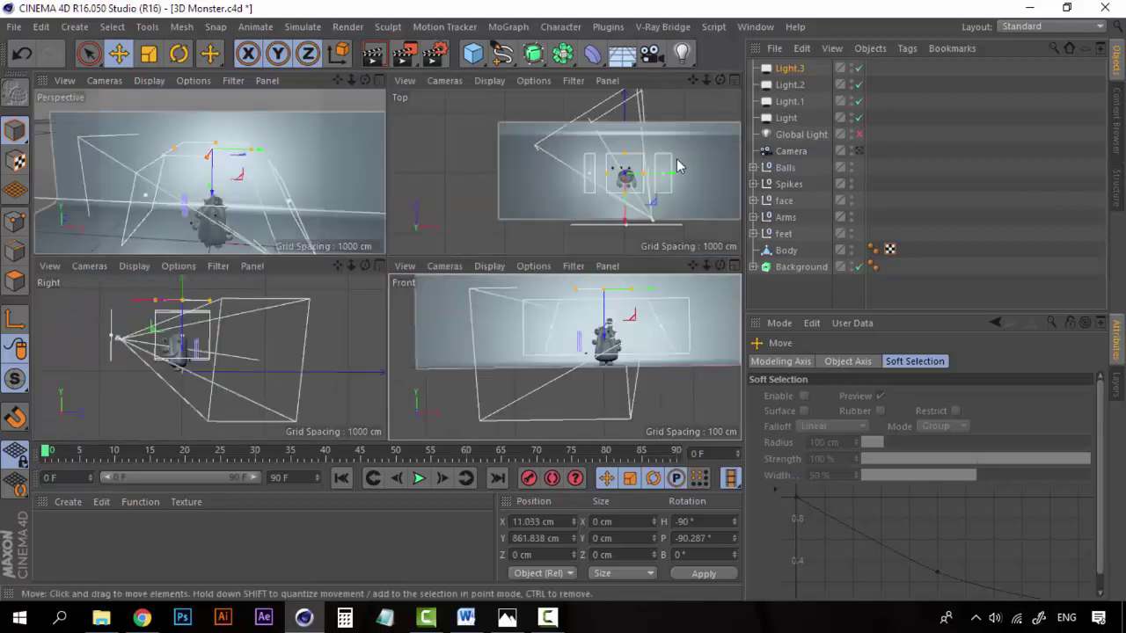
drag(645, 179, 654, 178)
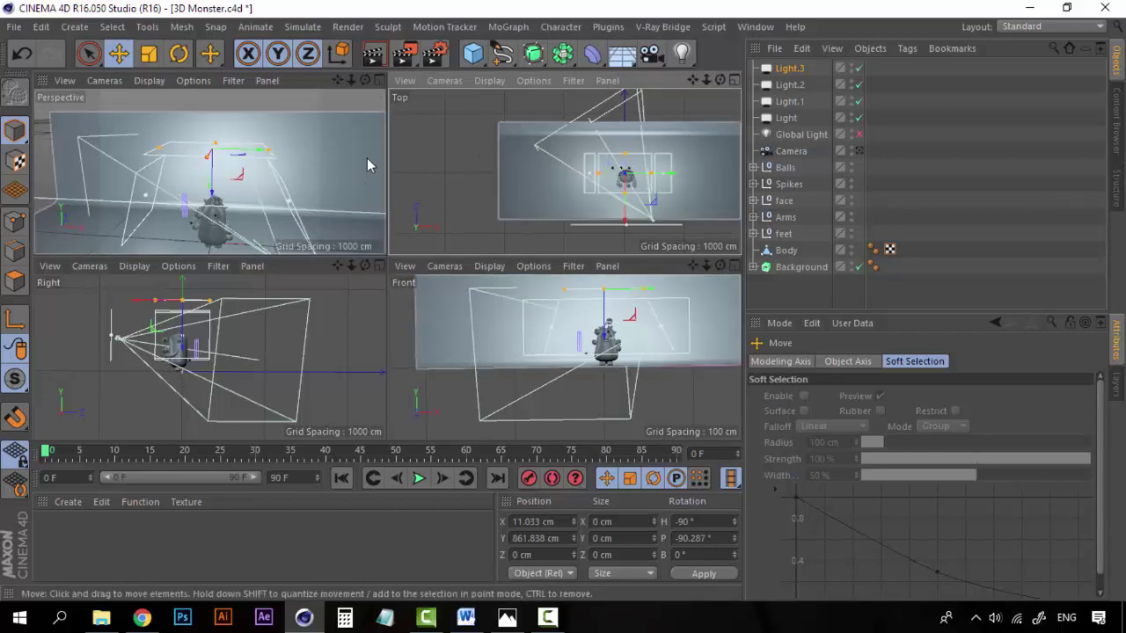
click(378, 82)
alt+drag(393, 284, 456, 356)
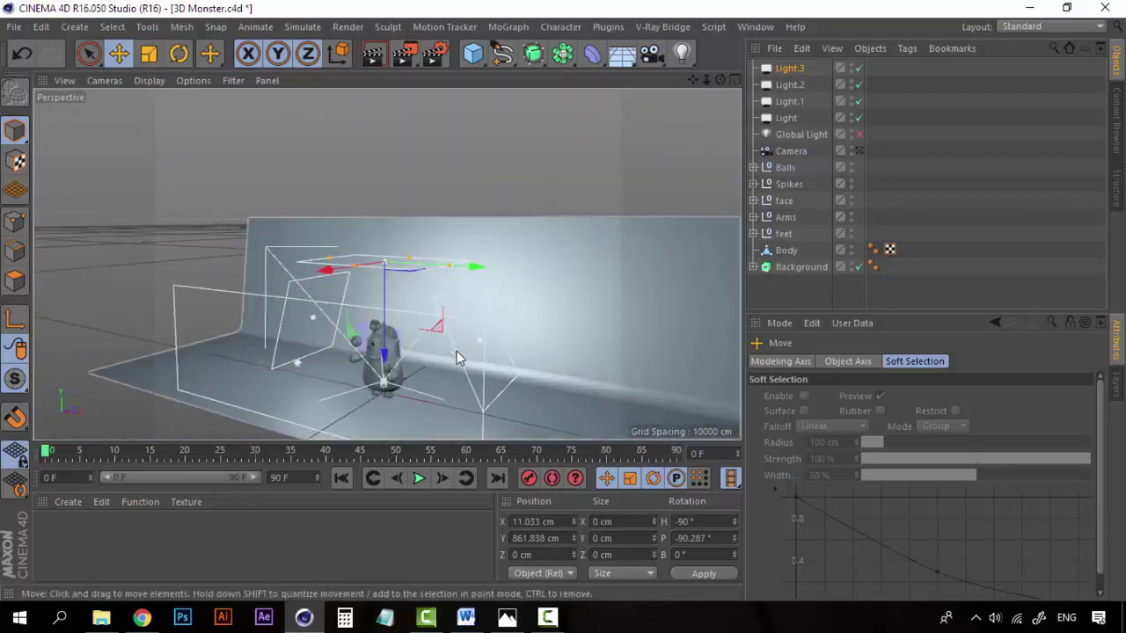
Step: Return to the single perspective view and review the intensity values of Light and Light.1
middle_click(375, 102)
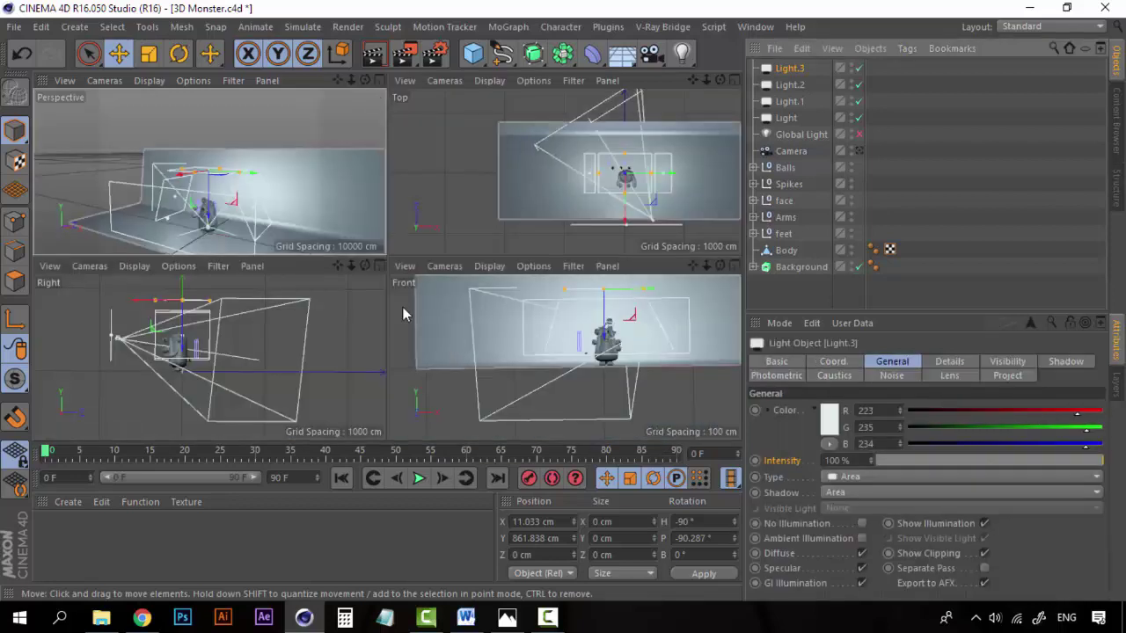
middle_click(378, 90)
scroll(403, 132, up, 5)
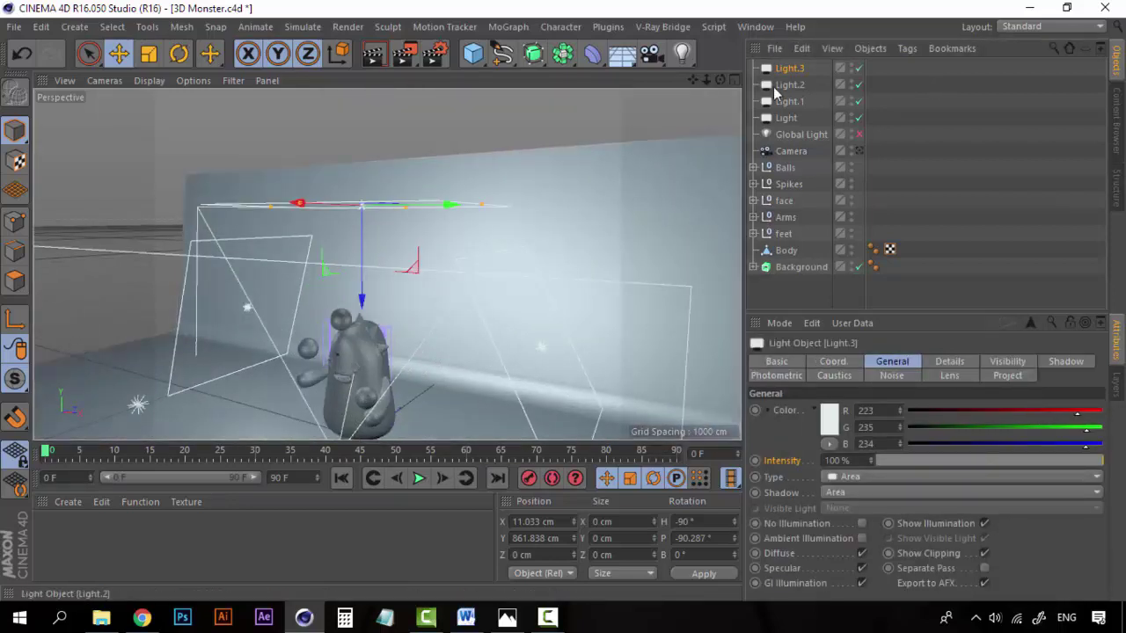
click(793, 104)
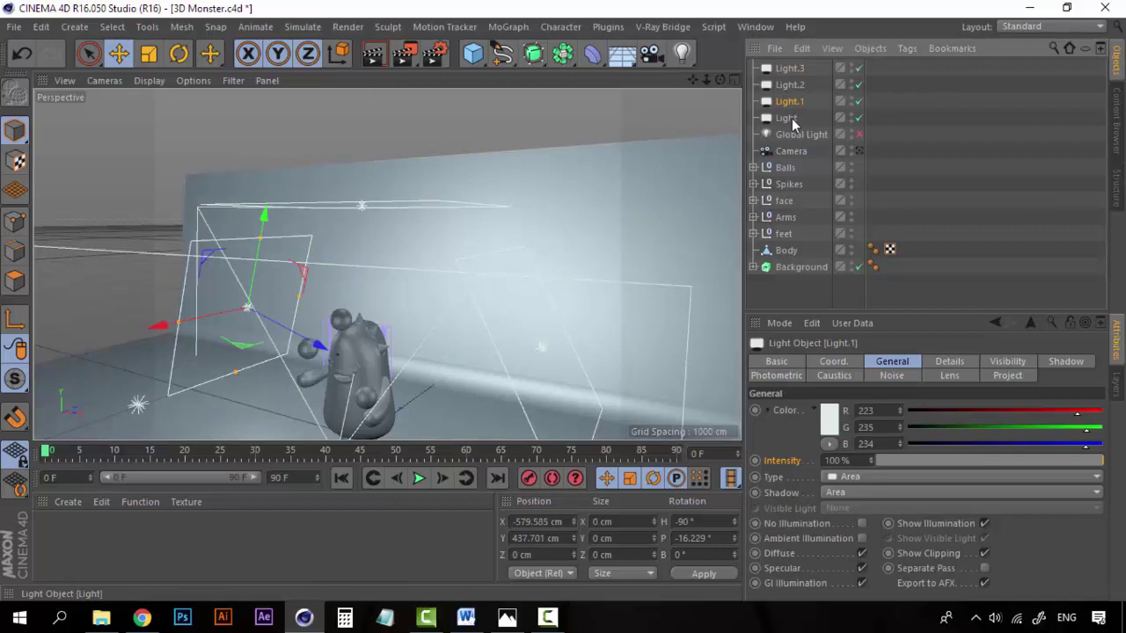
click(787, 117)
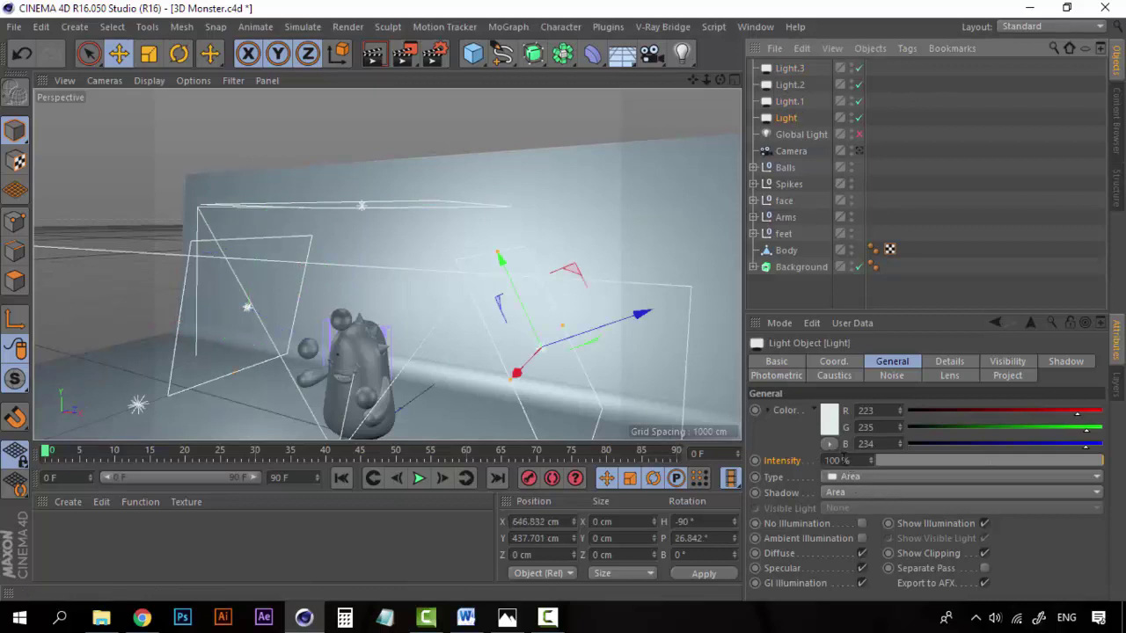
double_click(842, 460)
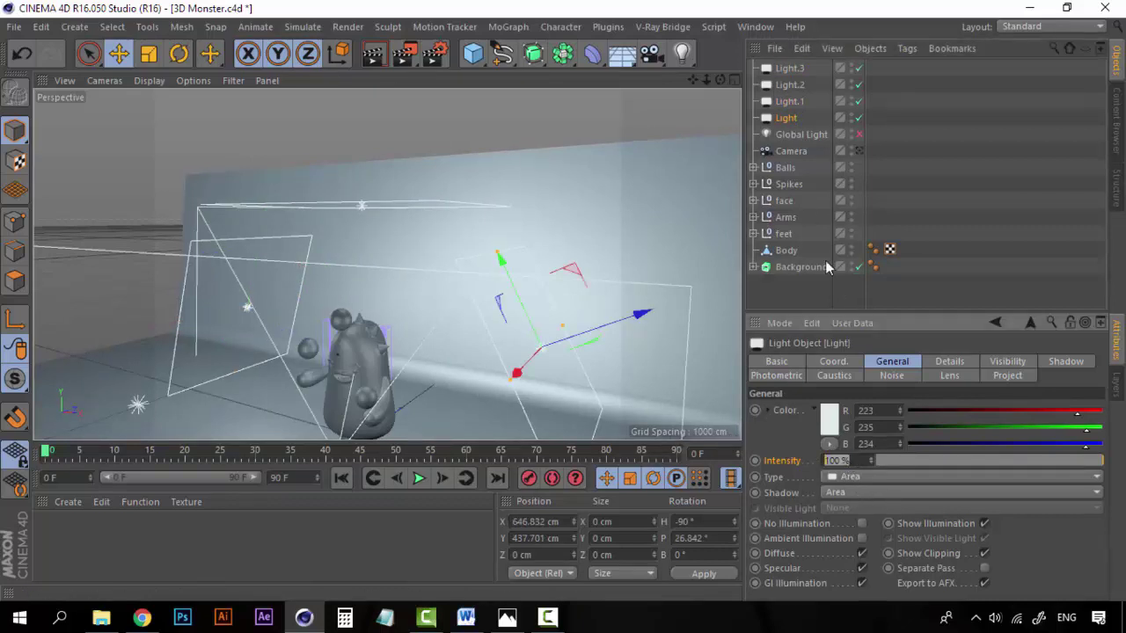
click(803, 103)
click(850, 460)
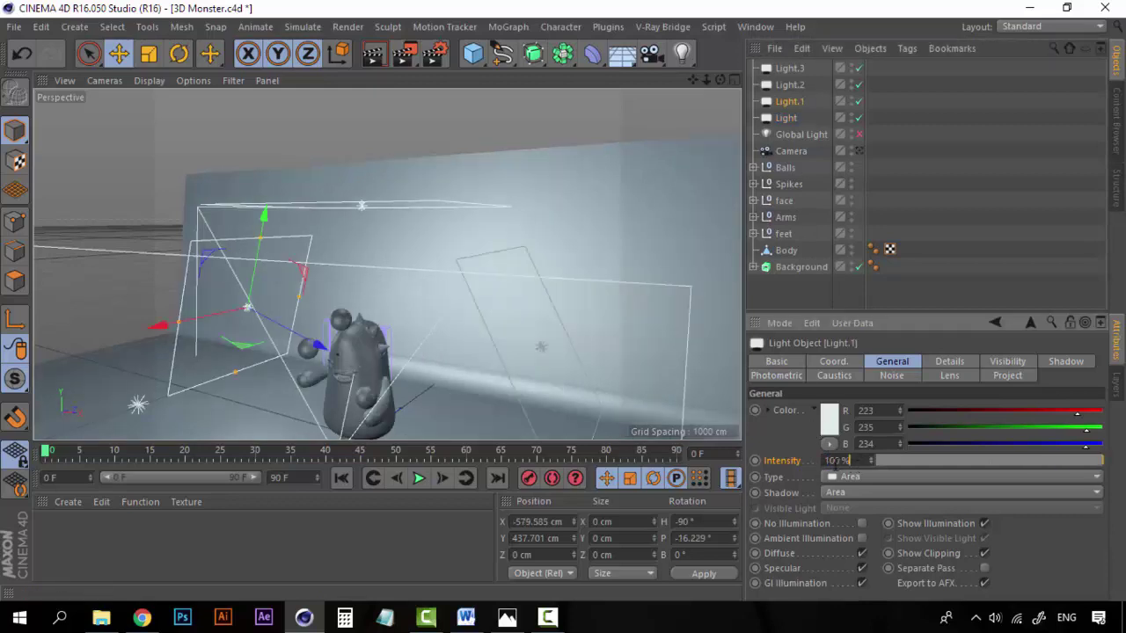
Step: Set Light.3's intensity to 50%
click(789, 84)
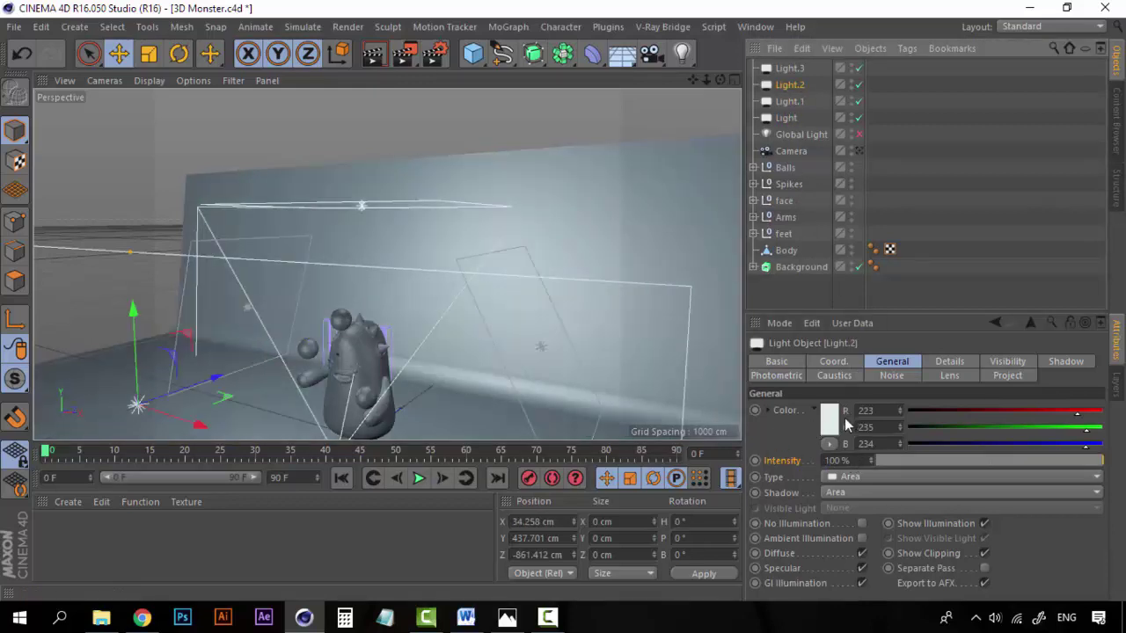
click(792, 69)
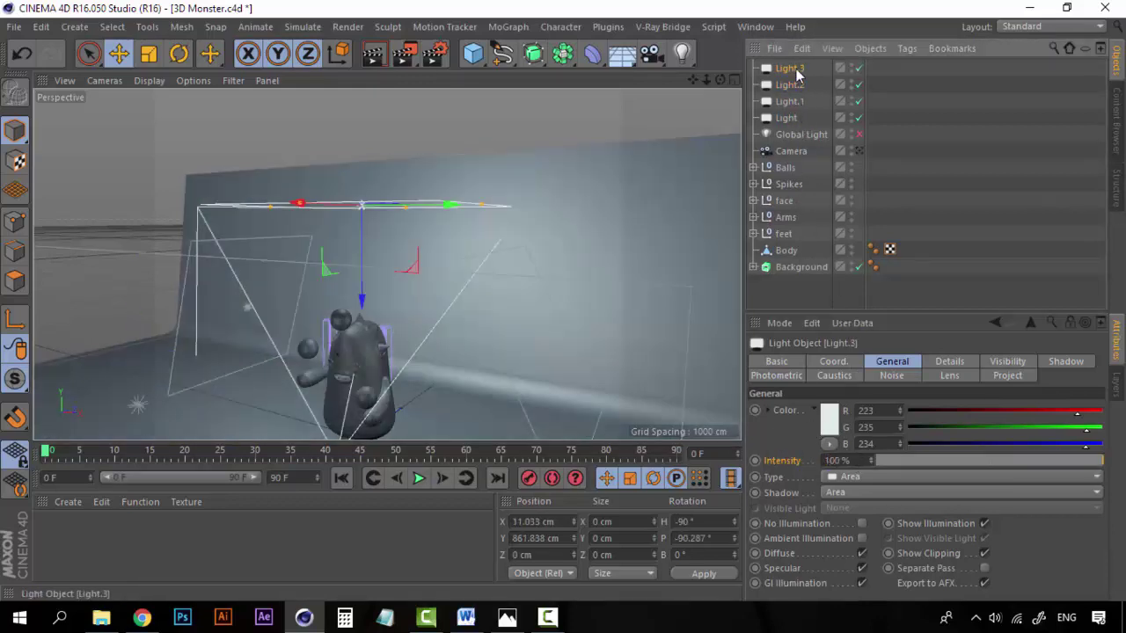
double_click(835, 460)
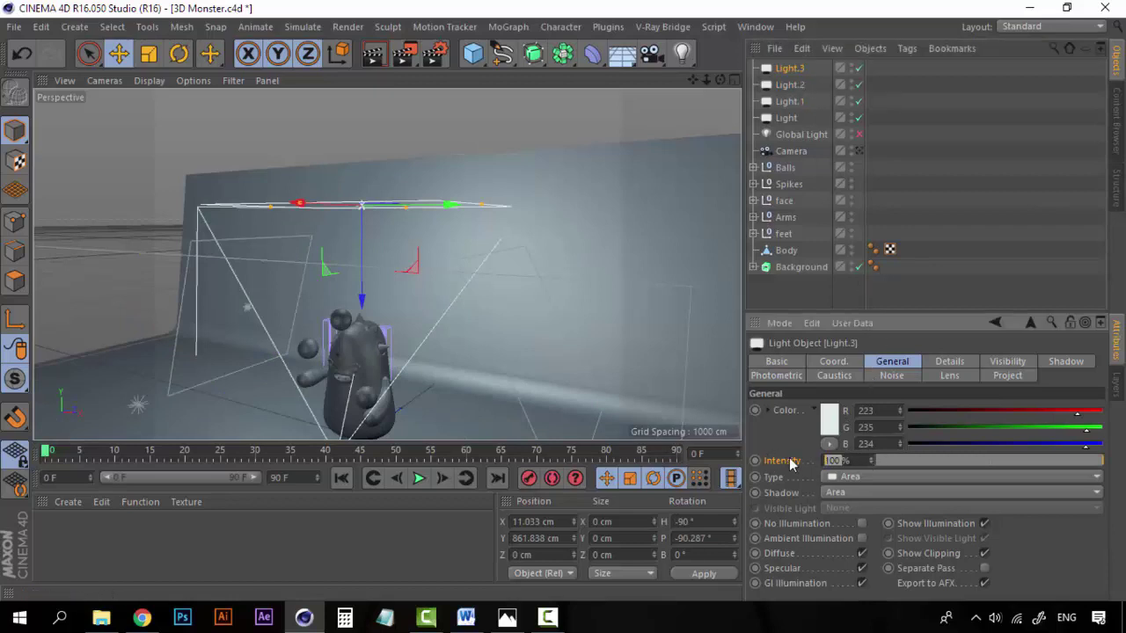
text(50)
Step: Set Light.2's intensity to 80%, orbit to a frontal view, and select Light
click(789, 85)
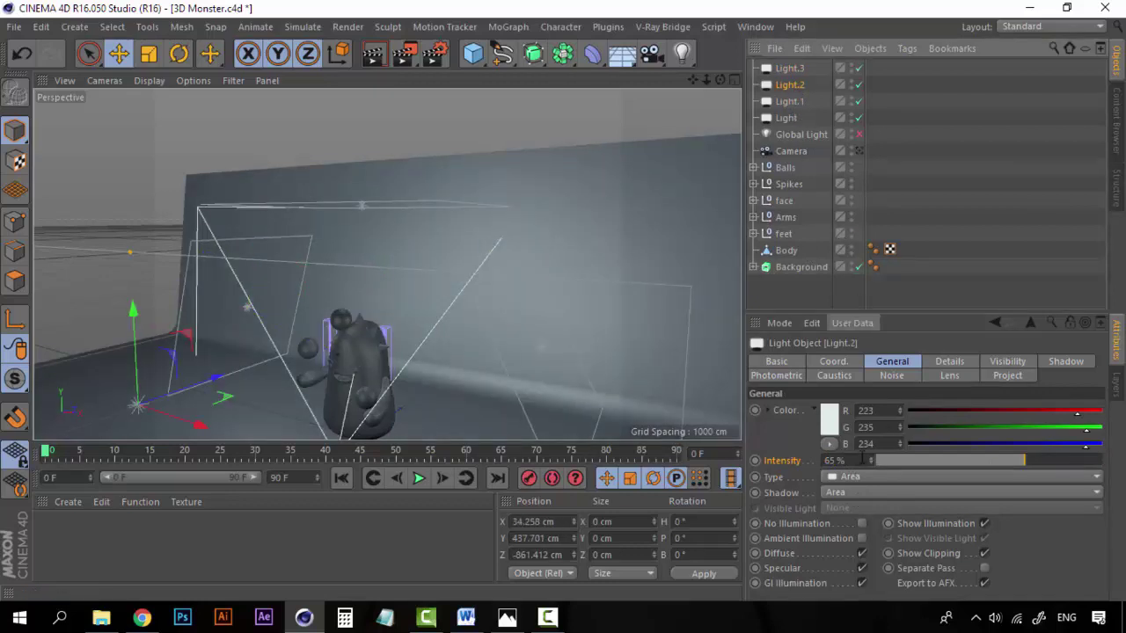
double_click(834, 460)
text(80)
key(Return)
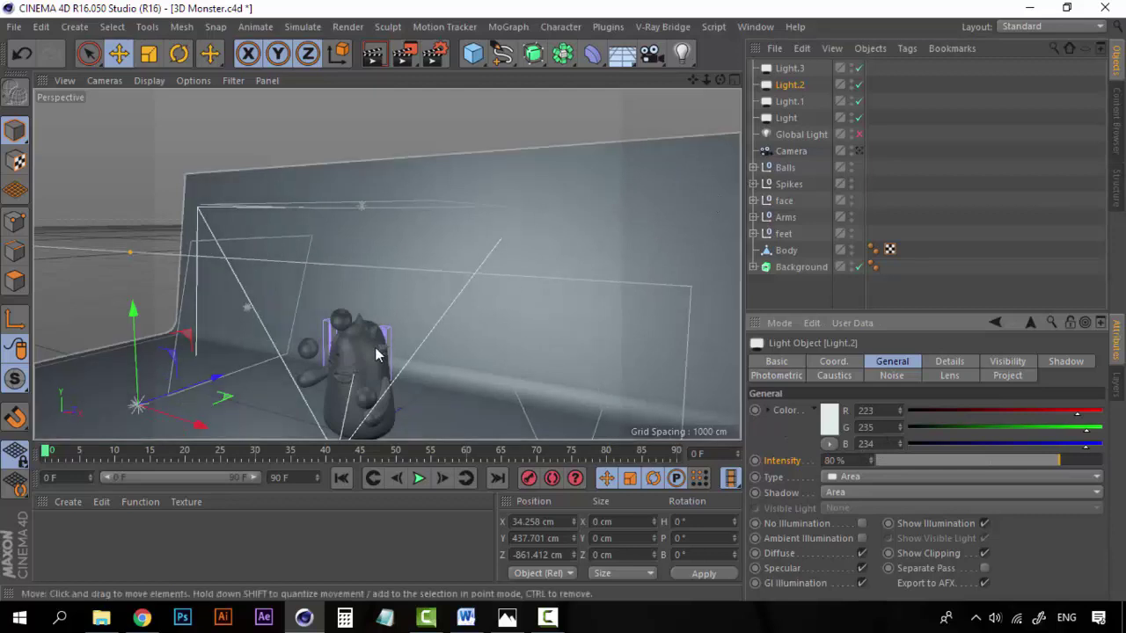
alt+drag(377, 354, 290, 365)
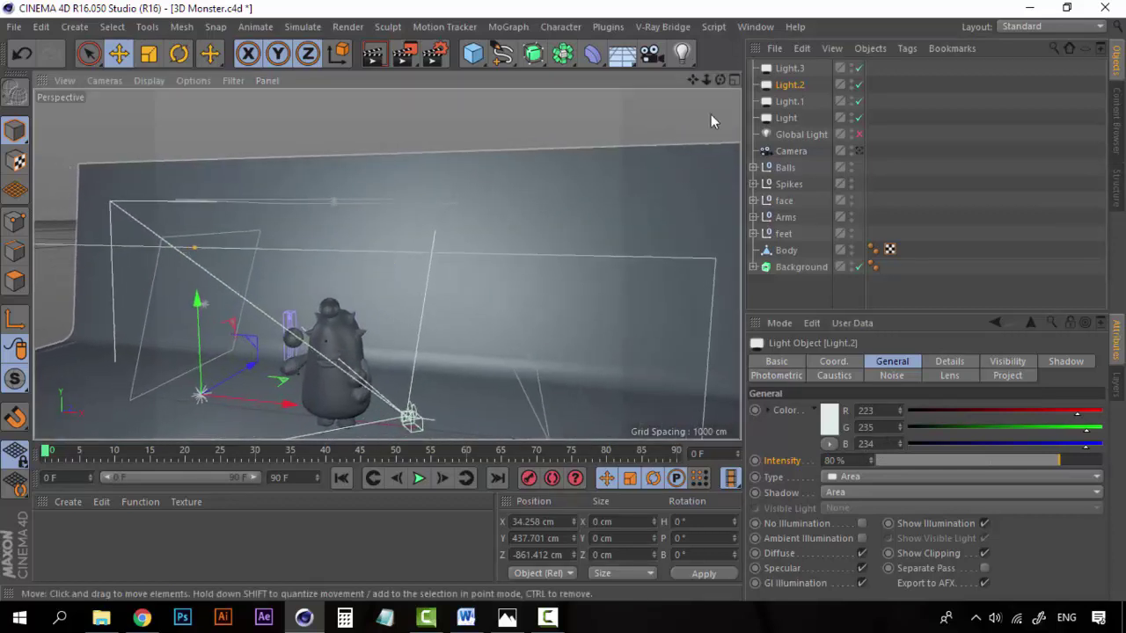
click(786, 118)
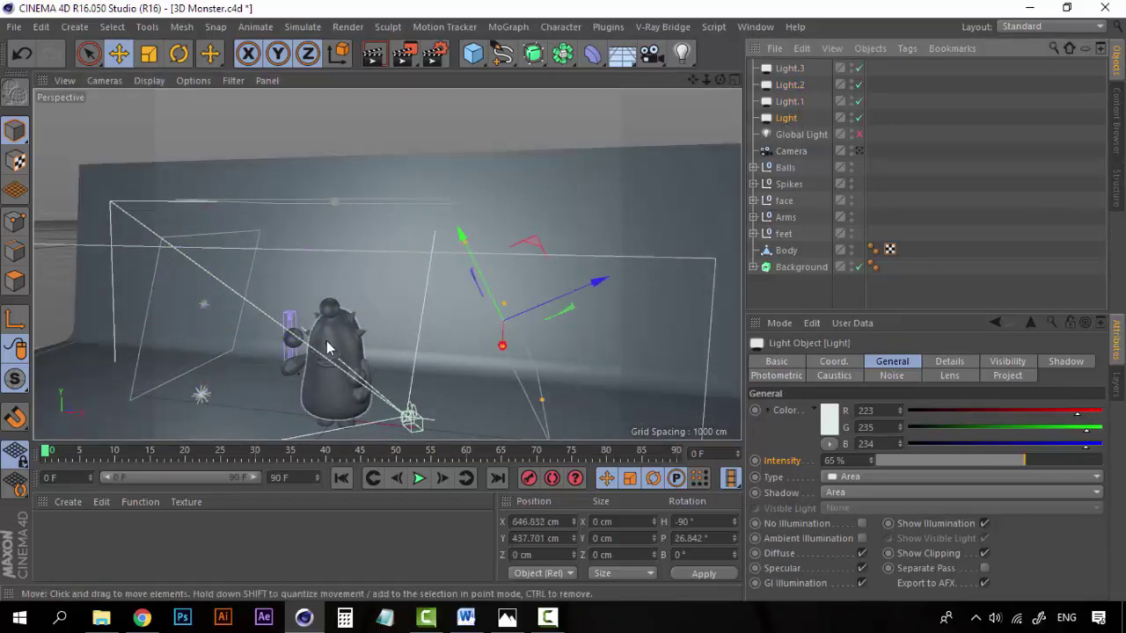
Step: Orbit closer, switch to the scene Camera for a rendered preview, and deselect the light
alt+drag(328, 347, 381, 305)
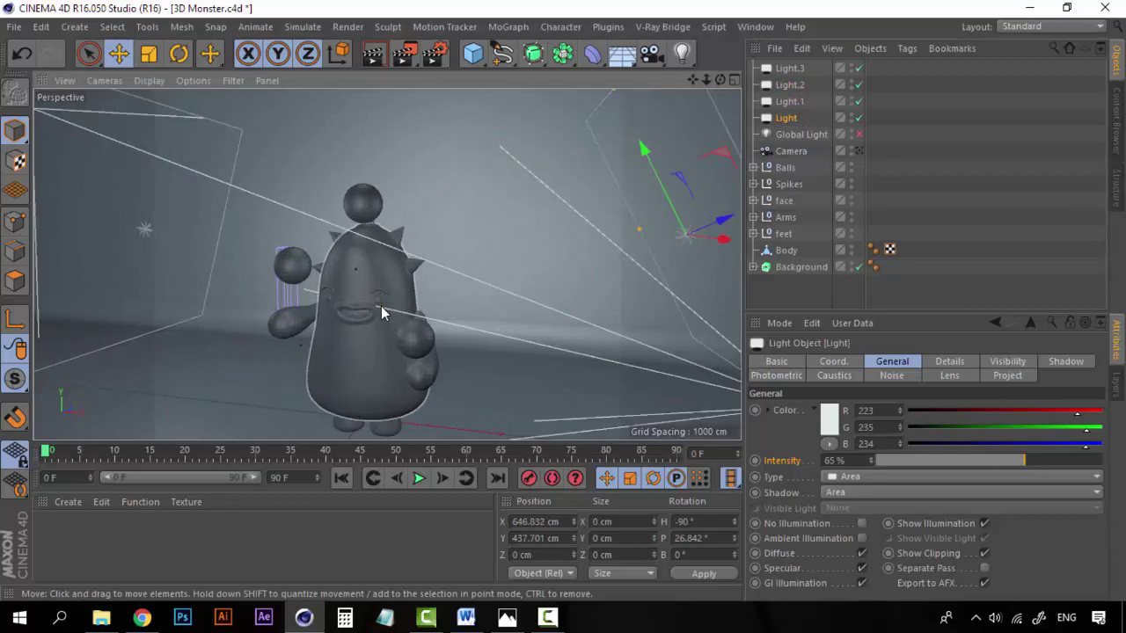
click(859, 151)
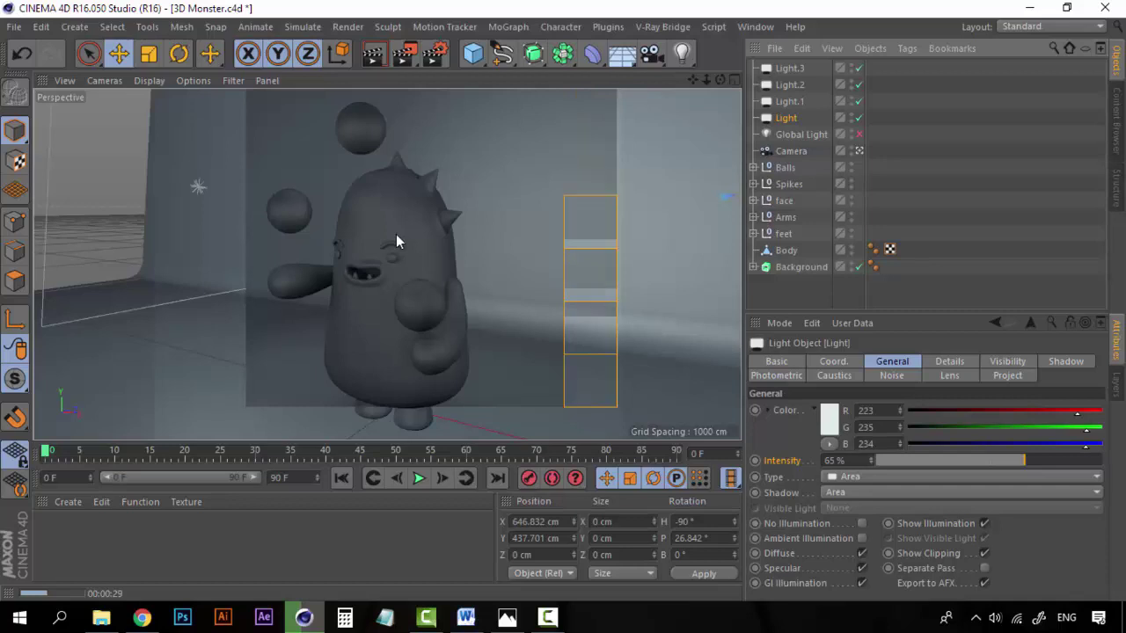
click(766, 297)
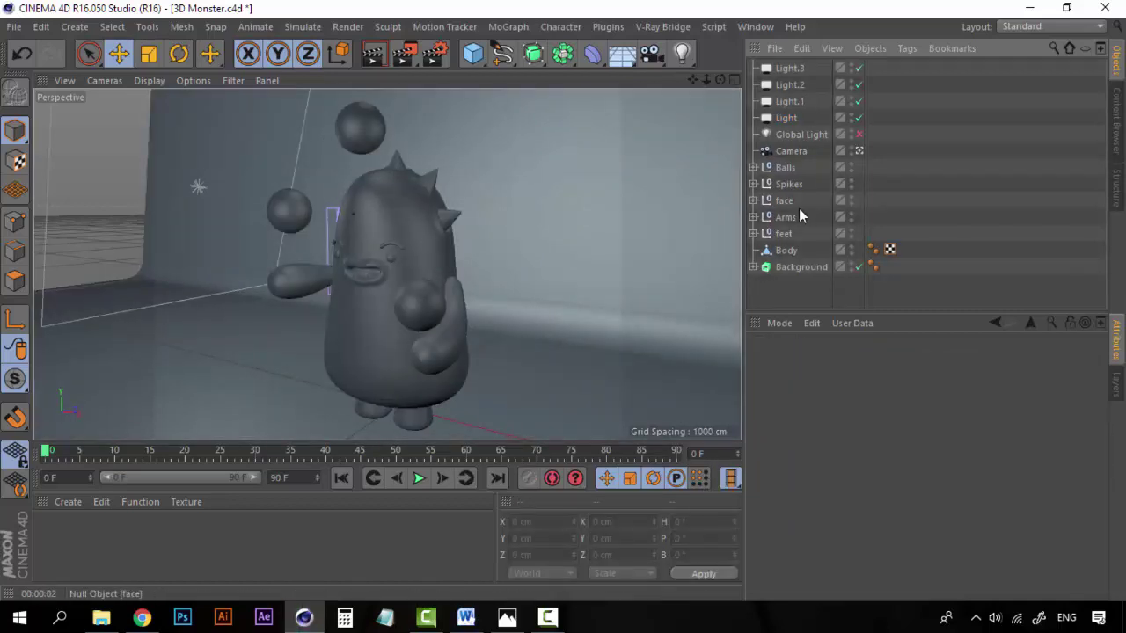
Step: Enable the Global Light, re-render the viewport with it contributing, then deselect it
click(809, 135)
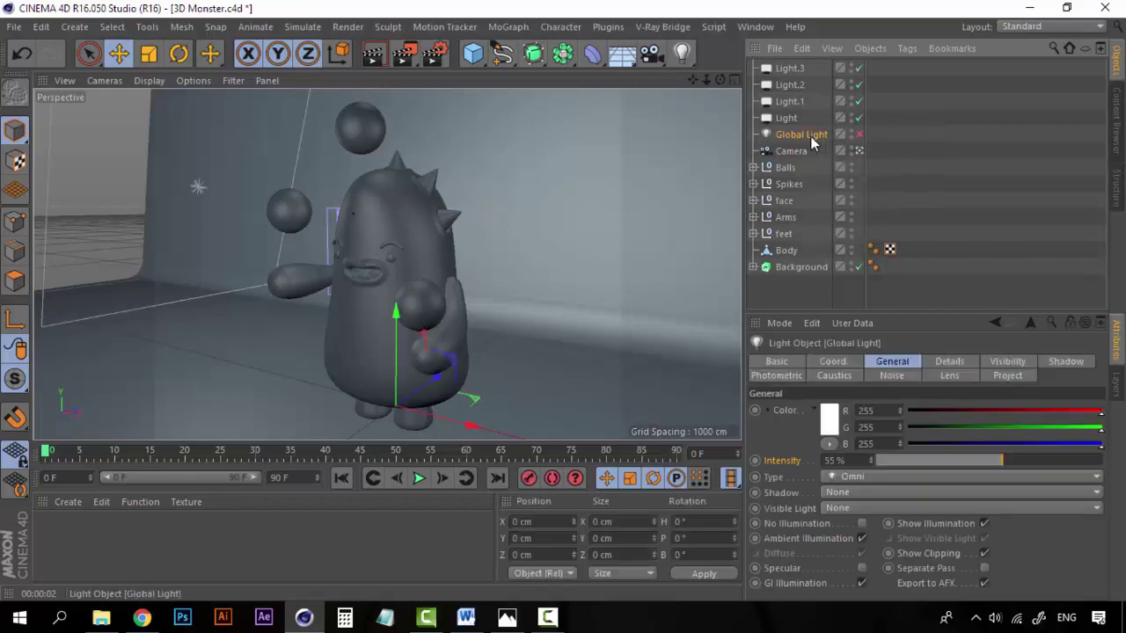
click(860, 134)
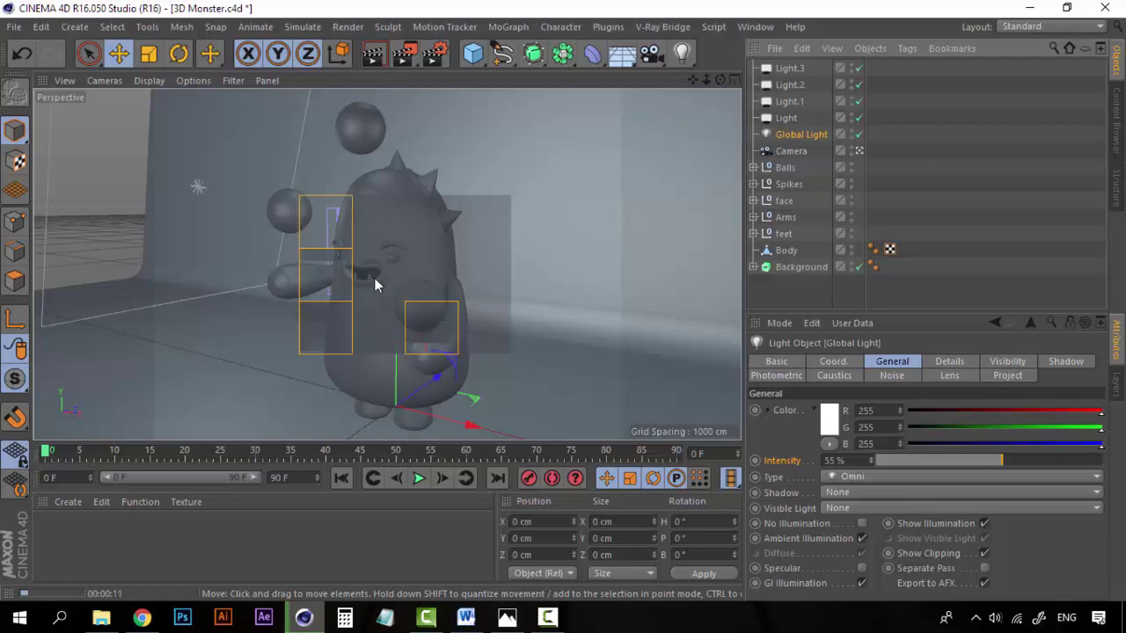
click(767, 296)
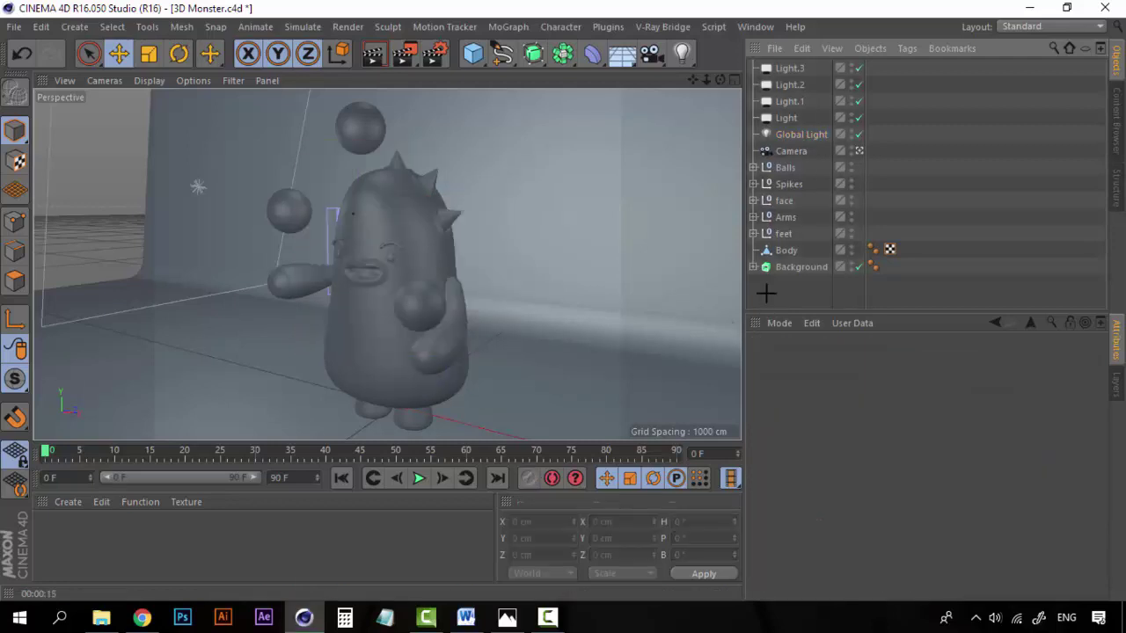